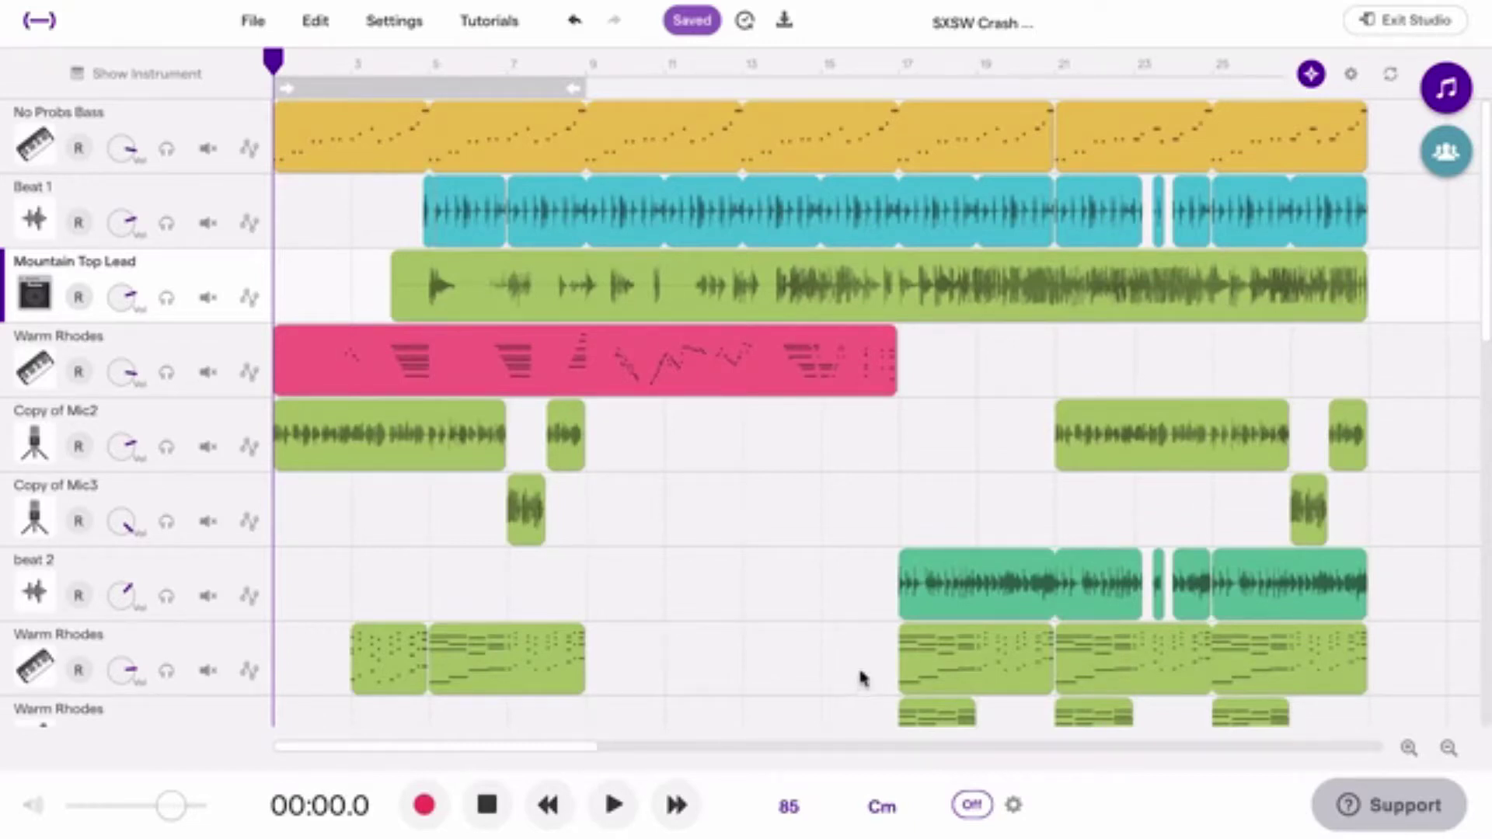
# - Browse the loop library by the Rock, Jazz and Beats tags, then clear the filter
pyautogui.click(1443, 92)
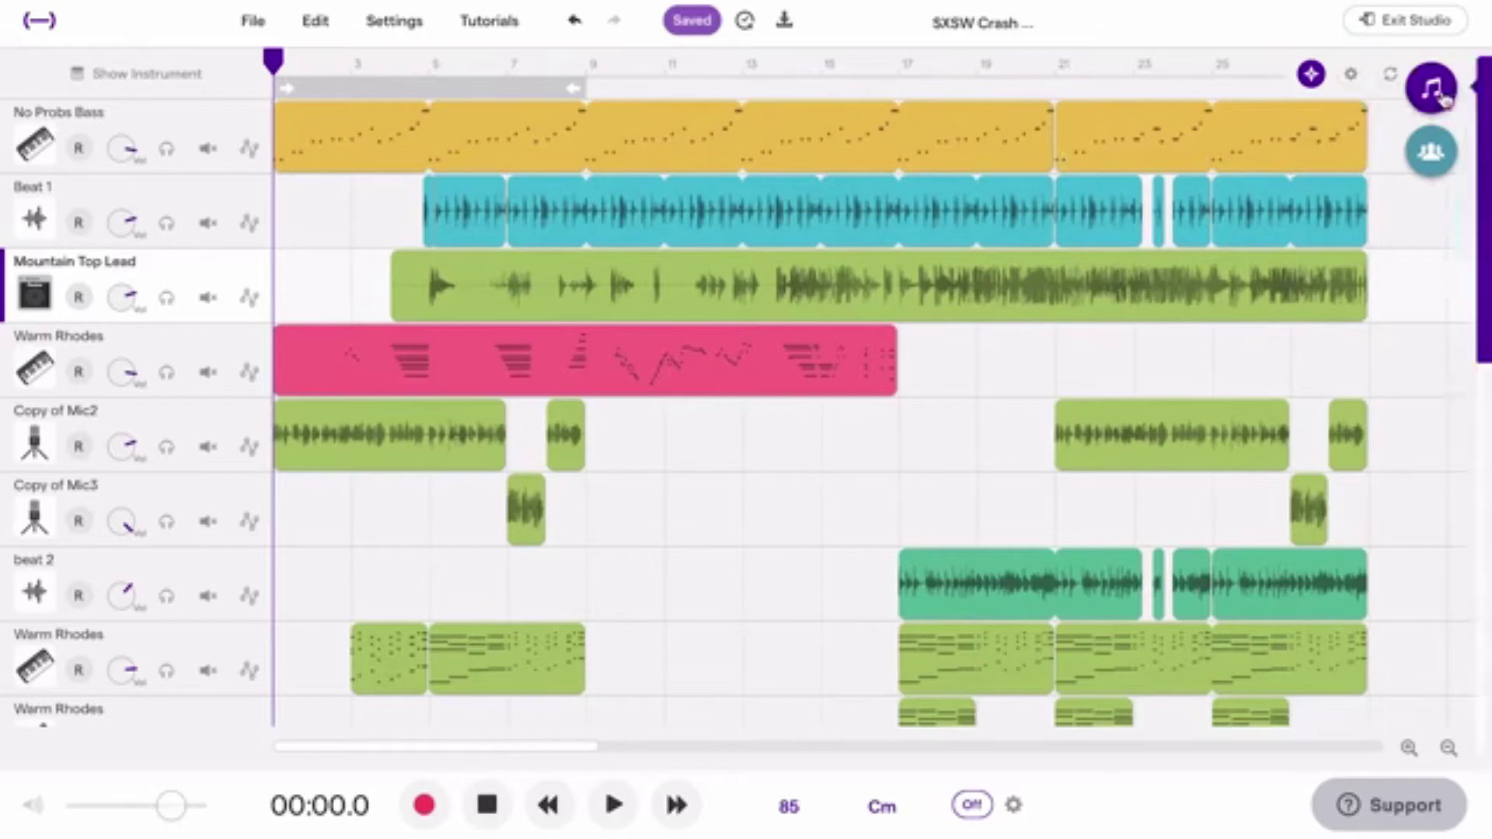
pyautogui.click(1132, 253)
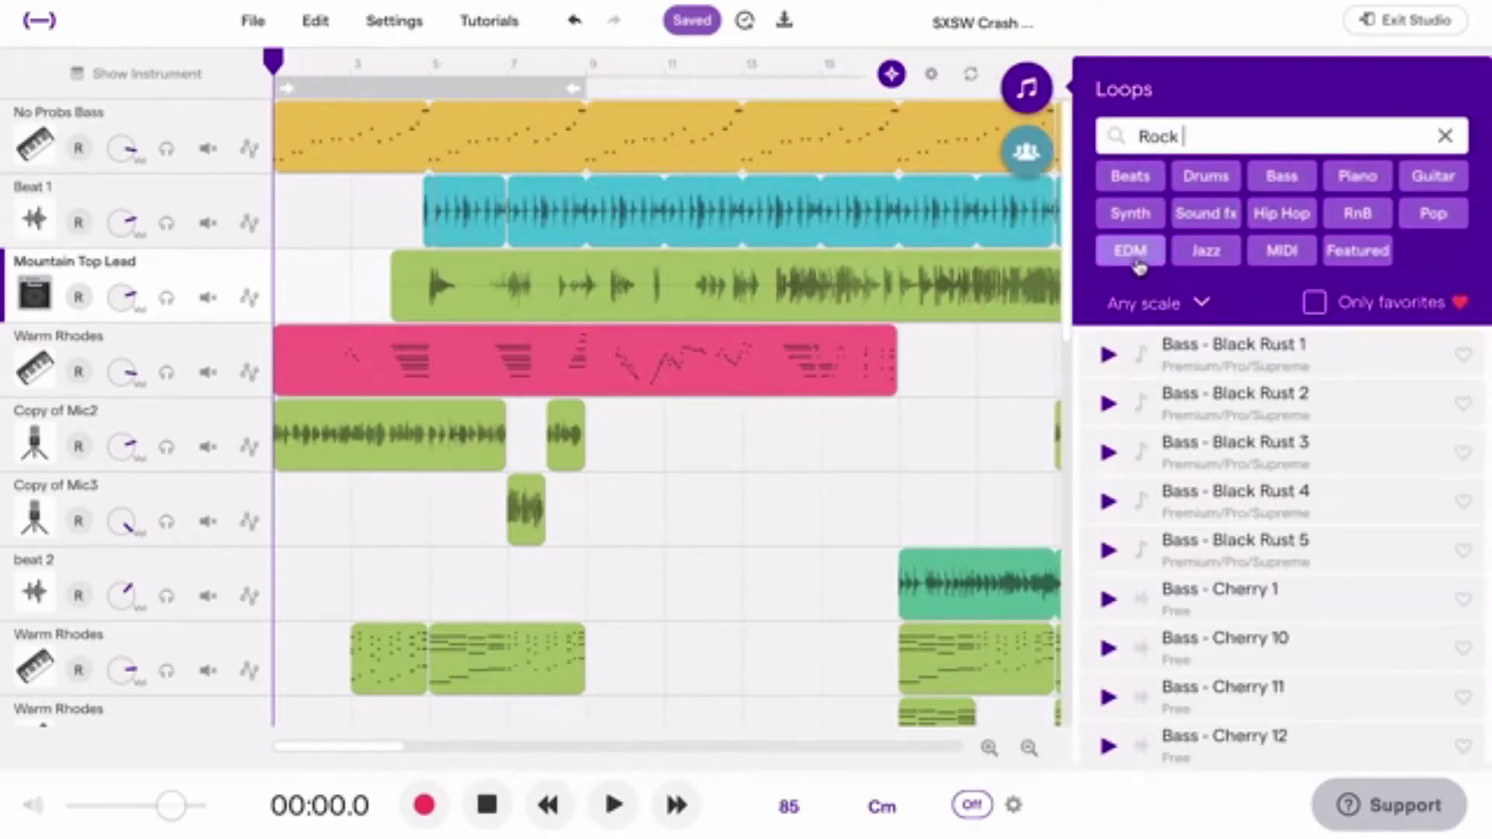
pyautogui.click(1445, 135)
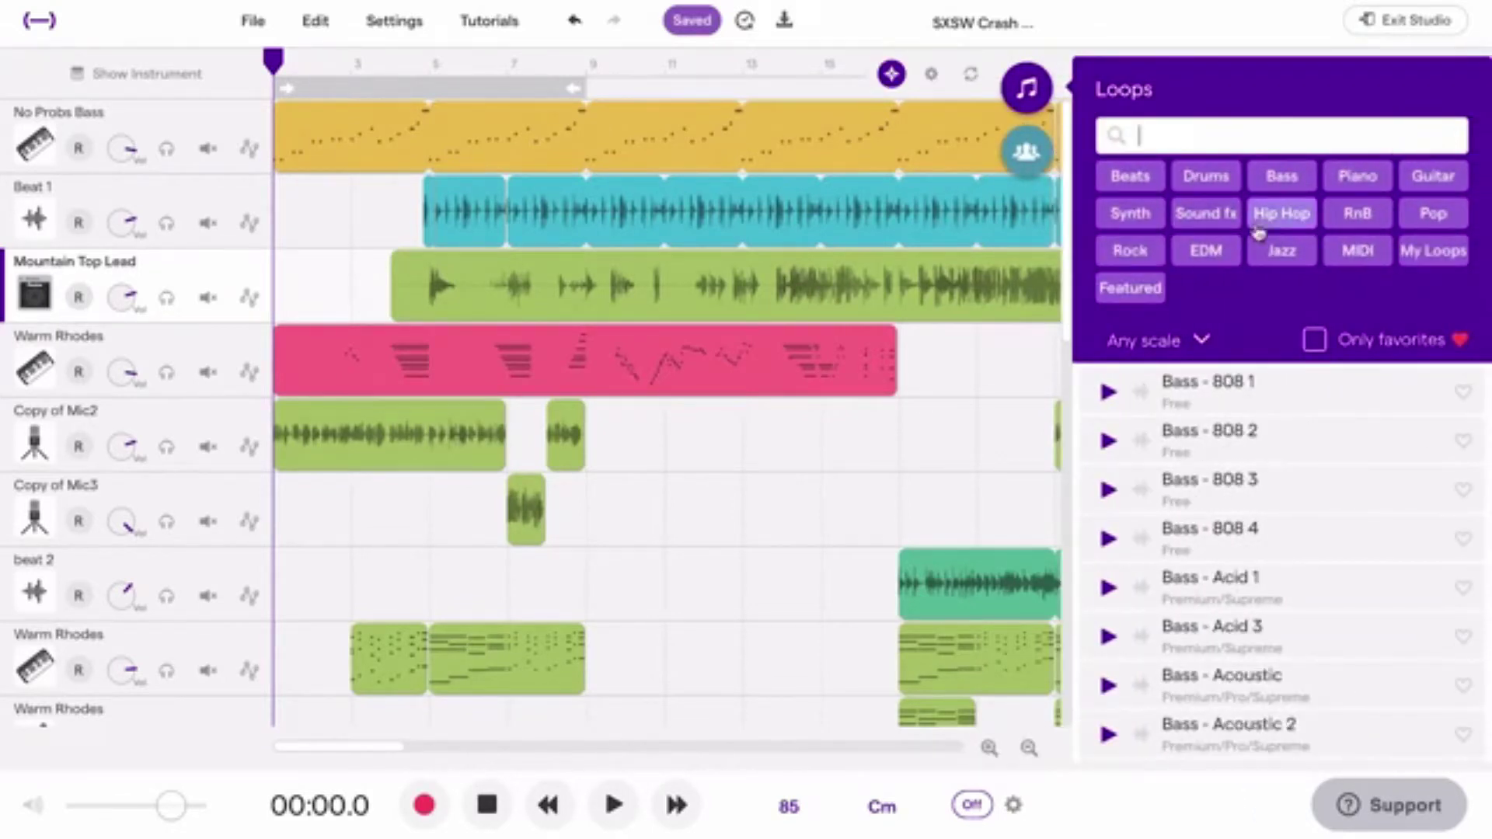
pyautogui.click(1283, 253)
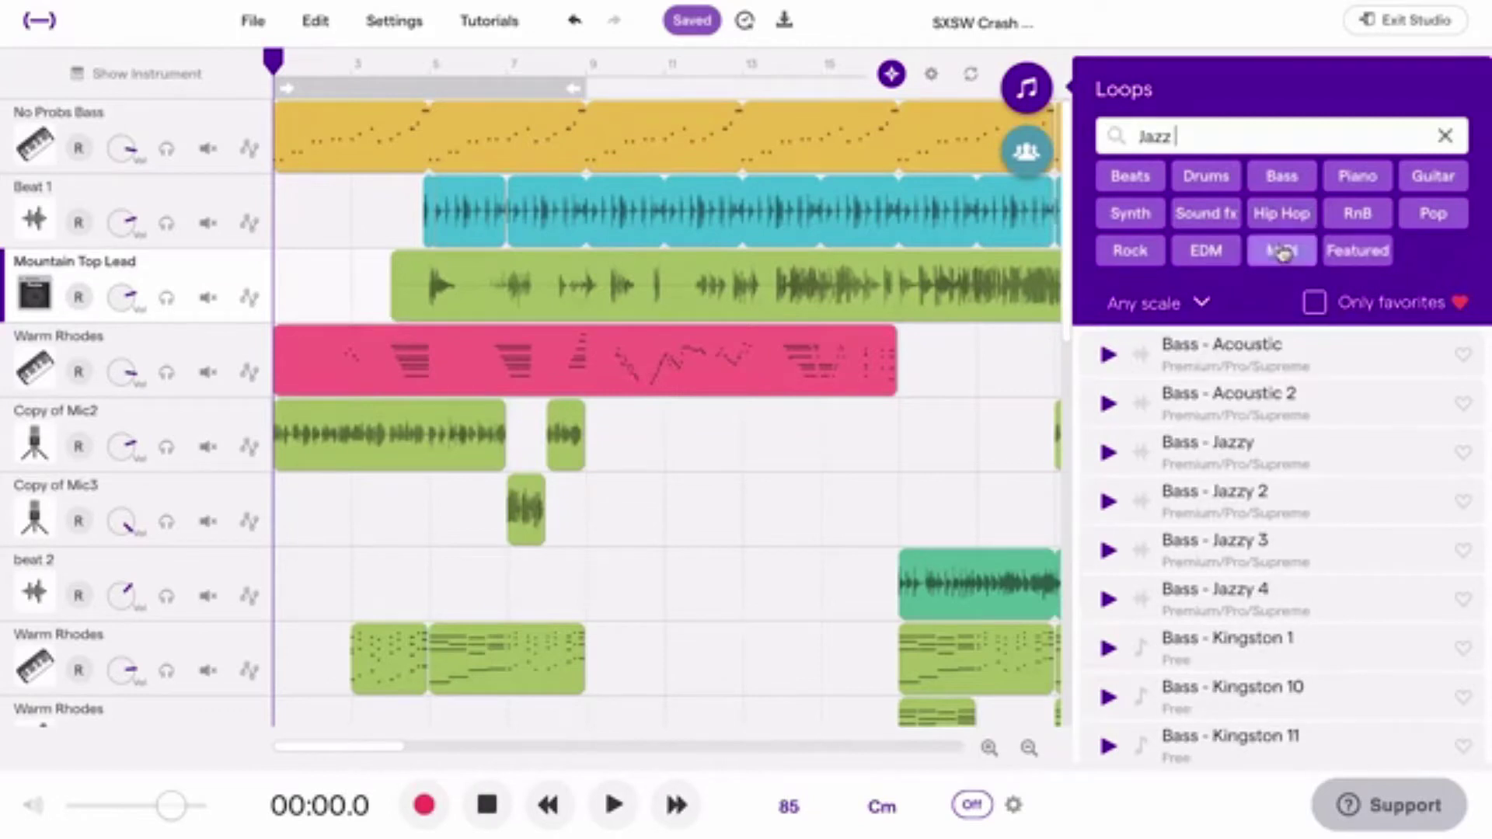
pyautogui.click(1444, 136)
pyautogui.click(1132, 177)
pyautogui.click(1447, 135)
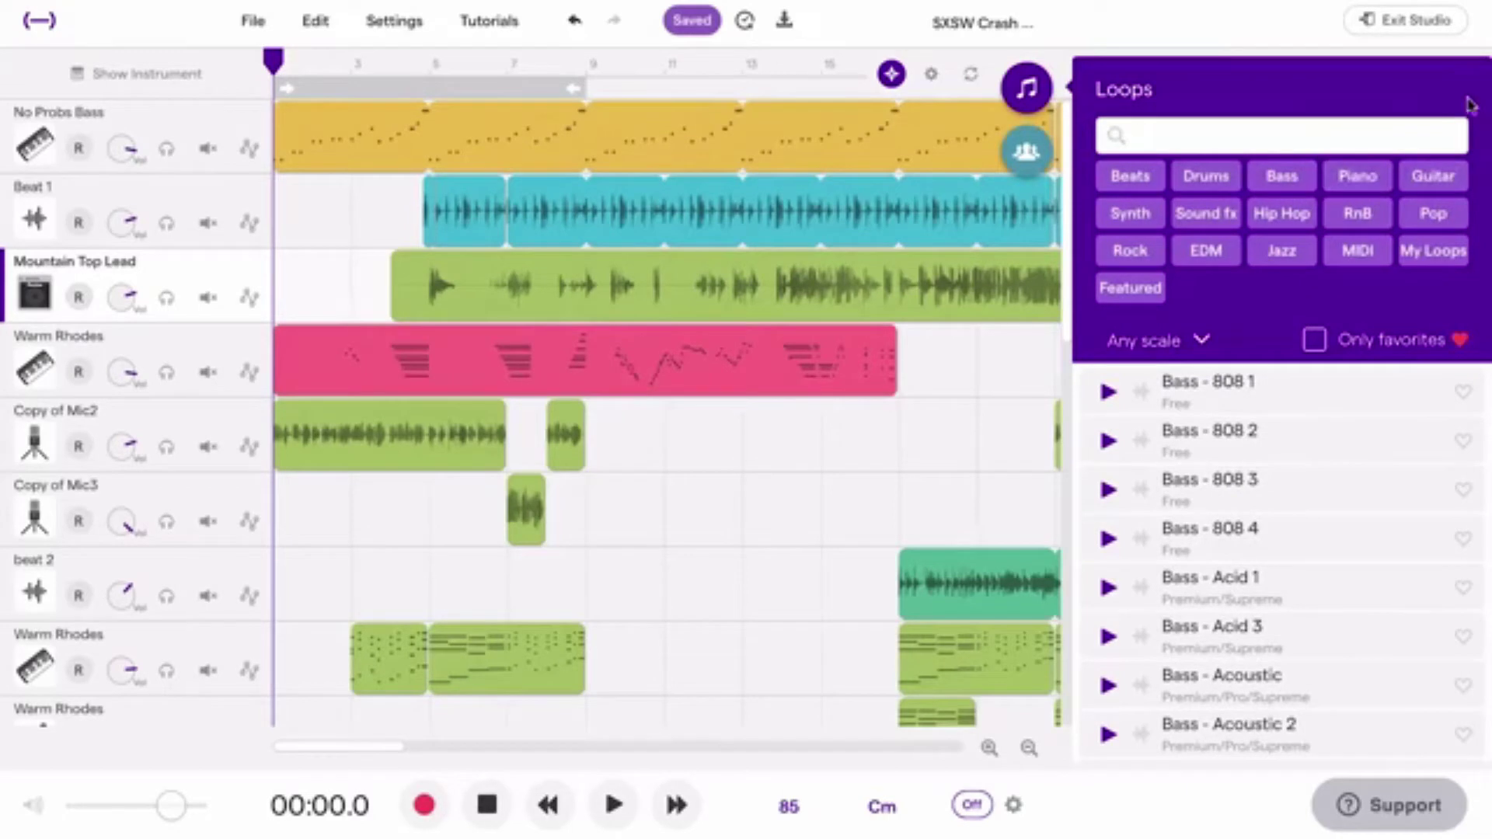
# - Invite a suggested Soundtrap musician to the project from the Collaborators panel
pyautogui.click(1026, 151)
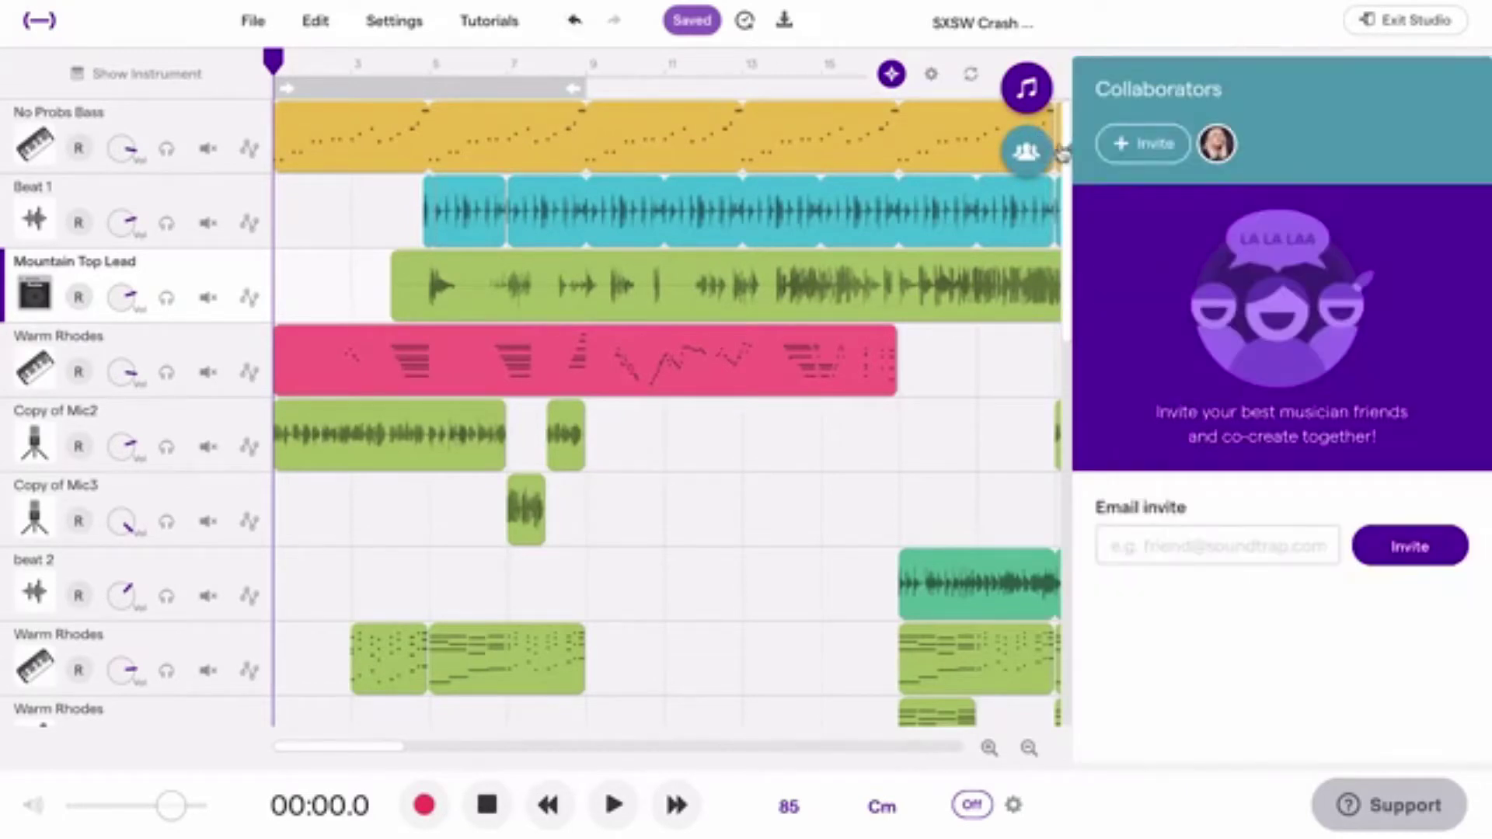
pyautogui.click(1147, 148)
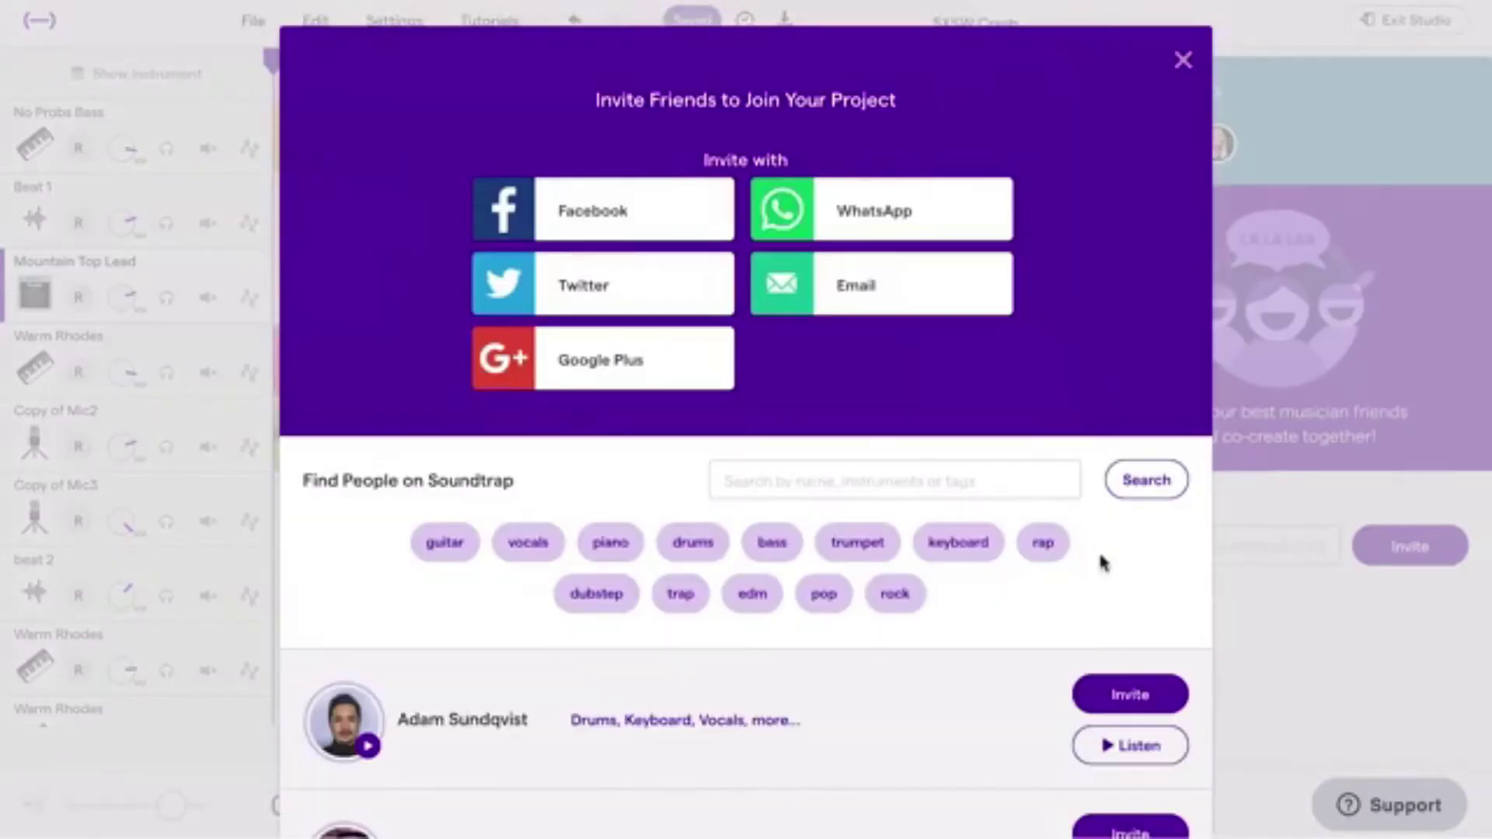
pyautogui.click(1119, 690)
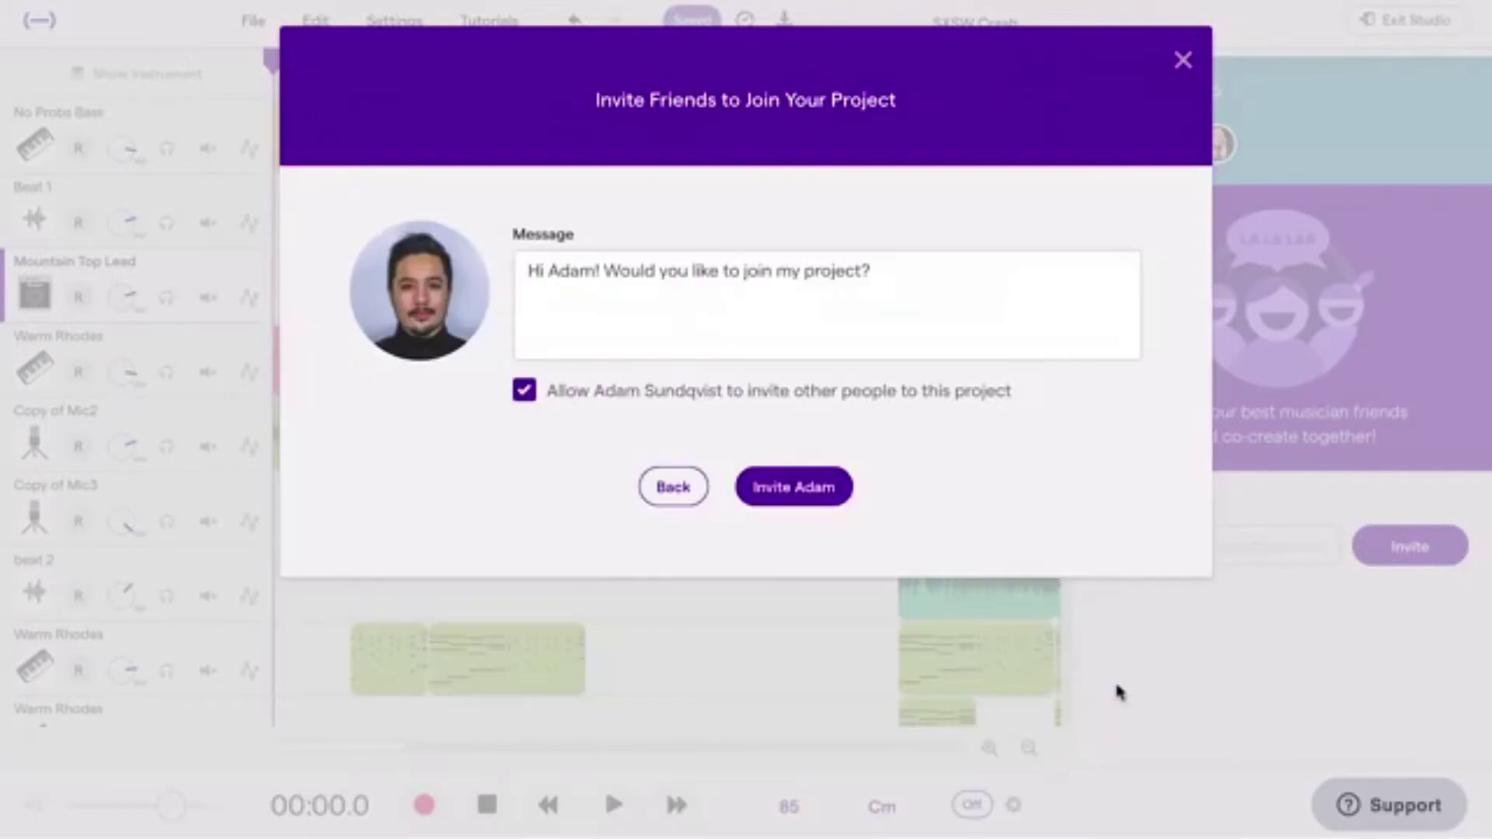
pyautogui.click(815, 490)
pyautogui.click(1026, 148)
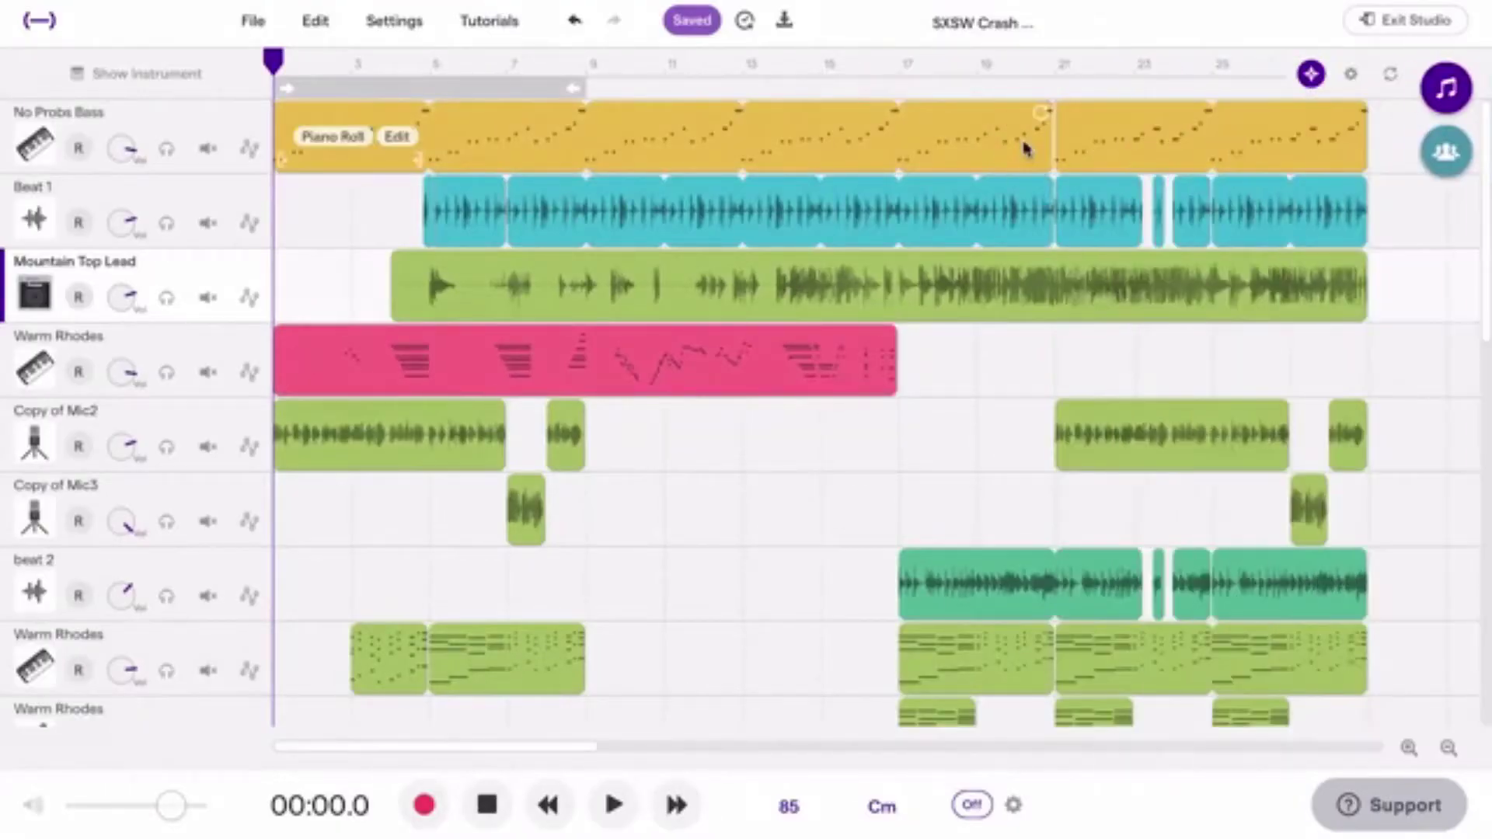
pyautogui.click(1408, 748)
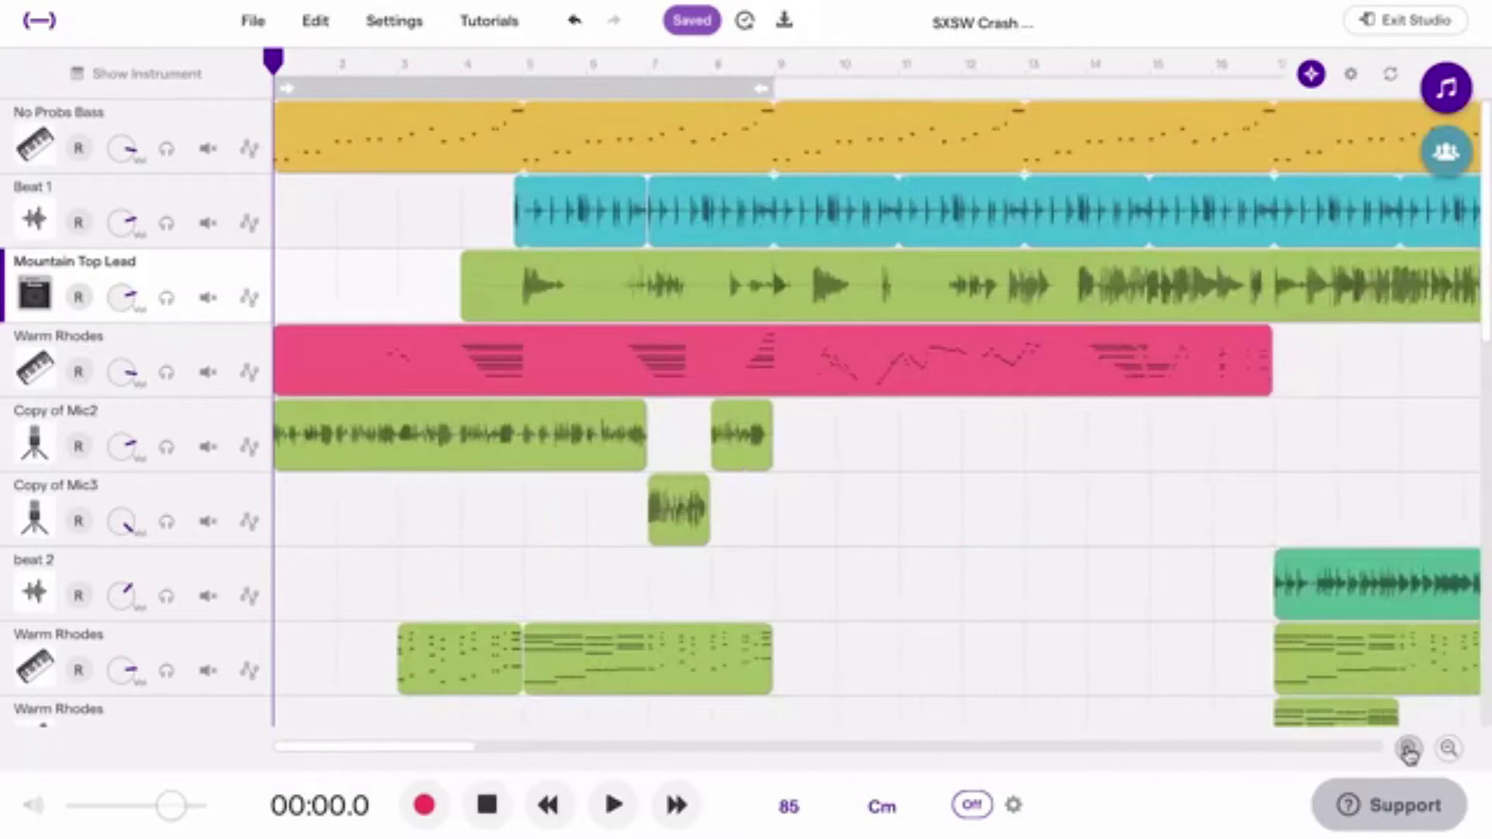
pyautogui.click(1449, 750)
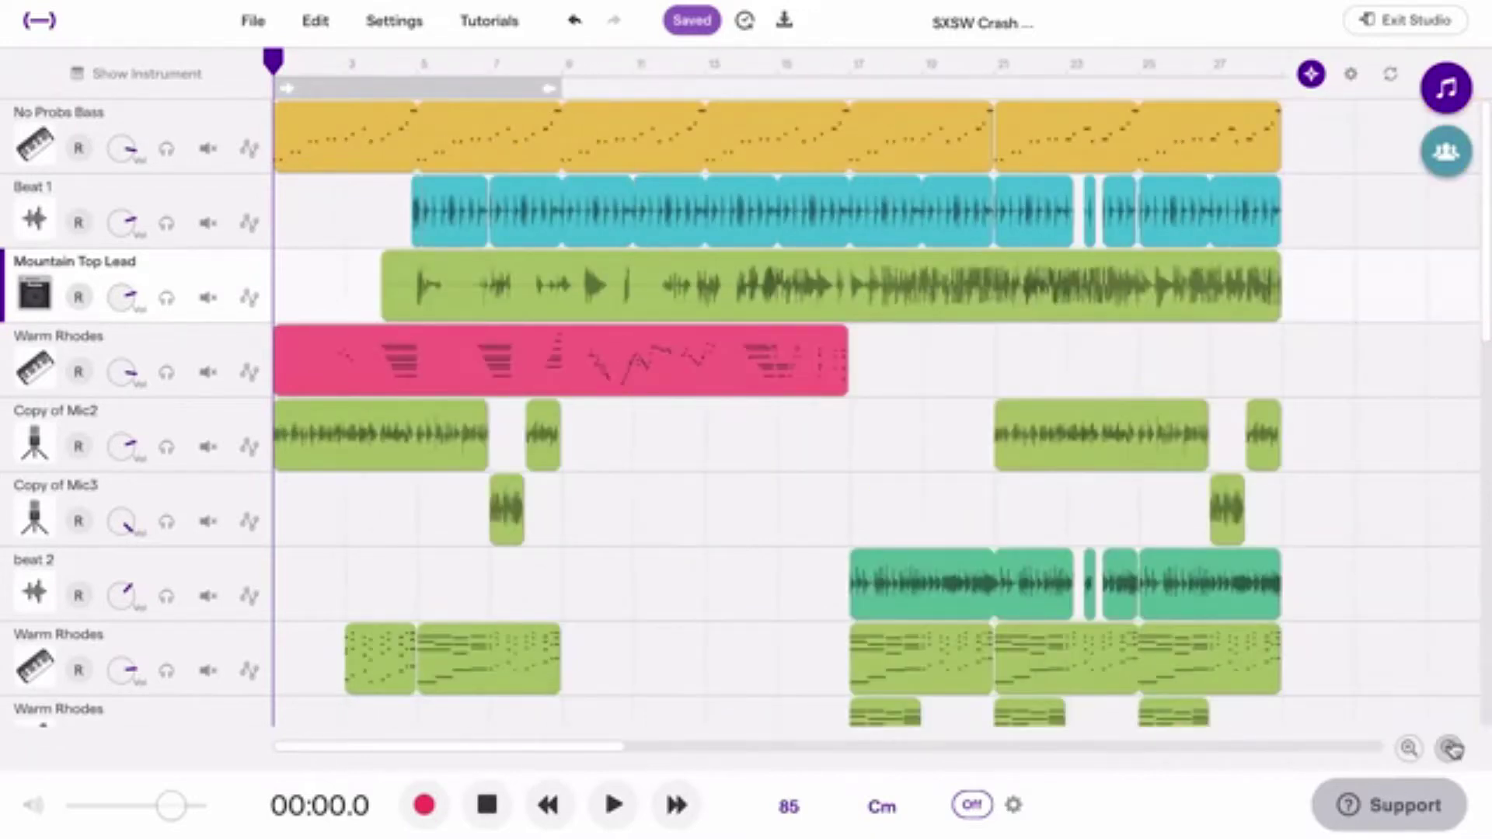
pyautogui.moveTo(1483, 260); pyautogui.dragTo(1453, 233)
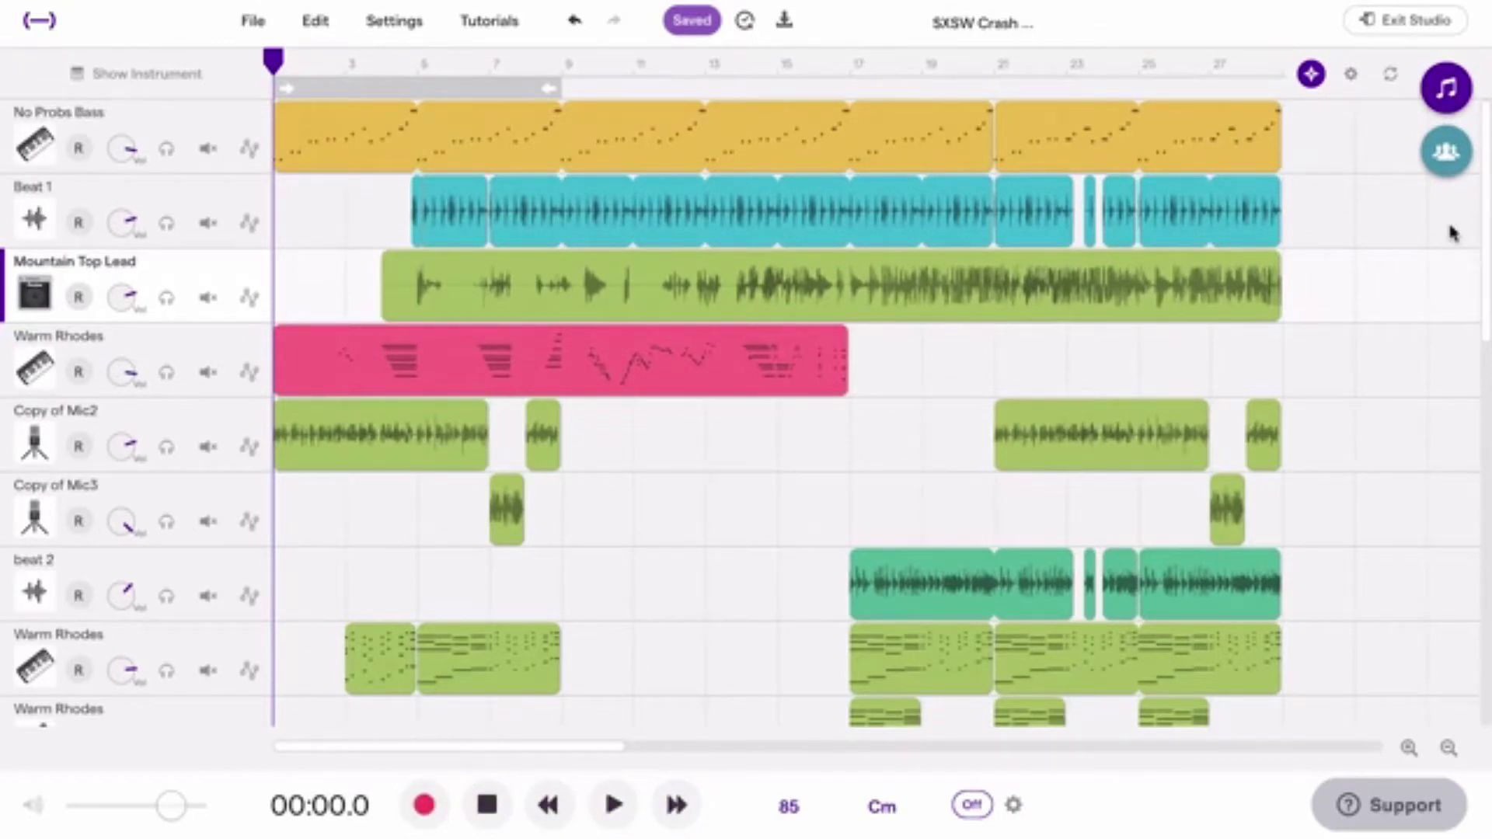
pyautogui.press('space')
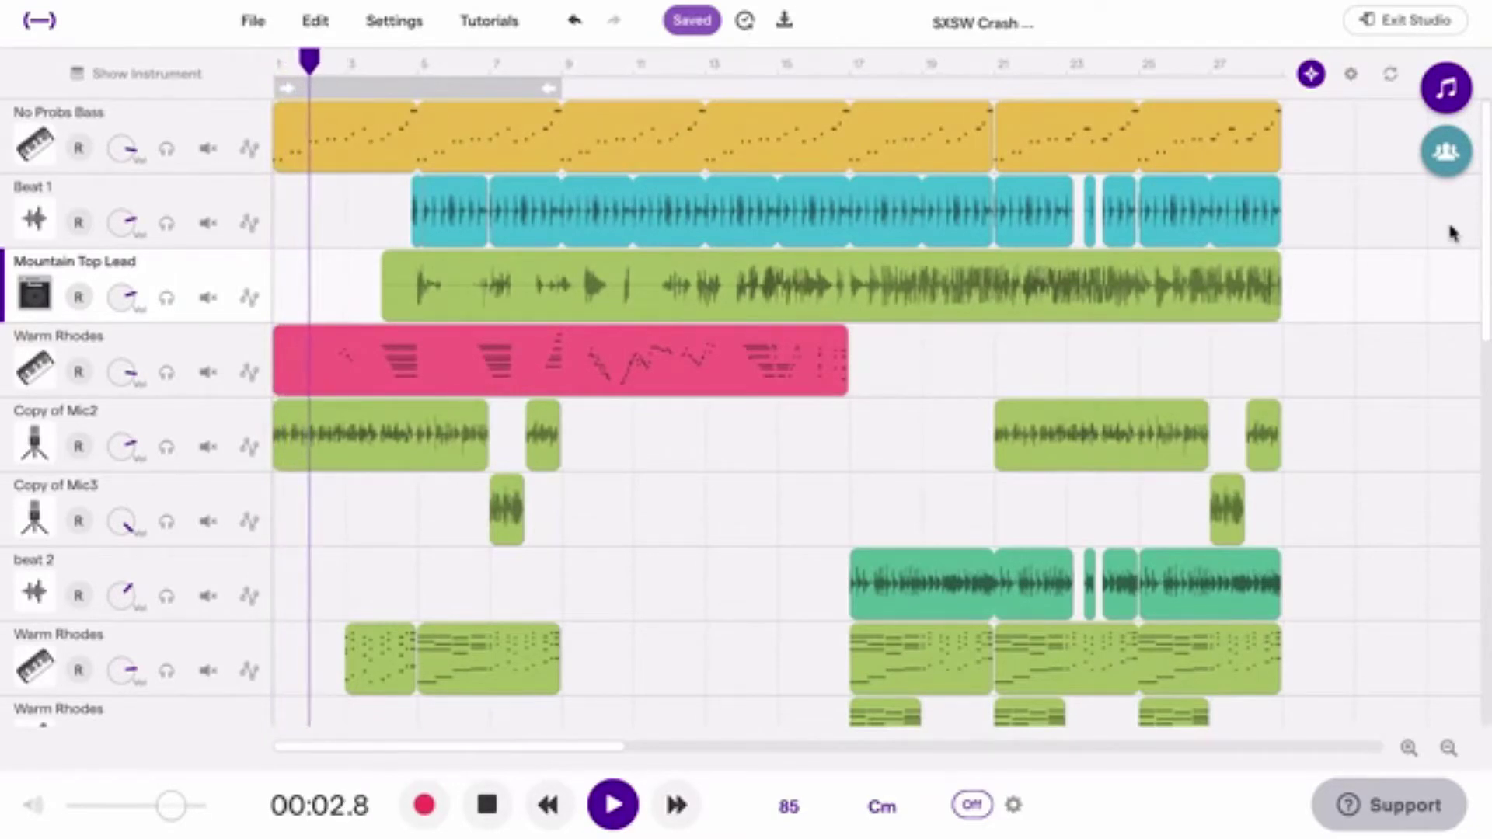
pyautogui.press('space')
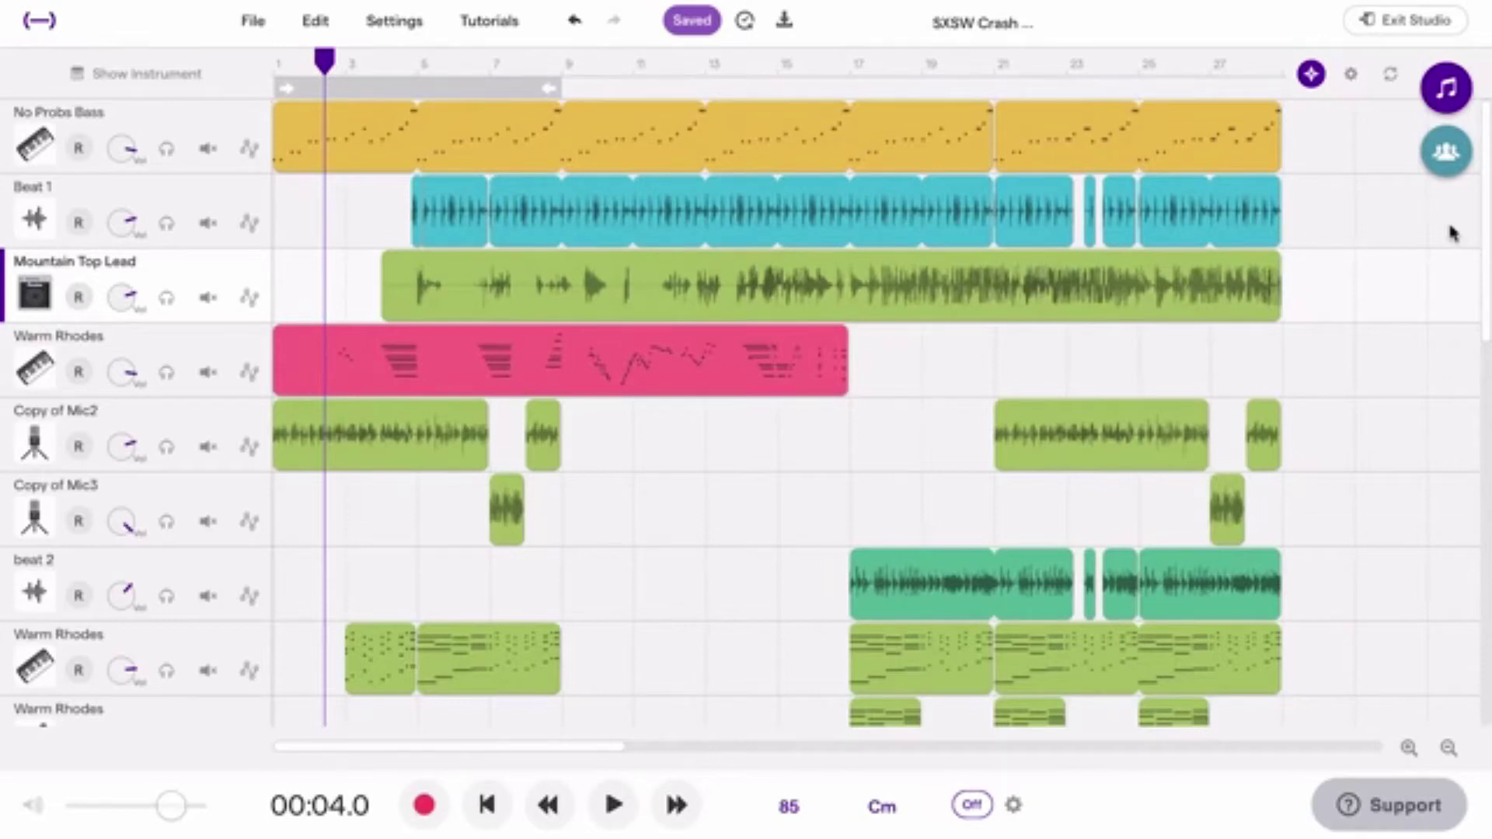
pyautogui.press('Return')
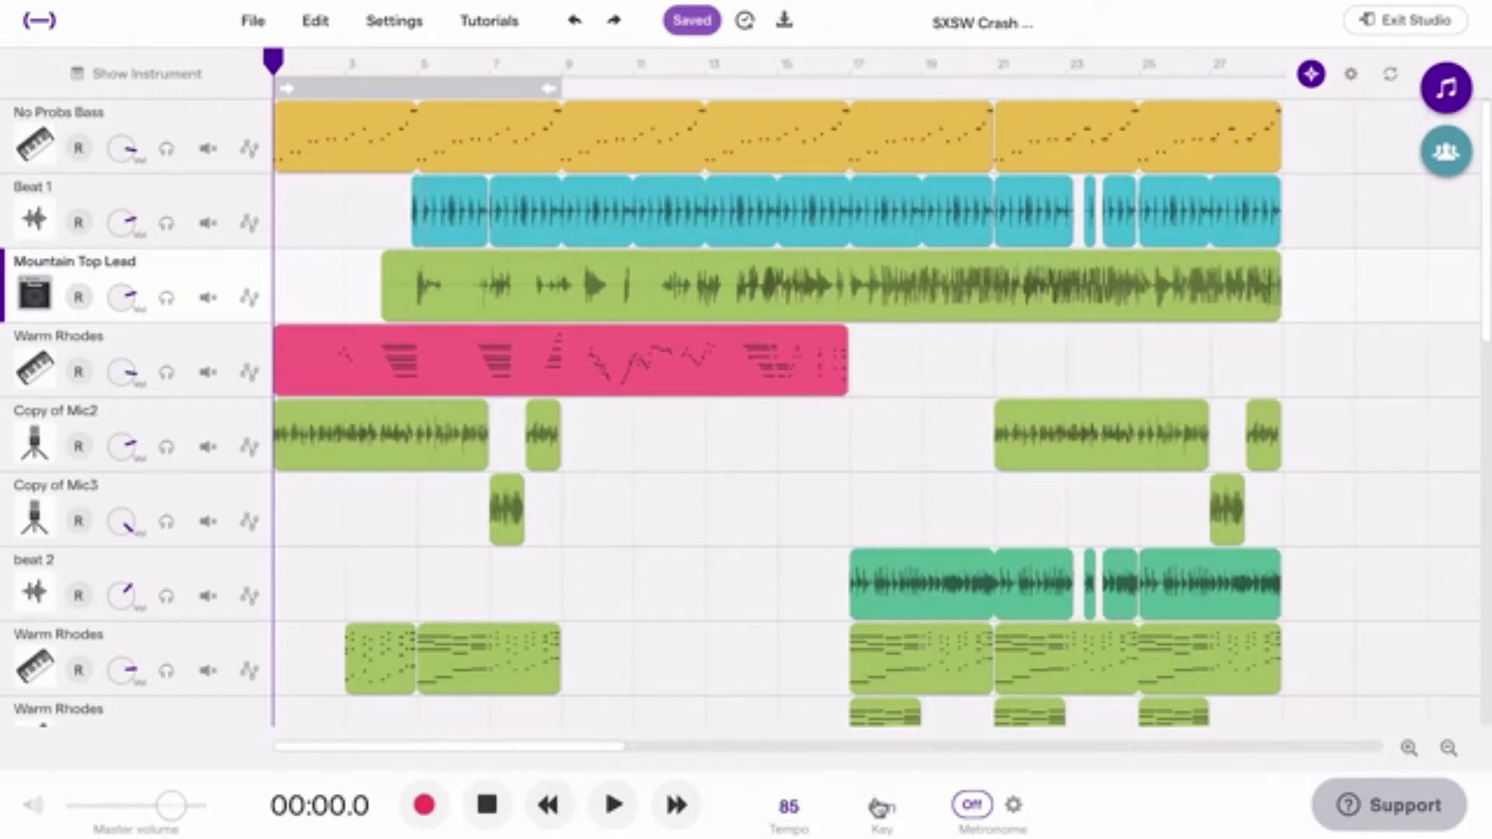
# - Keep the key at C minor and switch the metronome on, adjusting its volume and picking the Click sound
pyautogui.click(880, 807)
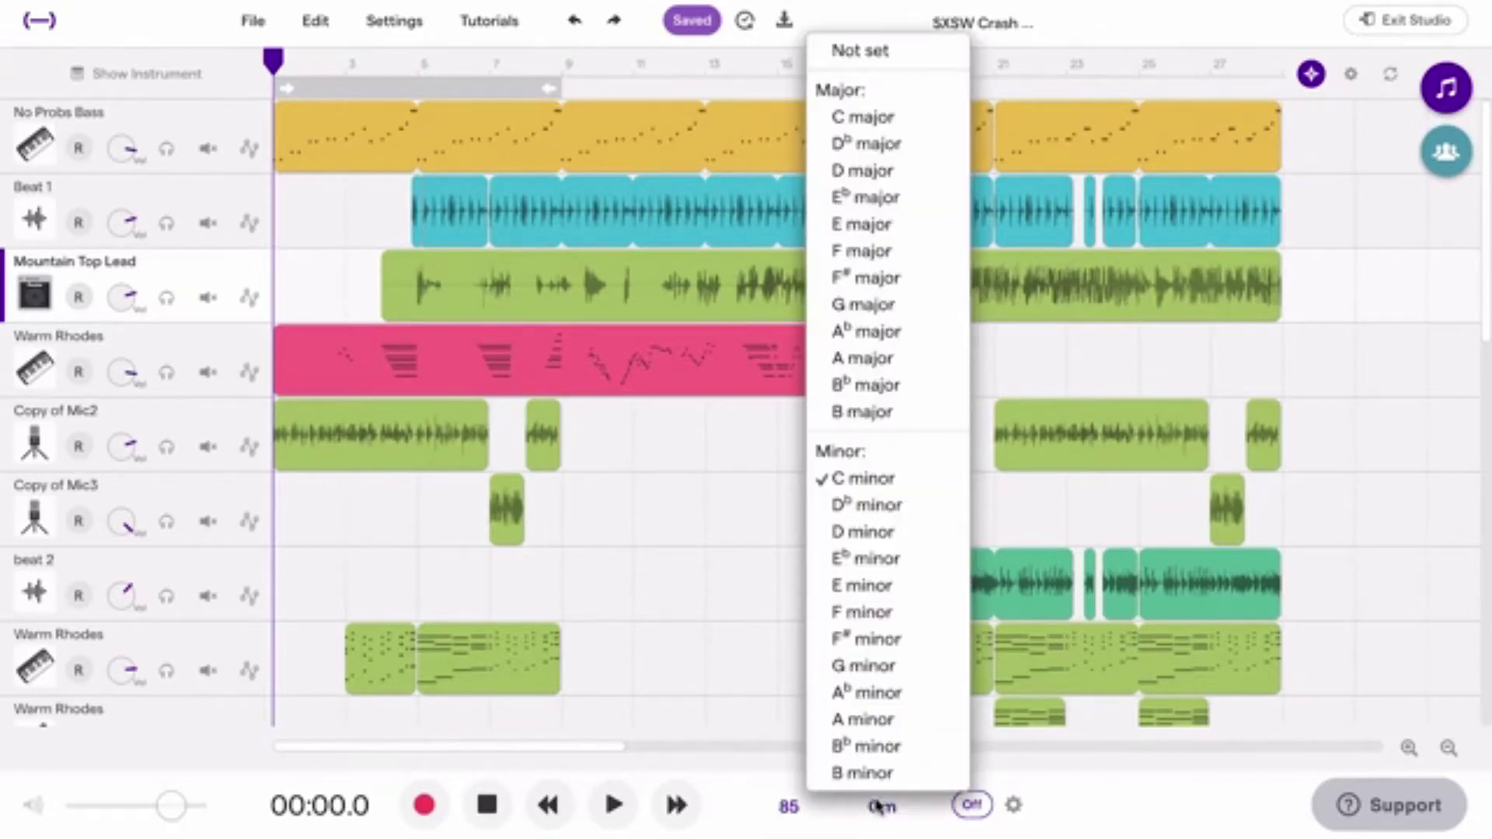
pyautogui.click(865, 478)
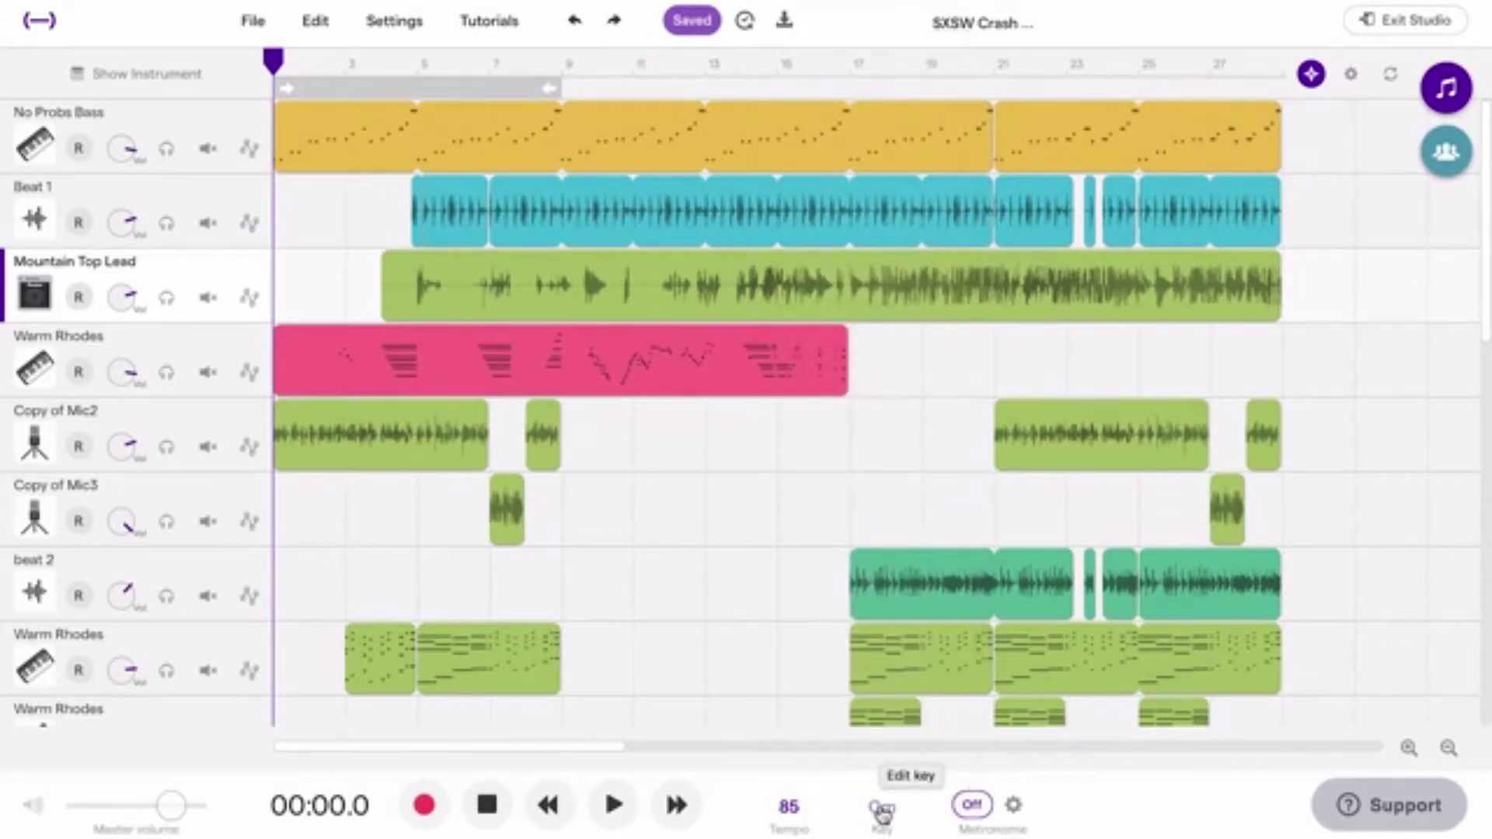
pyautogui.click(970, 808)
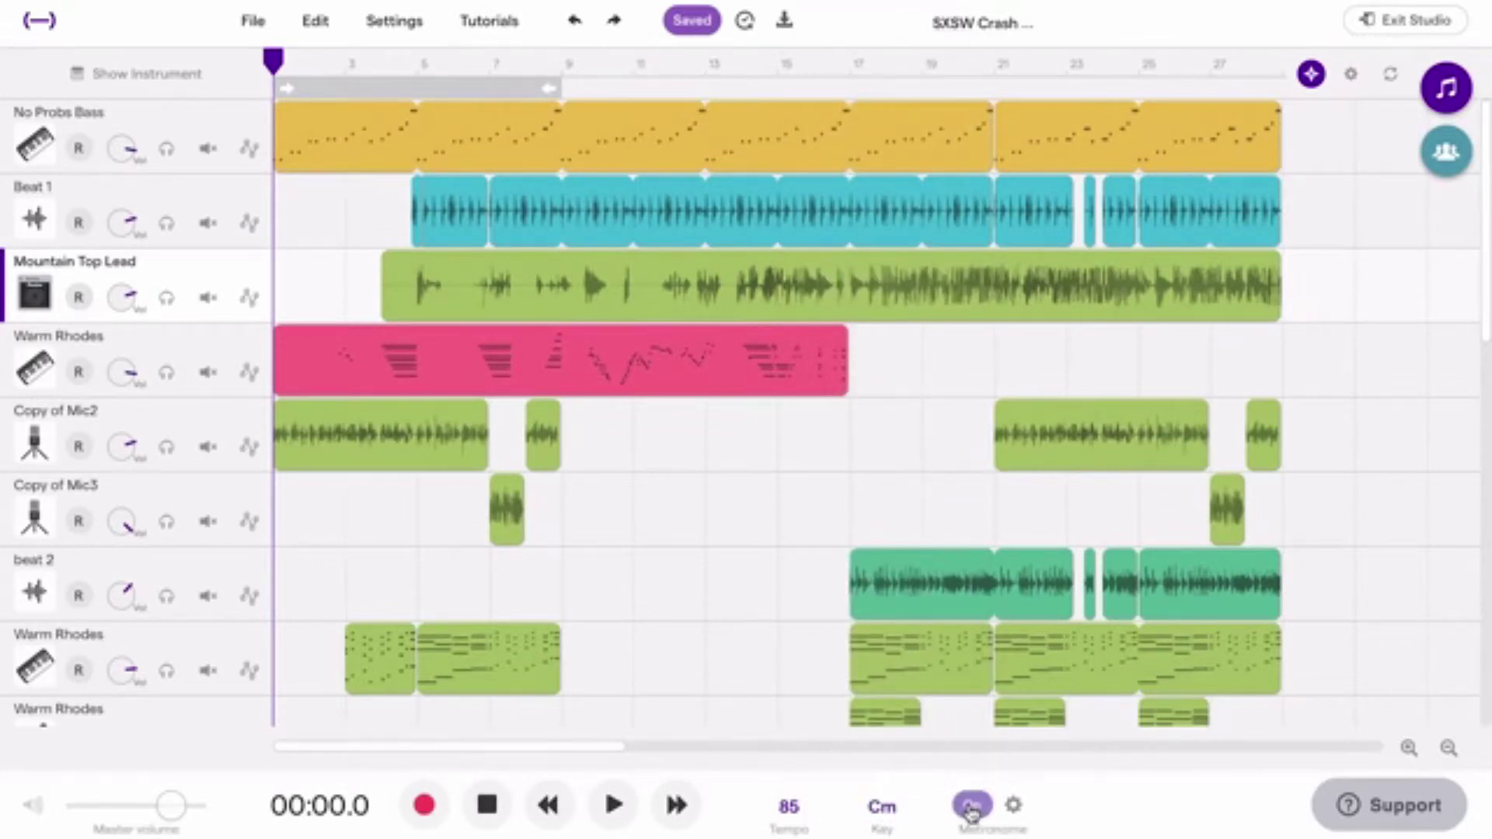
pyautogui.click(1013, 805)
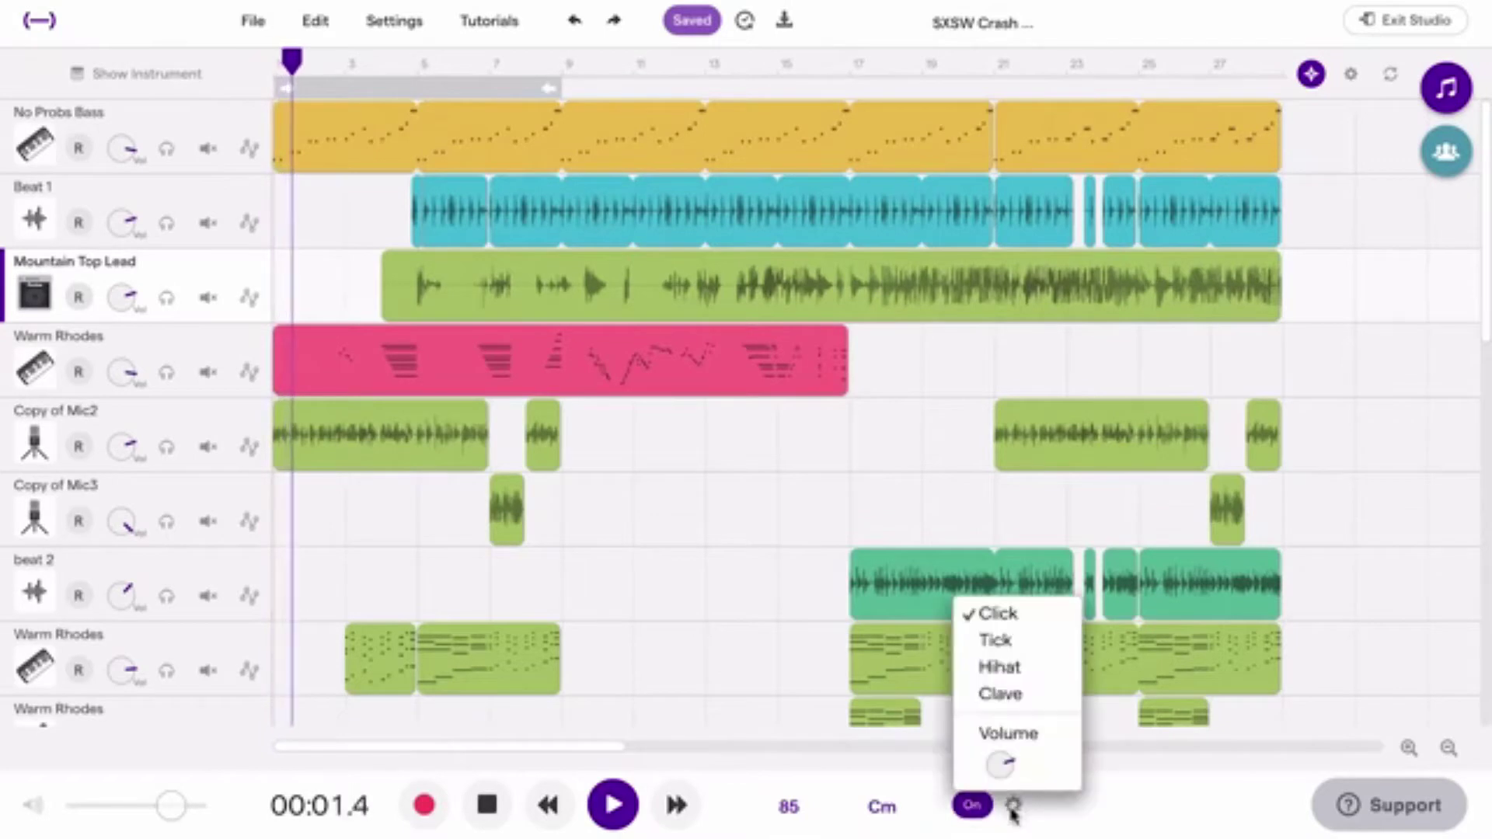
pyautogui.moveTo(1008, 772); pyautogui.dragTo(1008, 792)
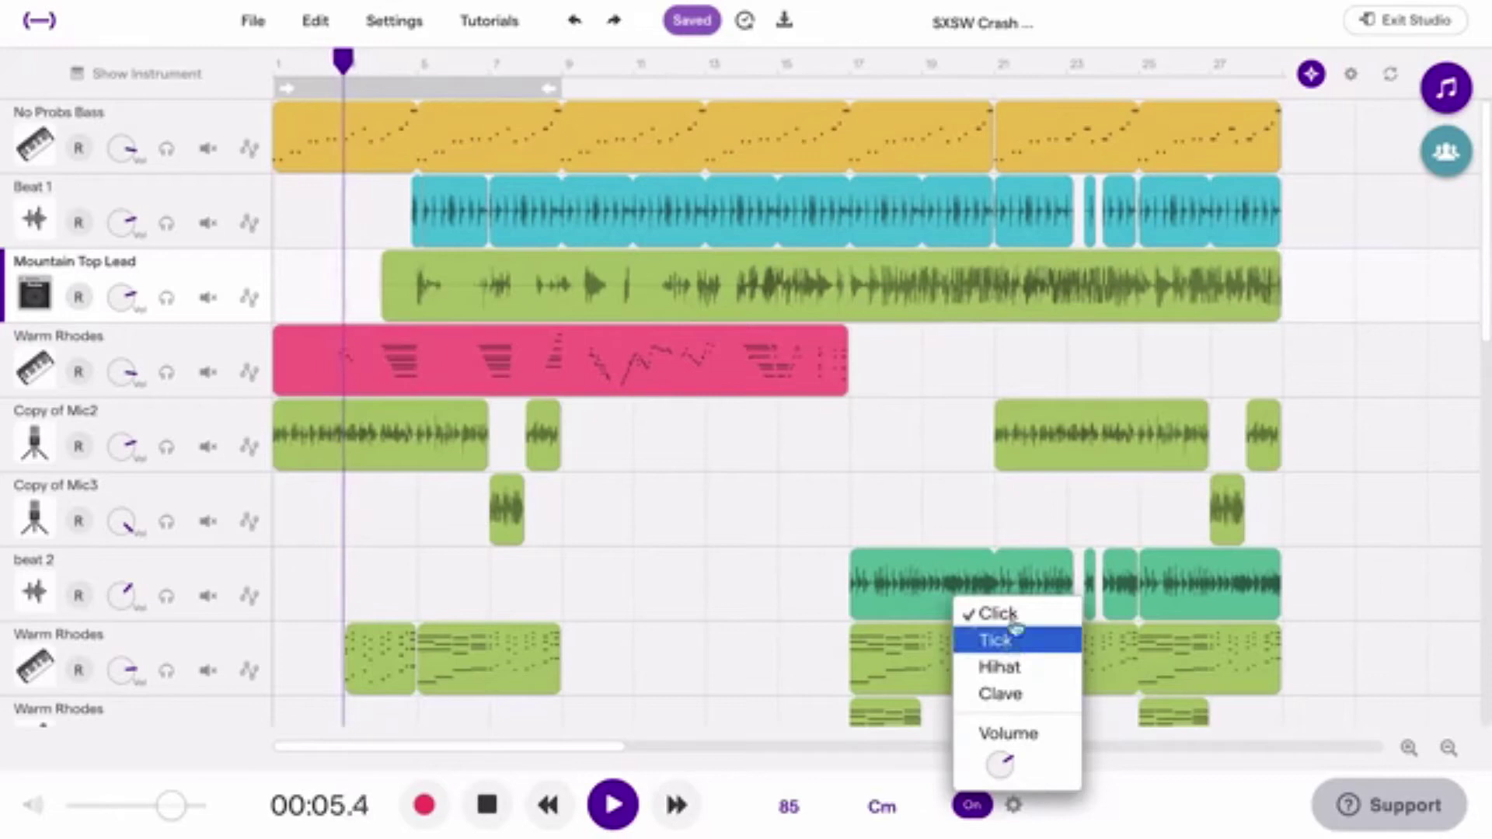
pyautogui.click(1014, 668)
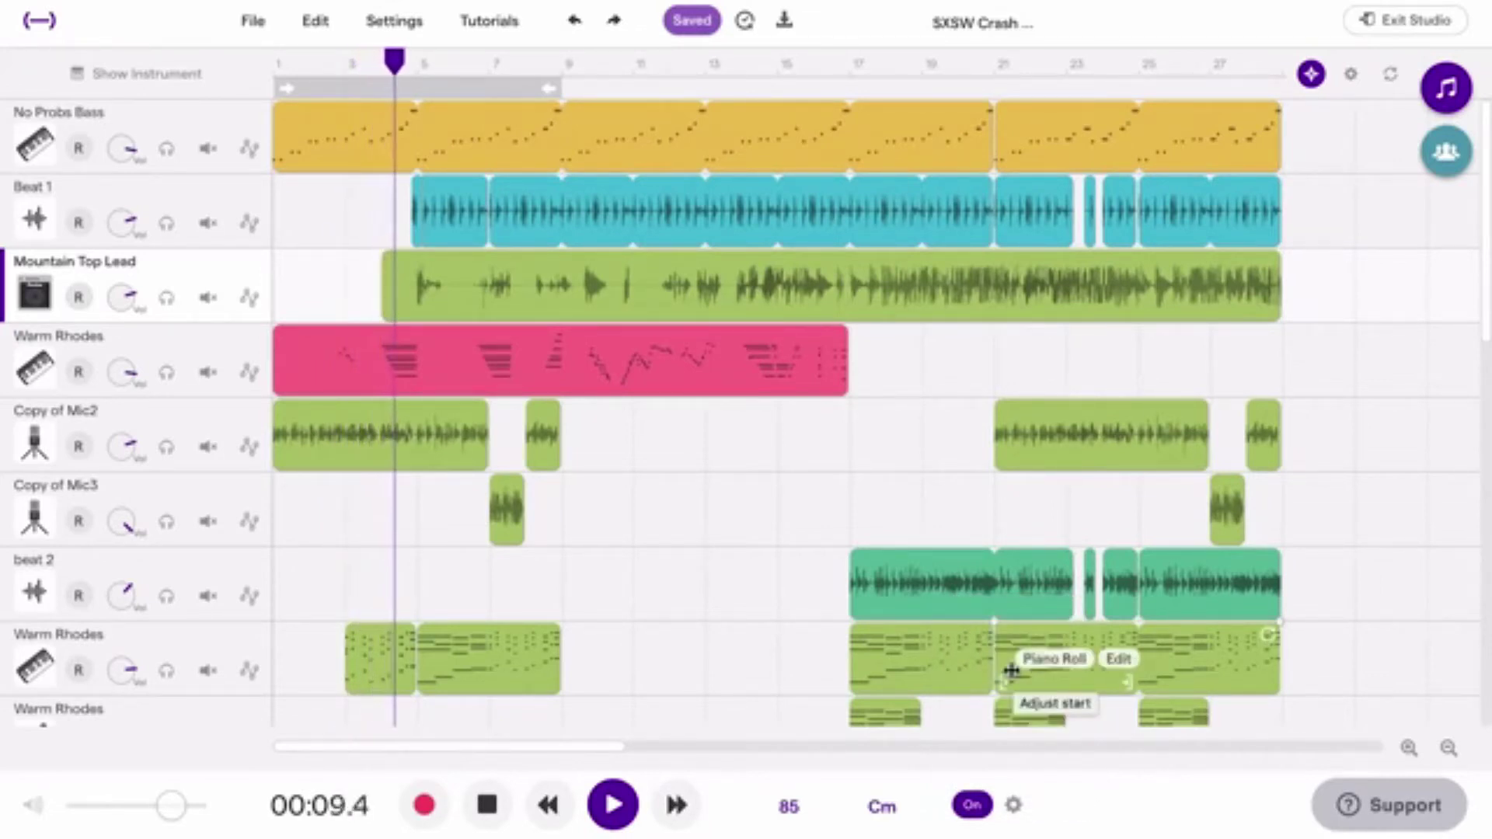
# - Stop playback, toggle solo, mute and automation on Mountain Top Lead, undo, then save
pyautogui.press('space')
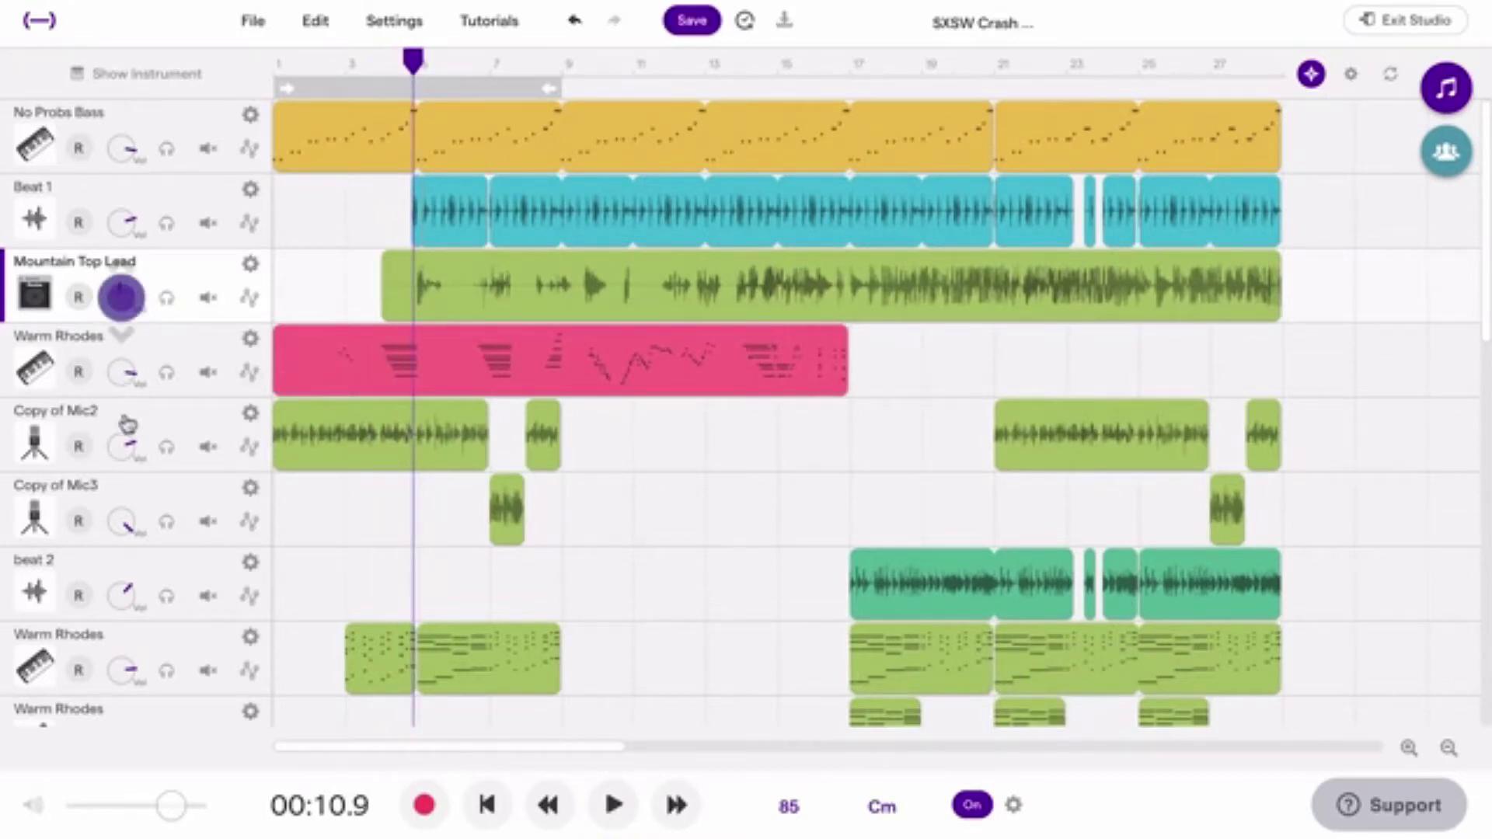
pyautogui.click(167, 299)
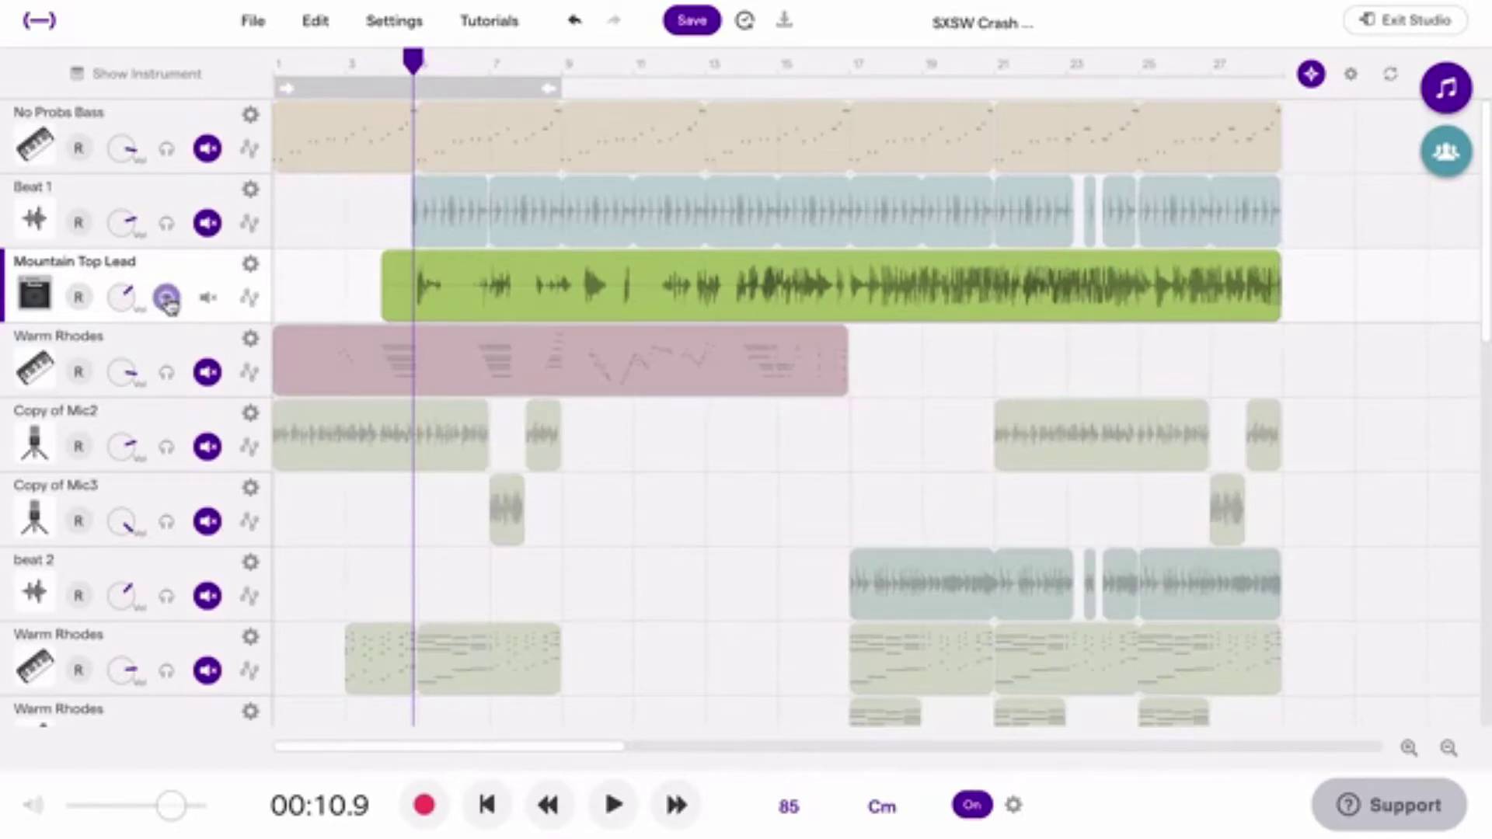
pyautogui.click(168, 300)
pyautogui.click(208, 299)
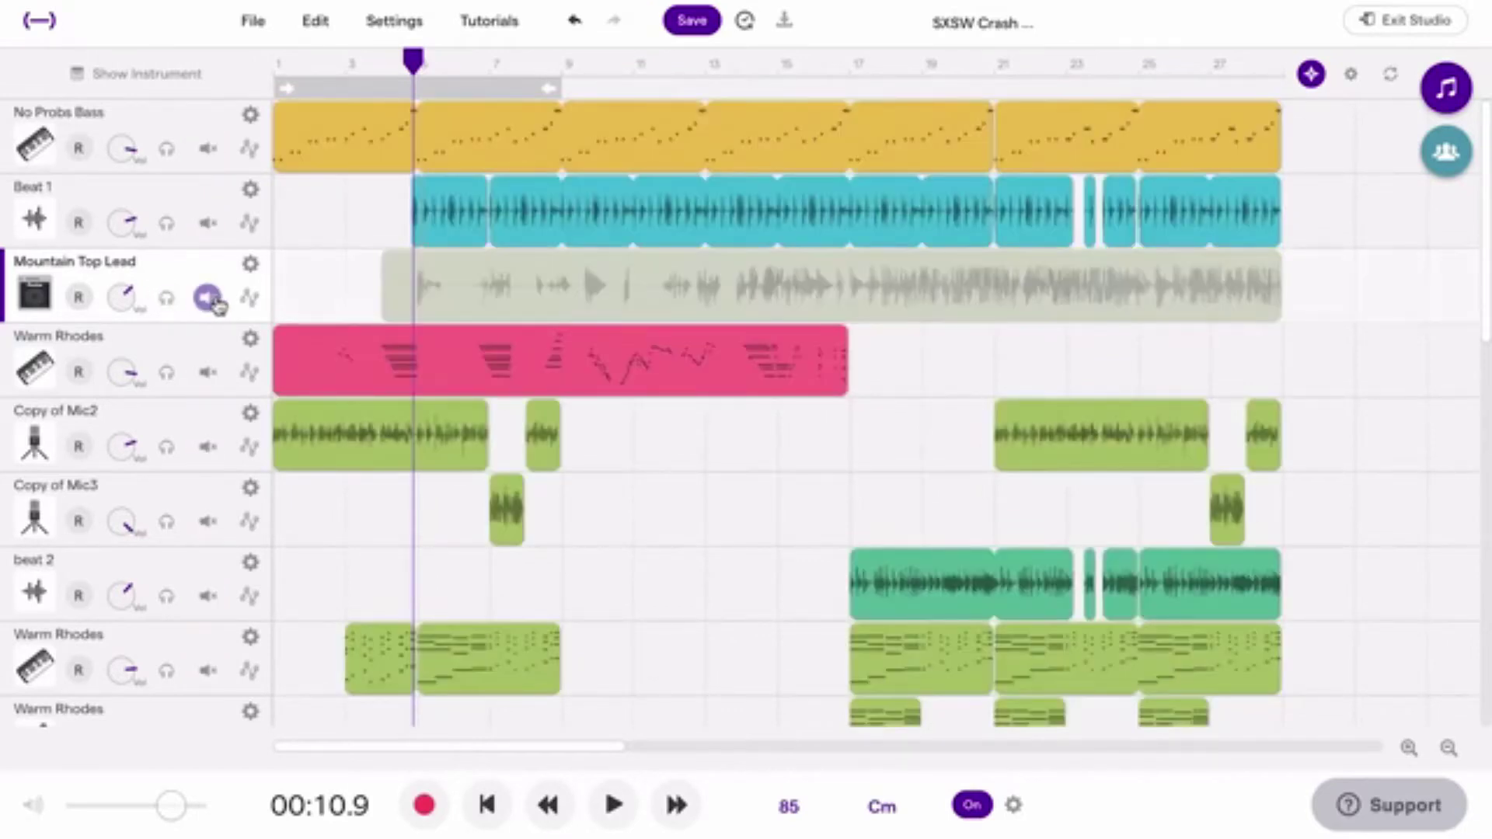
pyautogui.click(209, 299)
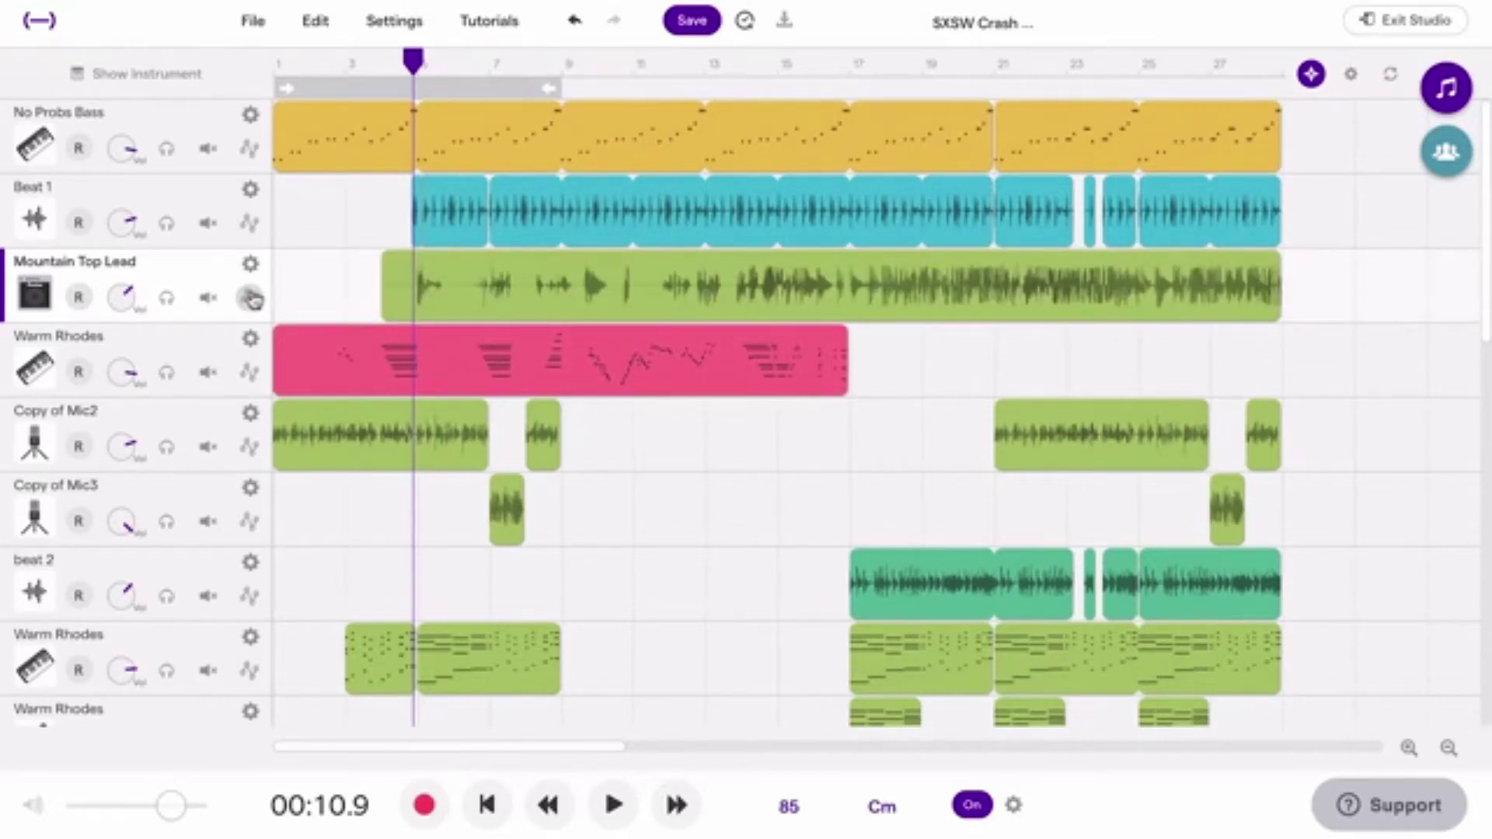
pyautogui.click(249, 298)
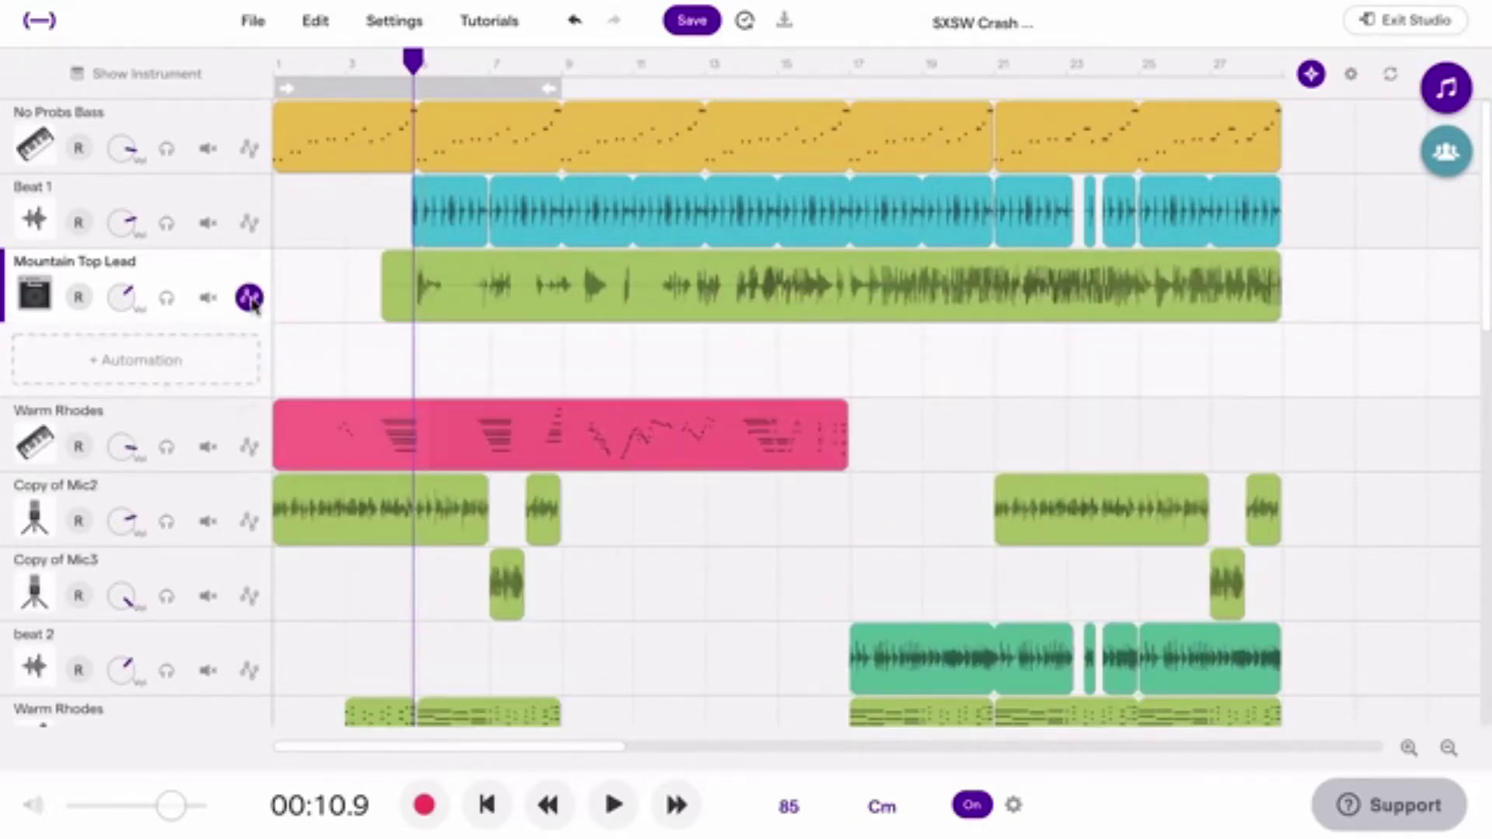
pyautogui.click(249, 298)
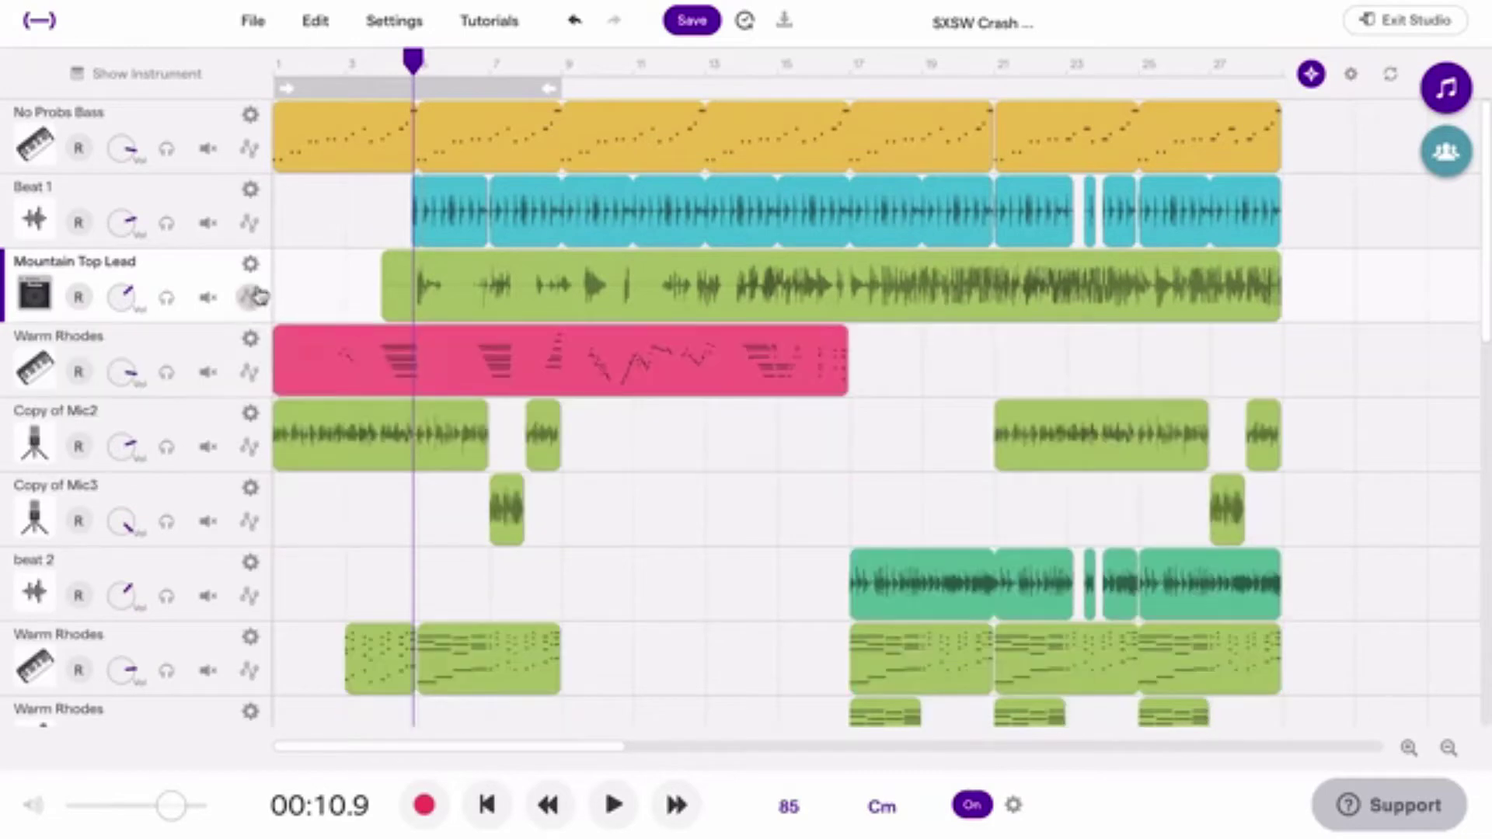
pyautogui.click(579, 30)
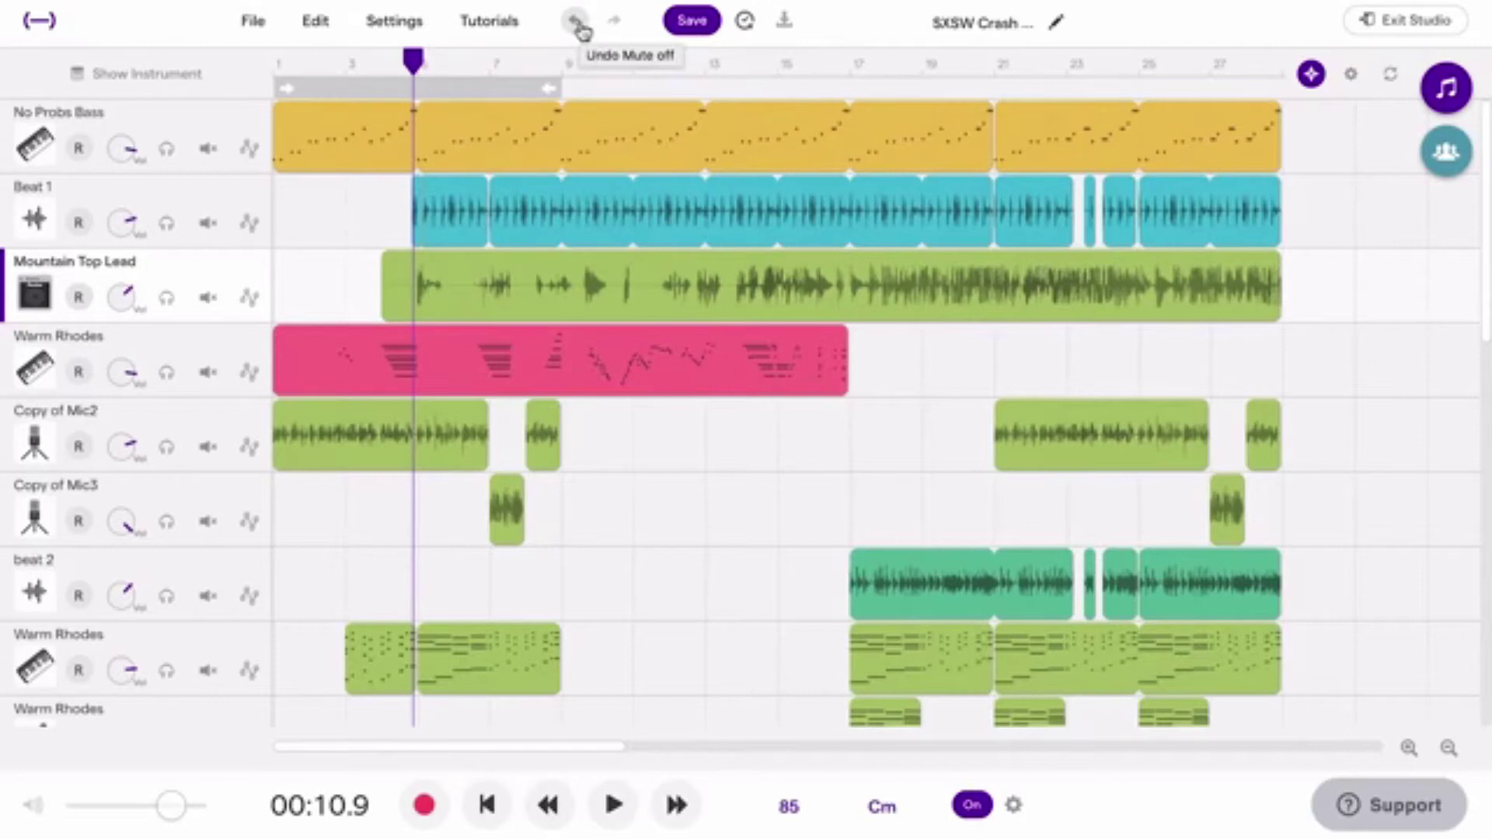
pyautogui.click(694, 22)
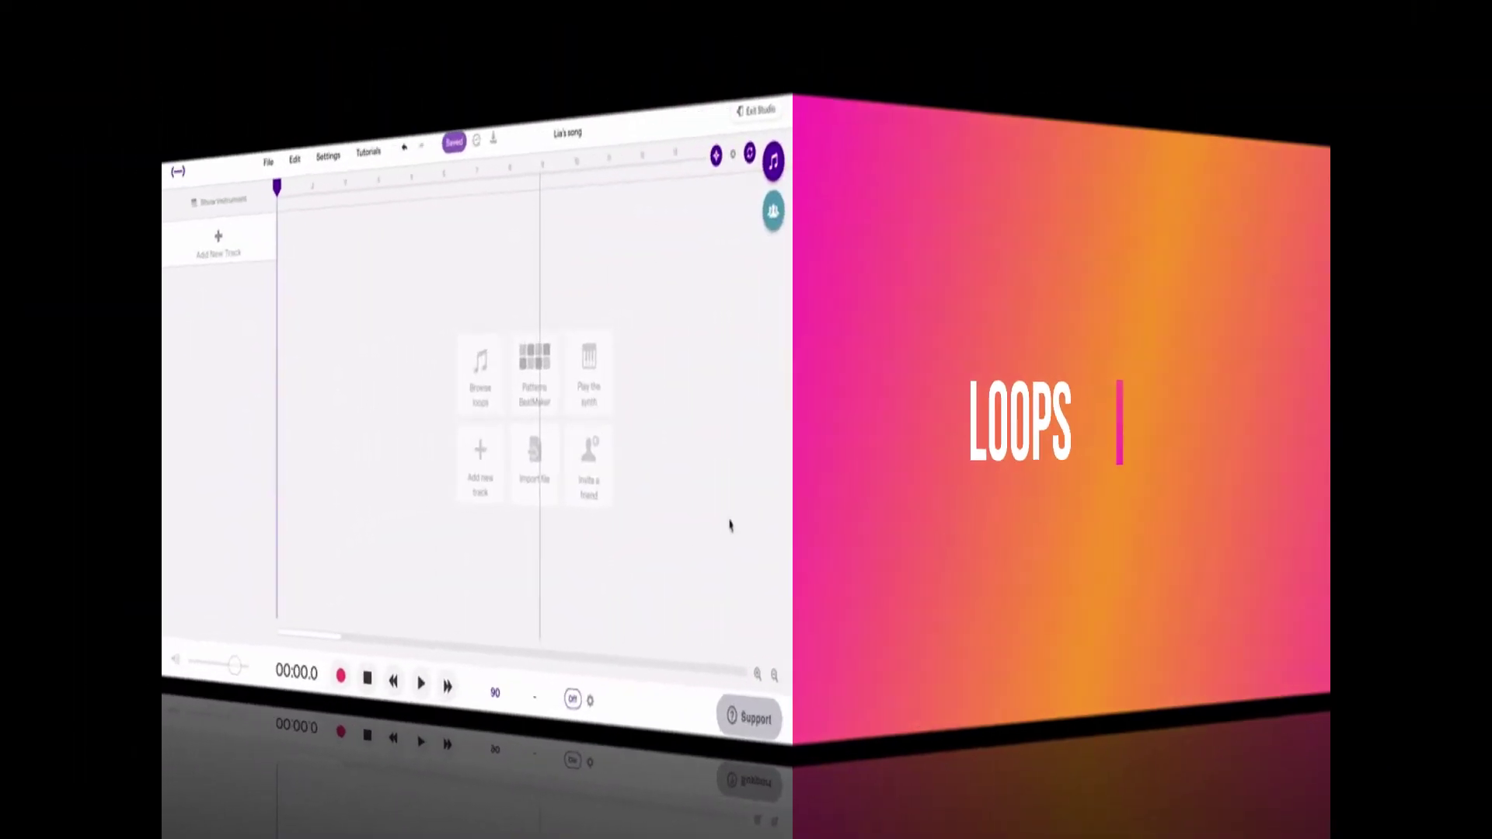
# - Add Beat - 808 Basic Electro 1 from the Beats loops and mark it as a favourite
pyautogui.click(773, 161)
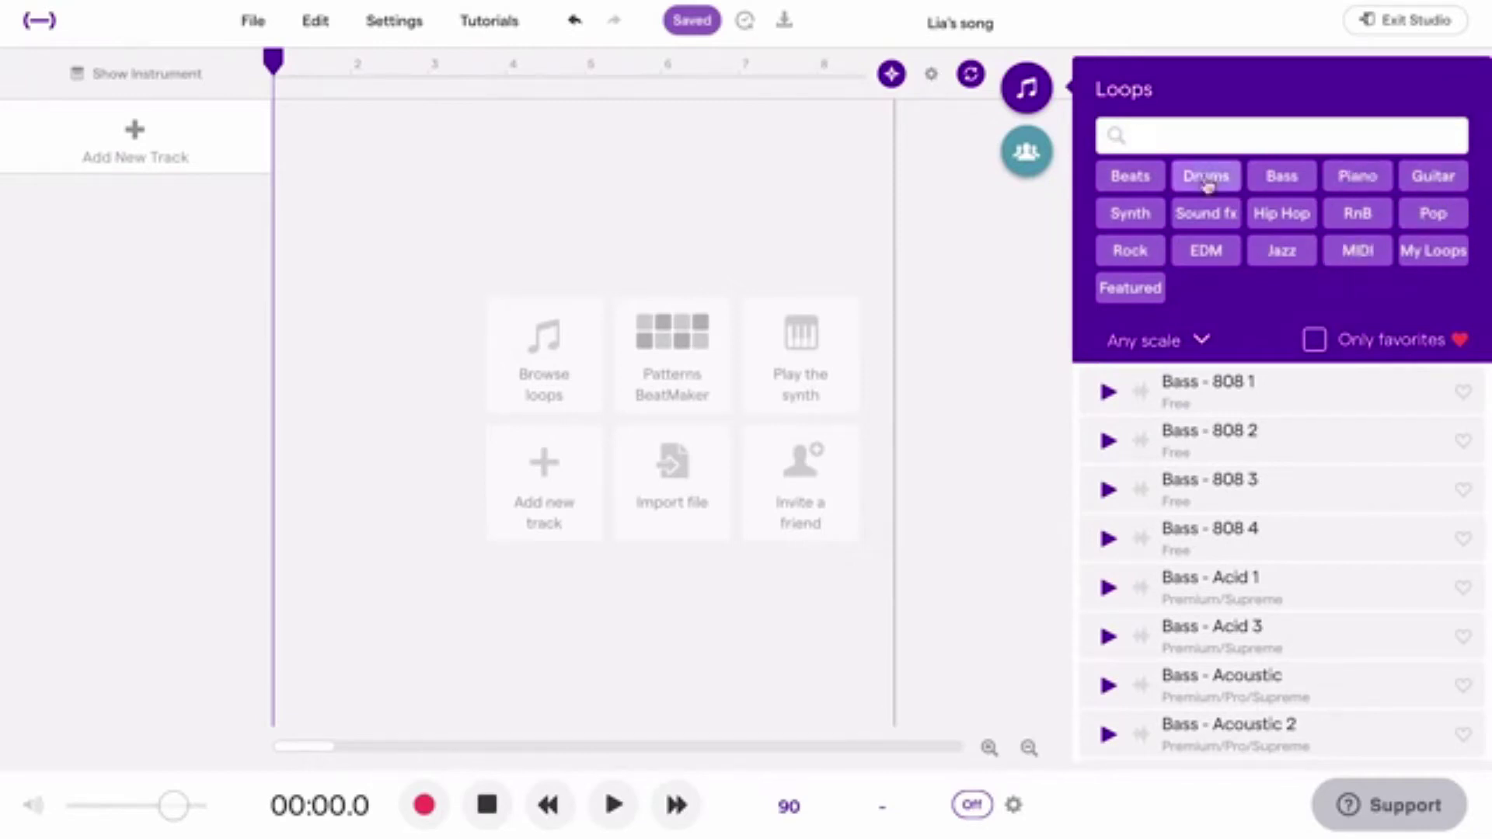
pyautogui.click(1142, 178)
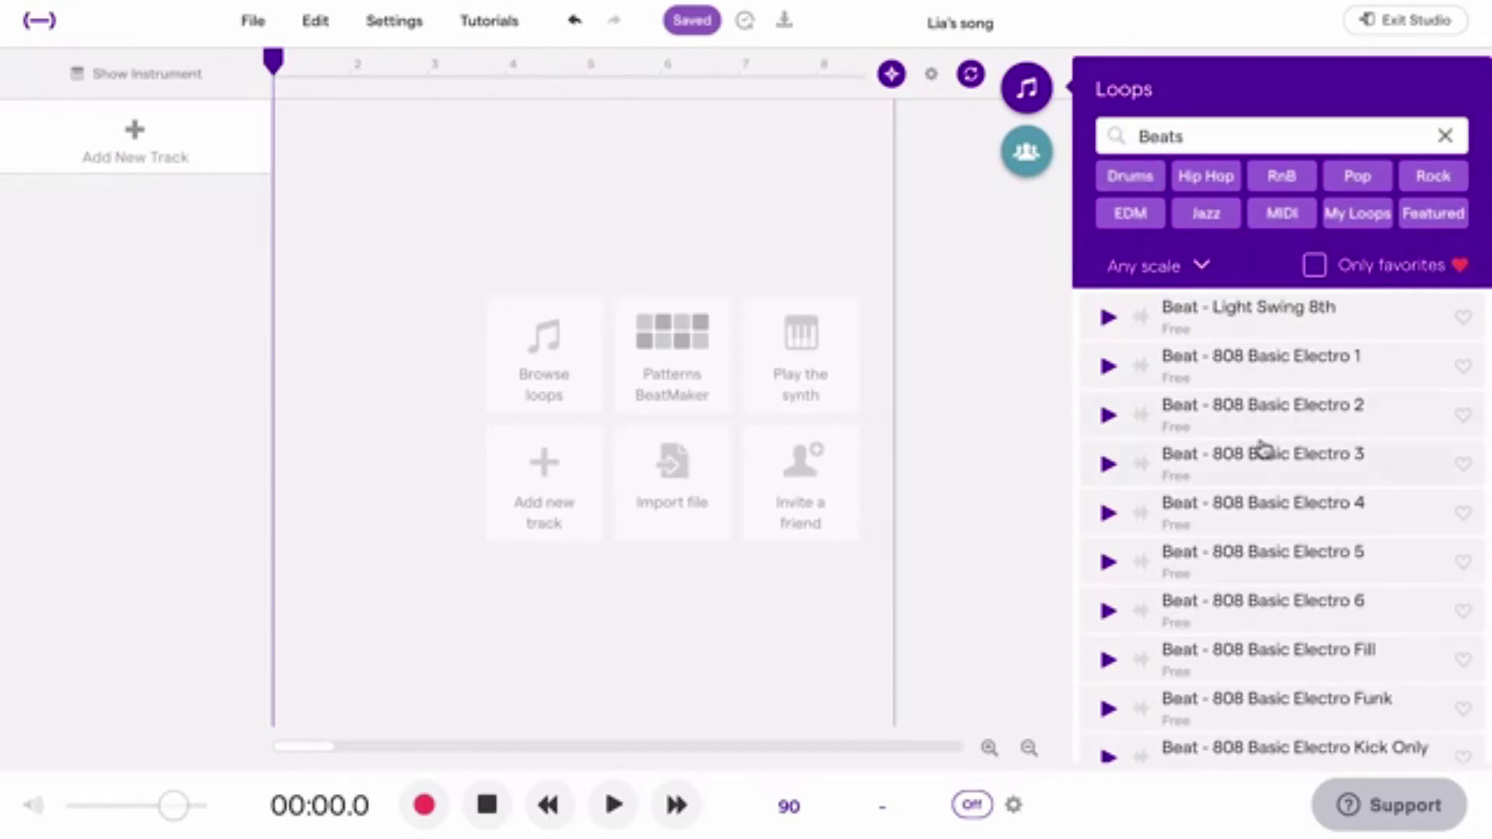
pyautogui.scroll(-2, 1263, 450)
pyautogui.scroll(2, 1259, 446)
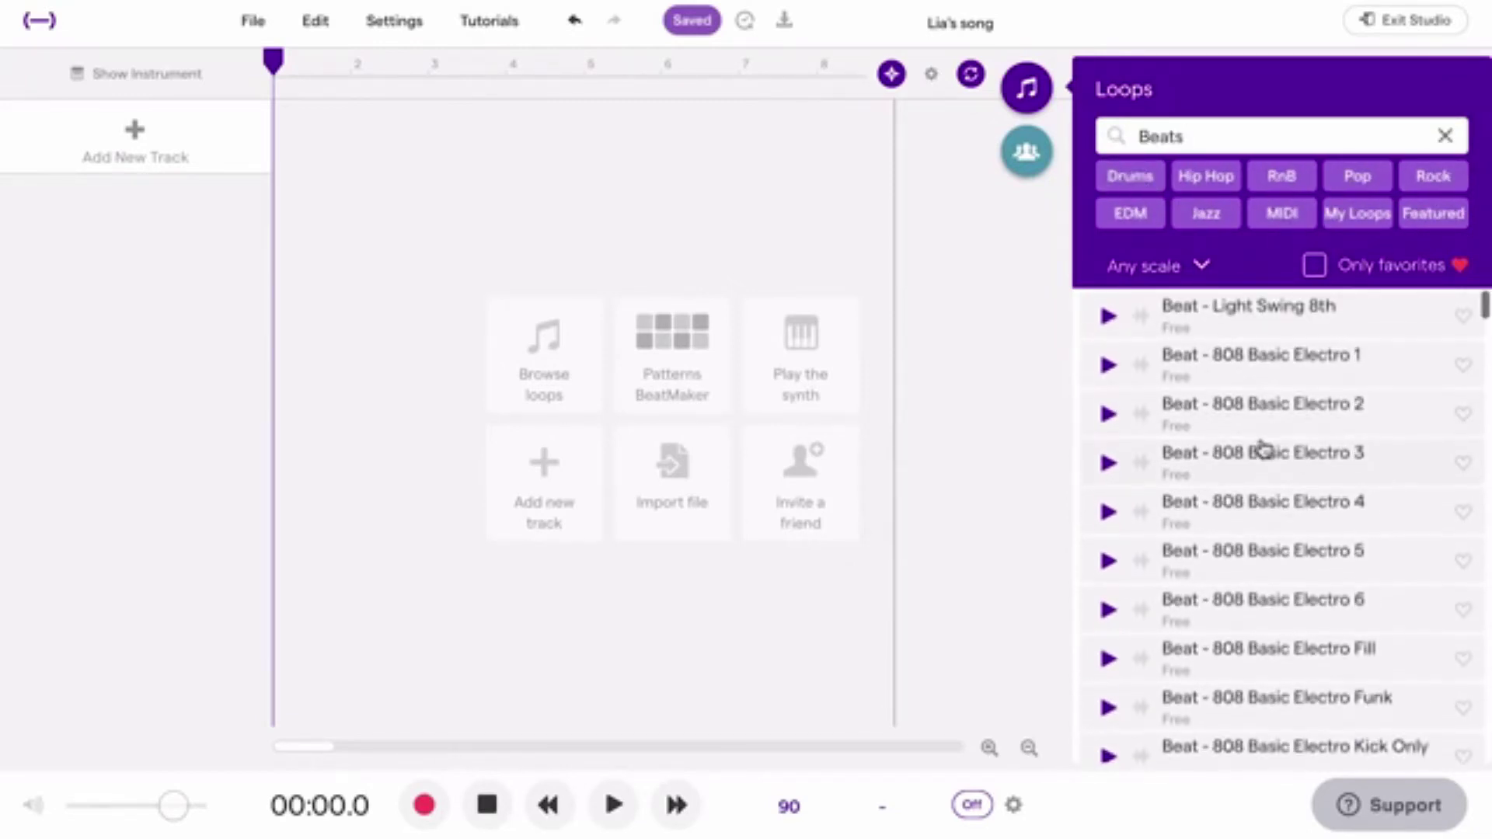
pyautogui.click(1290, 365)
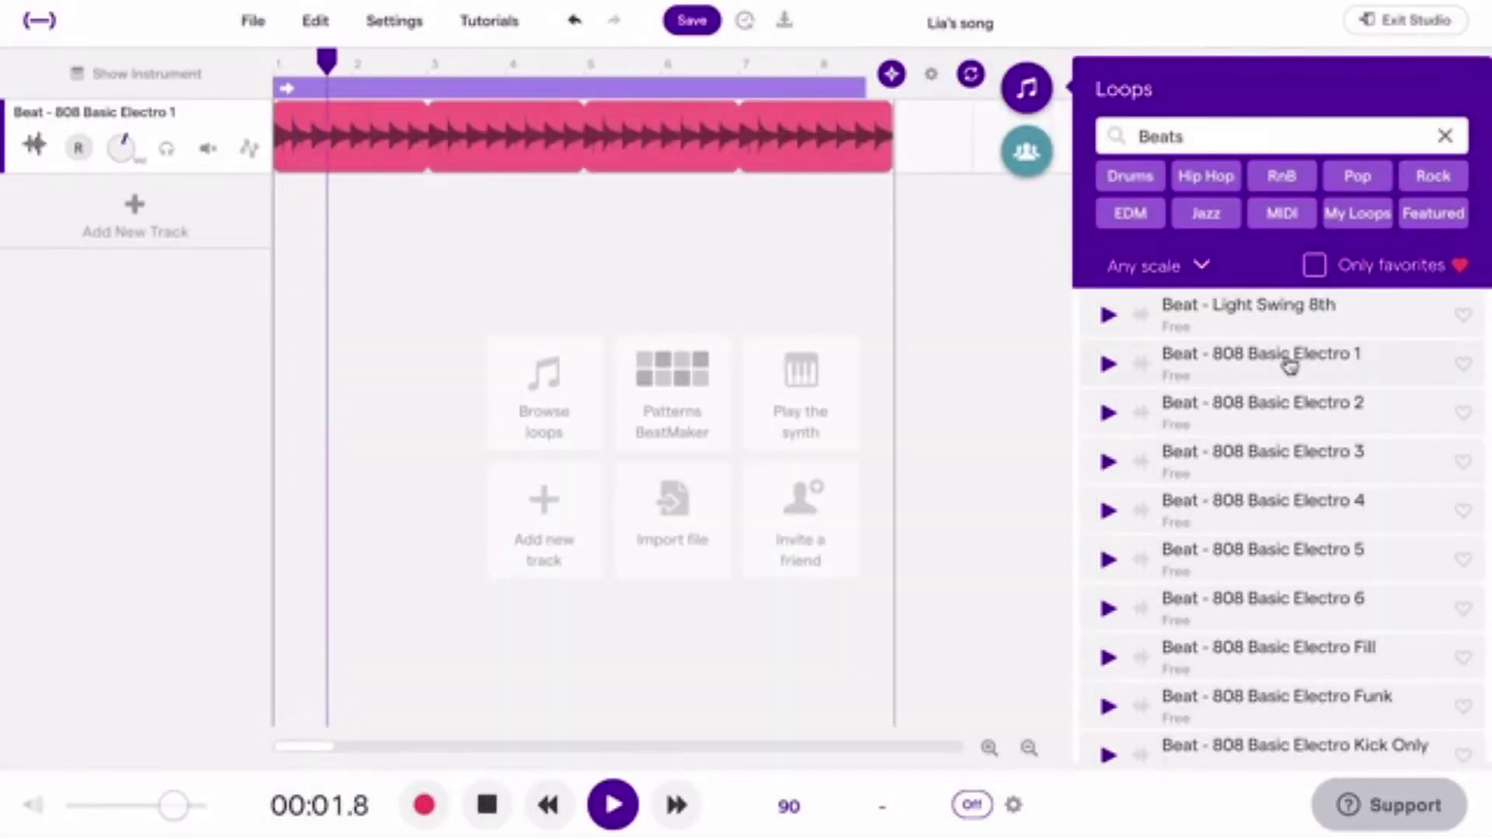
pyautogui.click(1463, 365)
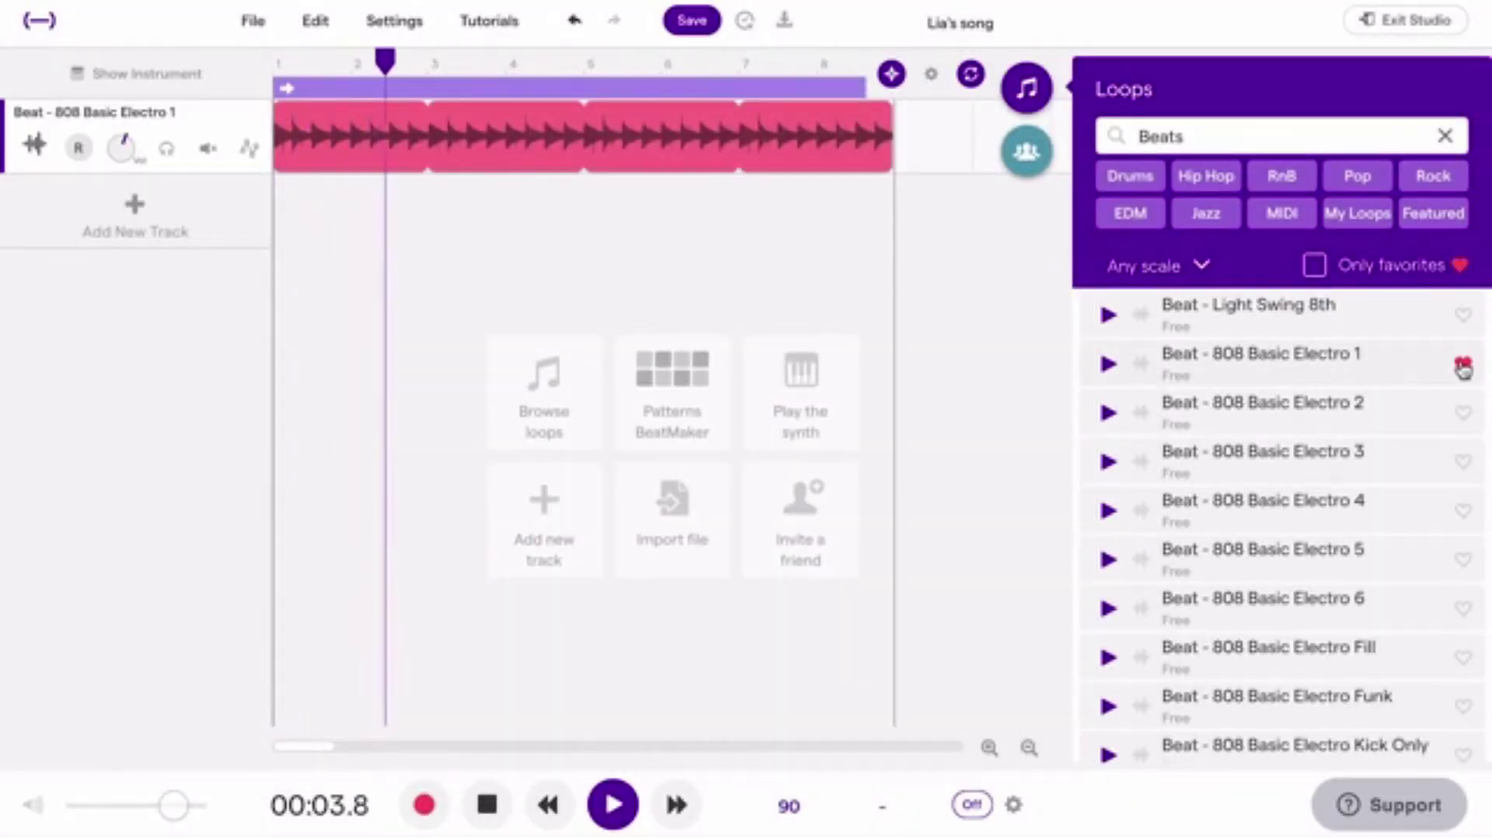
# - Show only favourites and add 909 Basic Electro 3, Bass - Dancing 3 and Synth - Cruisin Chords
pyautogui.click(1445, 136)
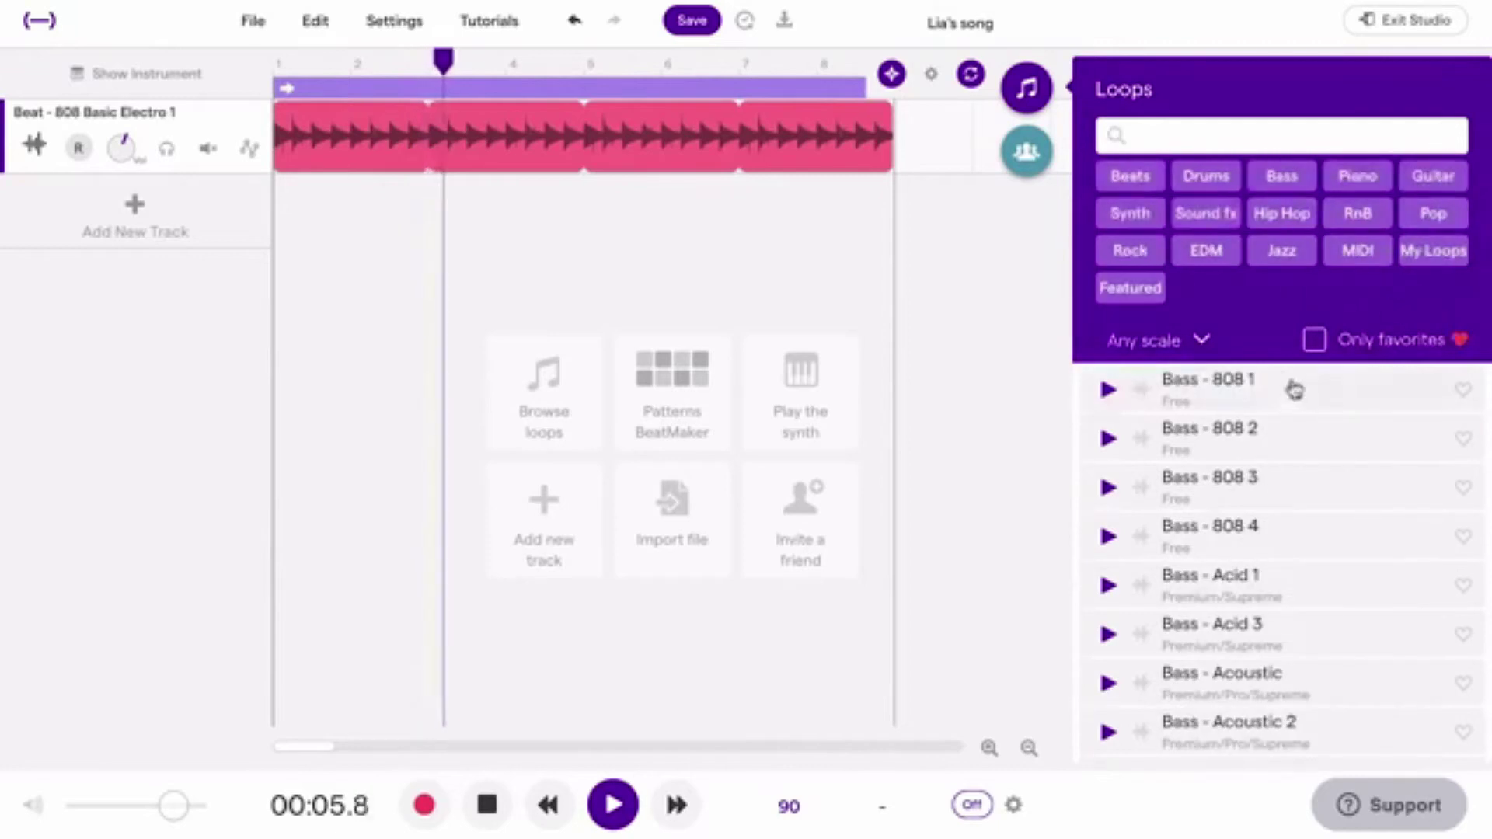
pyautogui.click(1315, 339)
pyautogui.click(1274, 489)
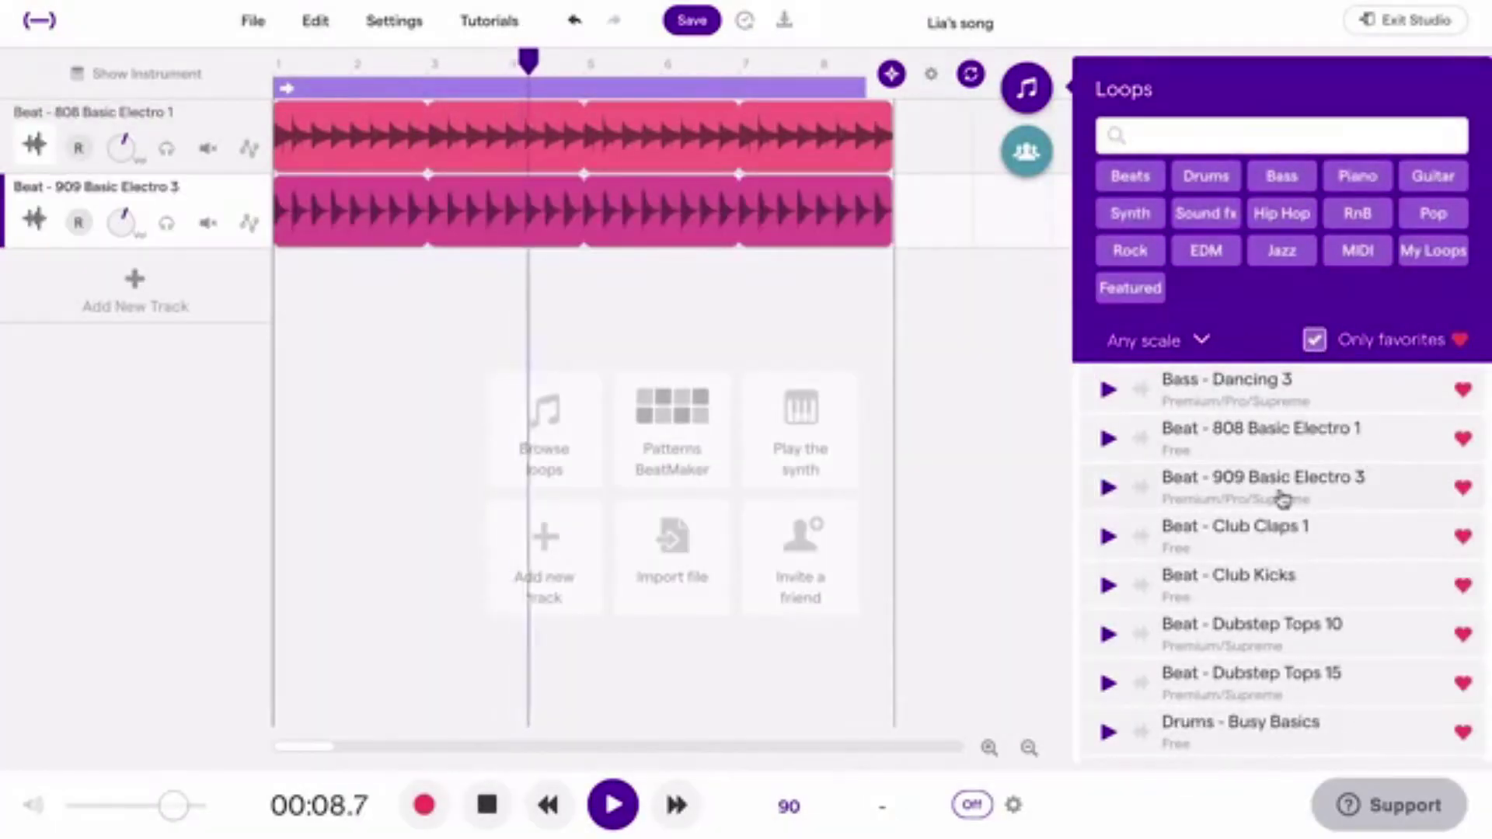
pyautogui.click(1276, 401)
pyautogui.scroll(-4, 1249, 623)
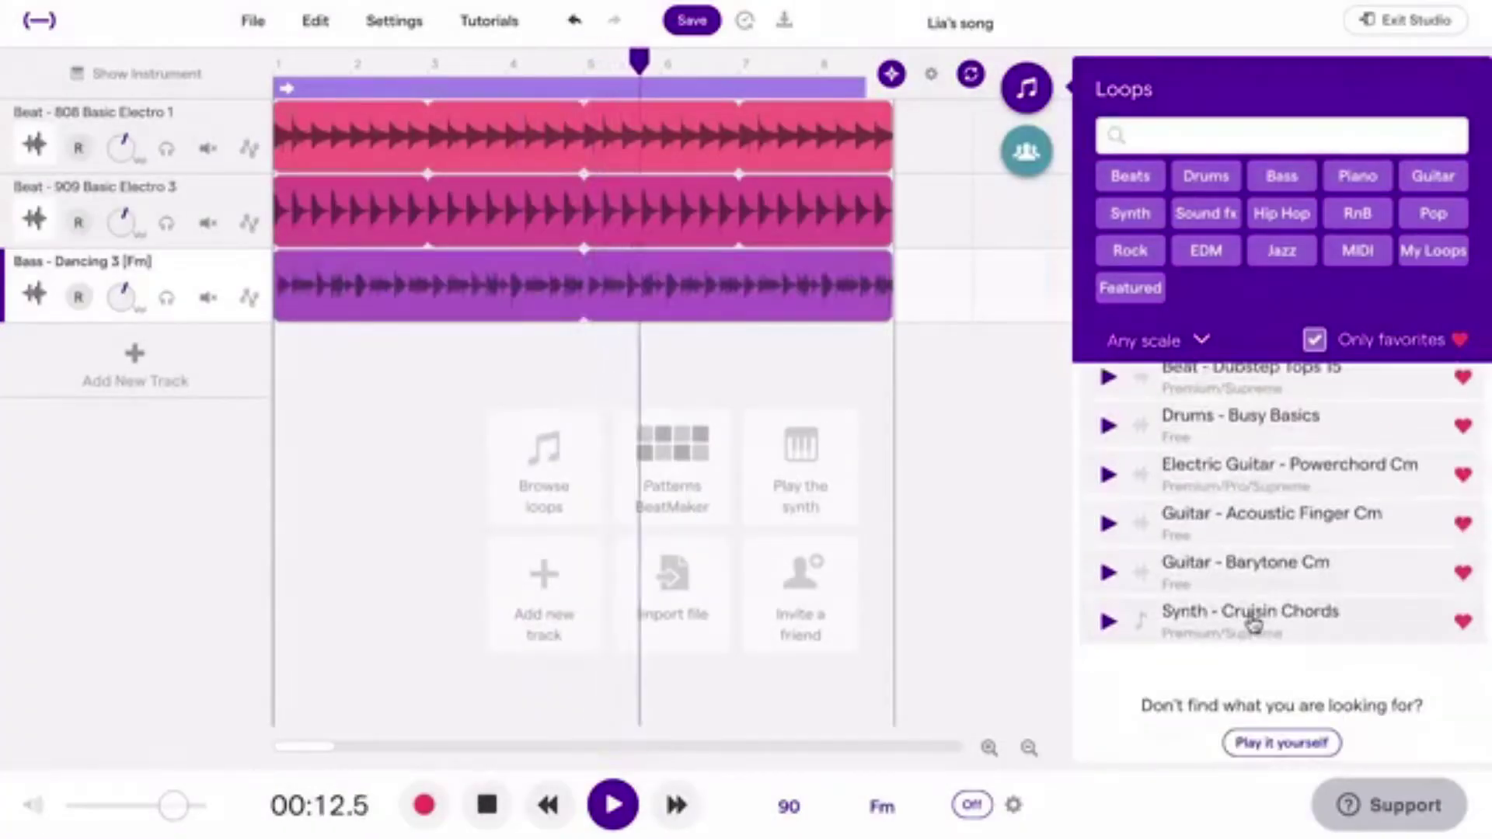
pyautogui.click(1253, 623)
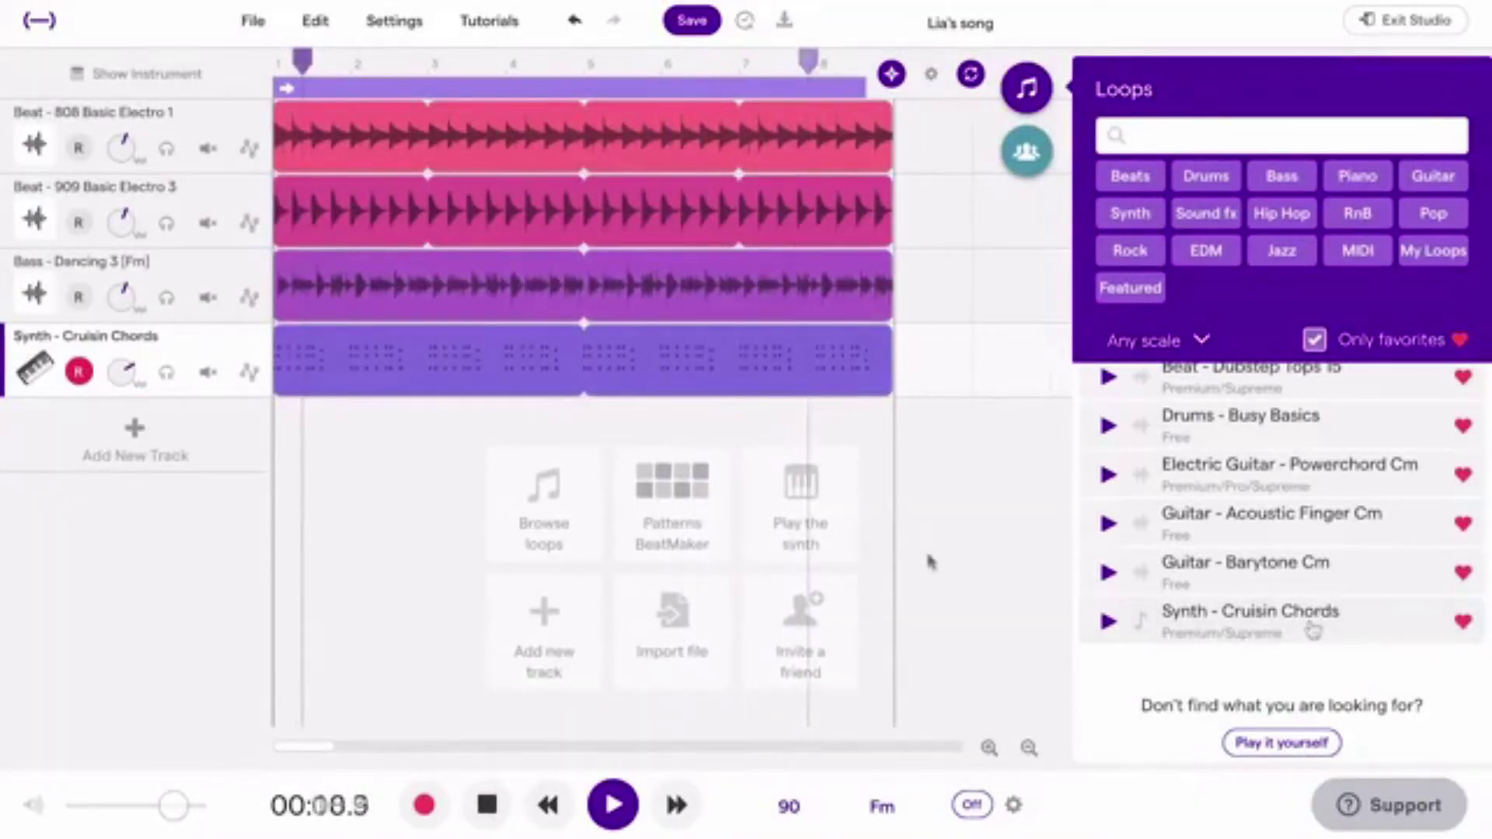
pyautogui.moveTo(707, 276)
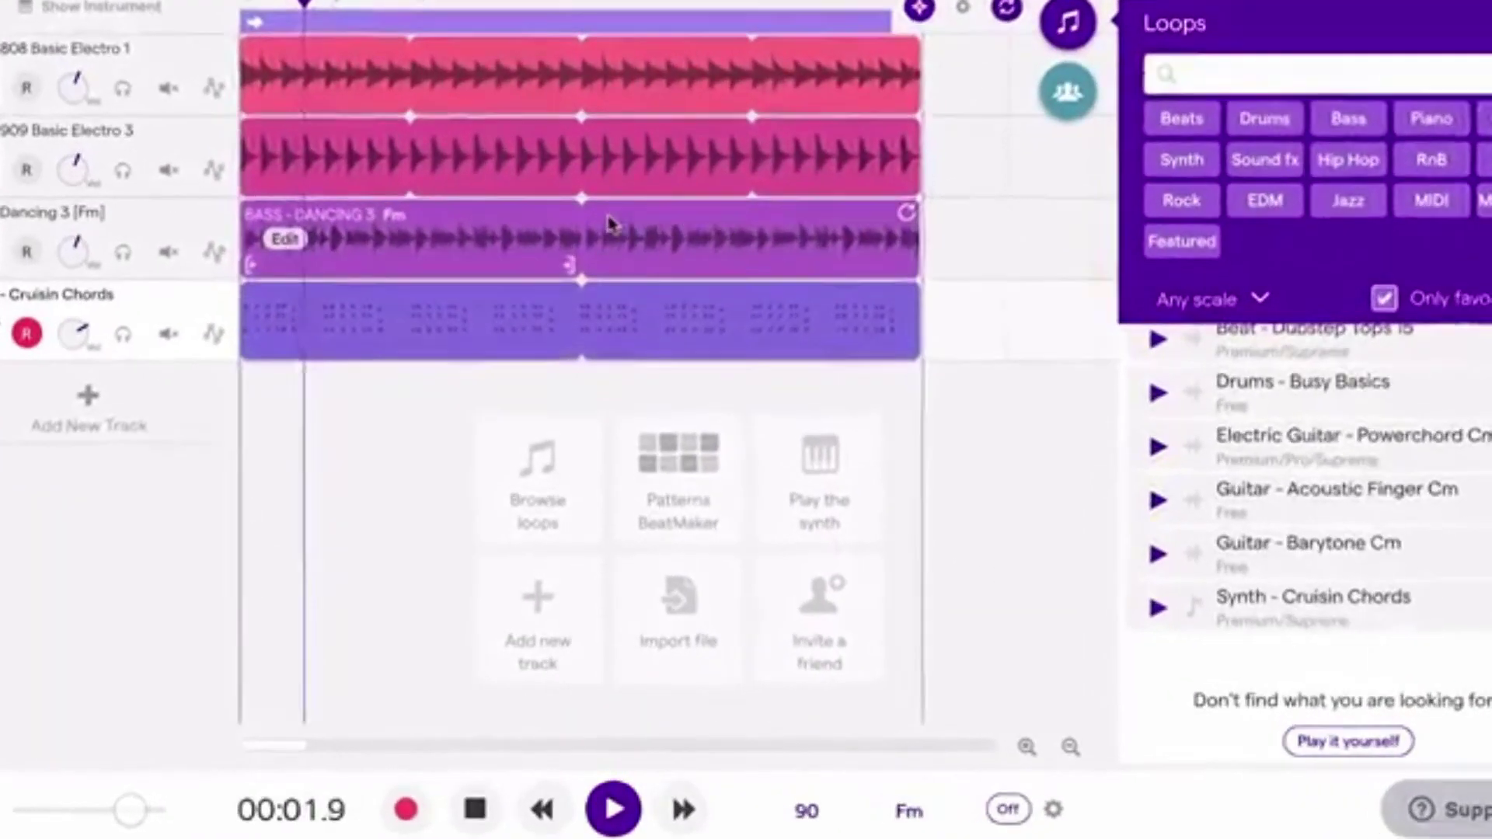
pyautogui.rightClick(281, 239)
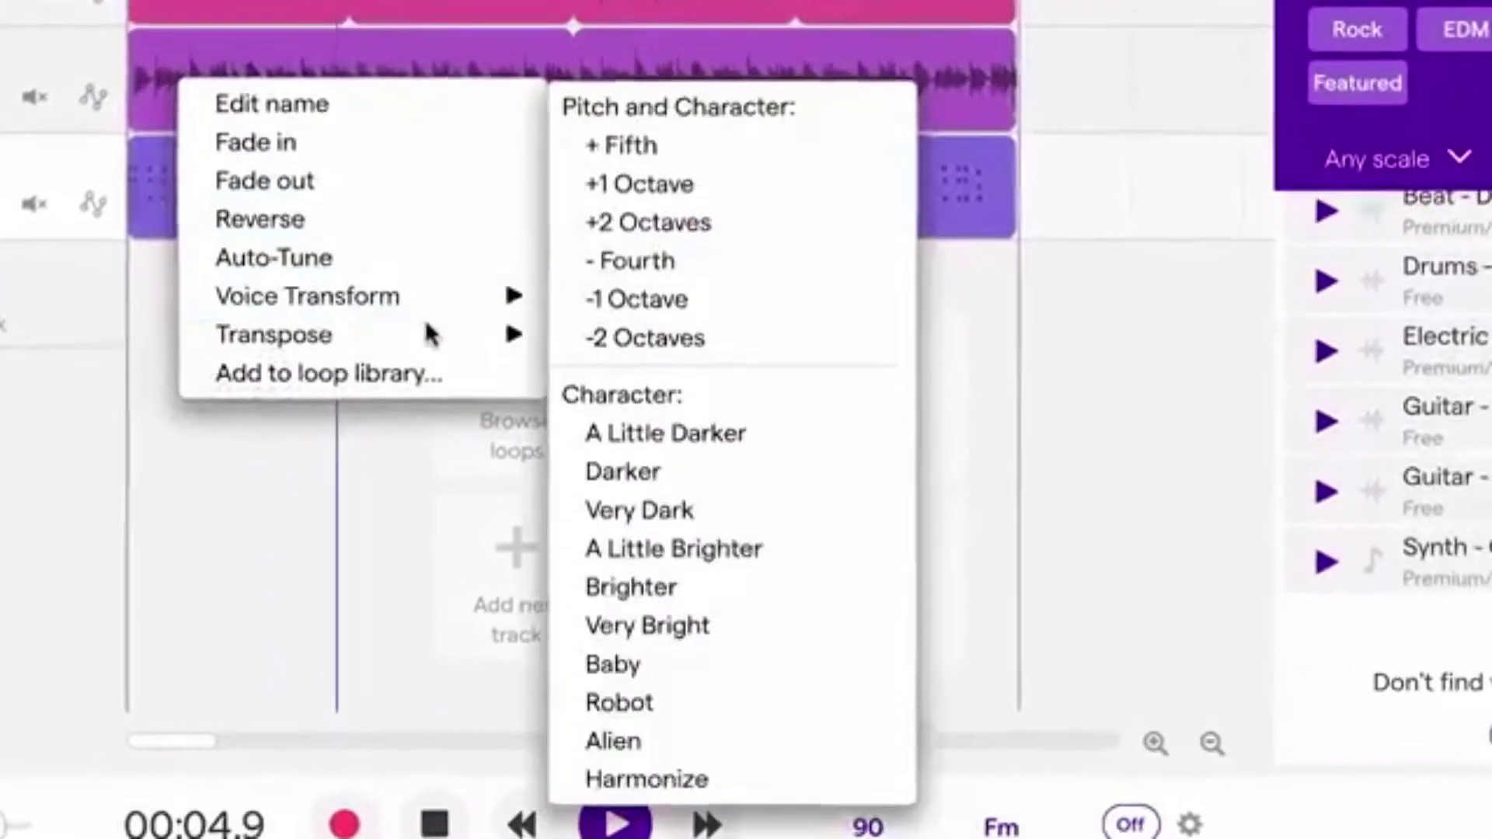
# - Dismiss the bass clip options and set the tempo to 100 BPM, stretching the loops to match
pyautogui.moveTo(456, 367)
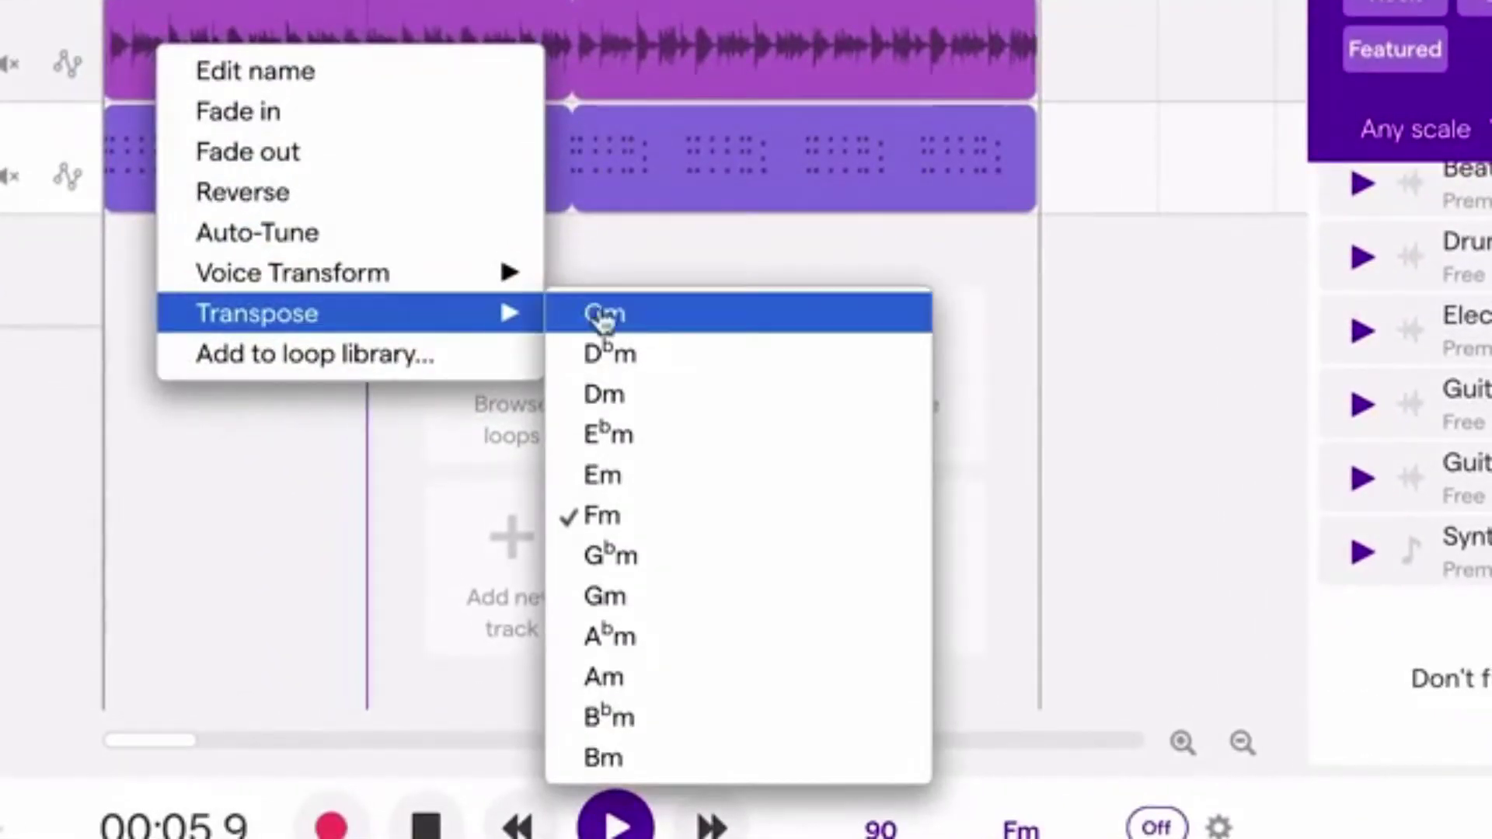
pyautogui.click(604, 314)
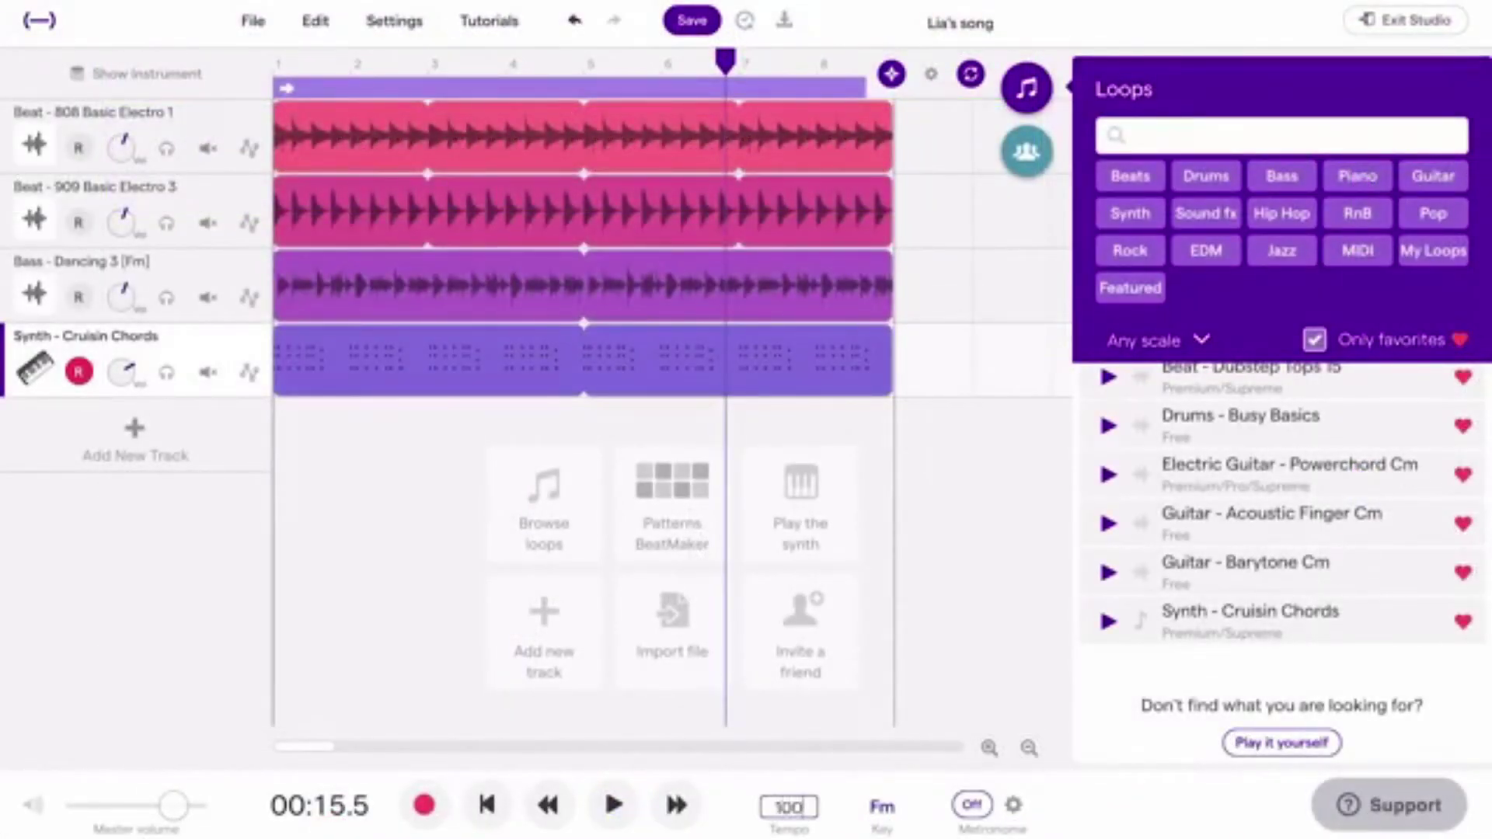
pyautogui.write('90')
pyautogui.press('Return')
pyautogui.click(889, 501)
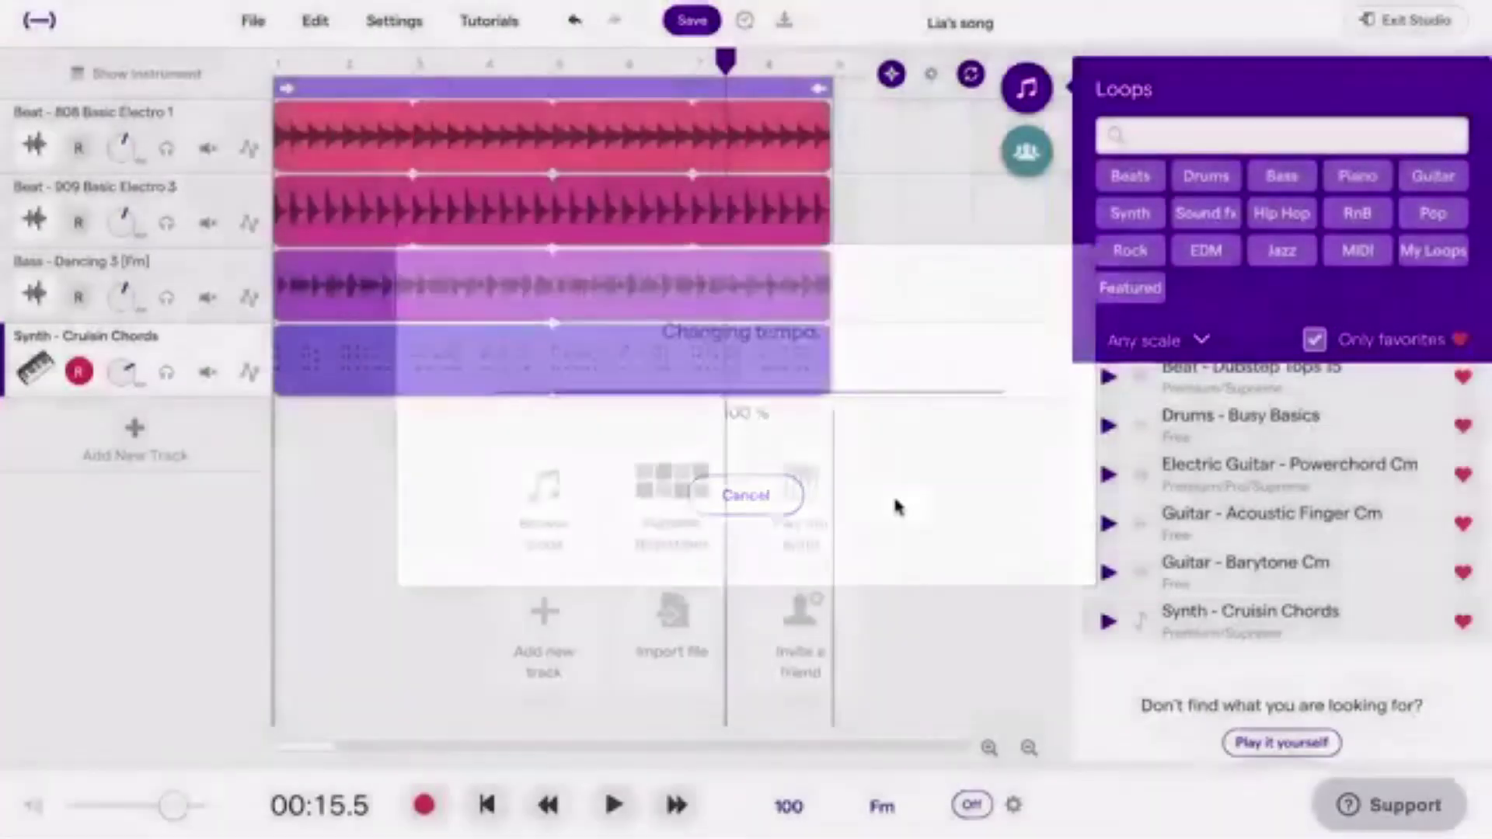
# - Change the song key to E♭ minor and adjust the loops' audio to it
pyautogui.click(882, 808)
pyautogui.click(883, 562)
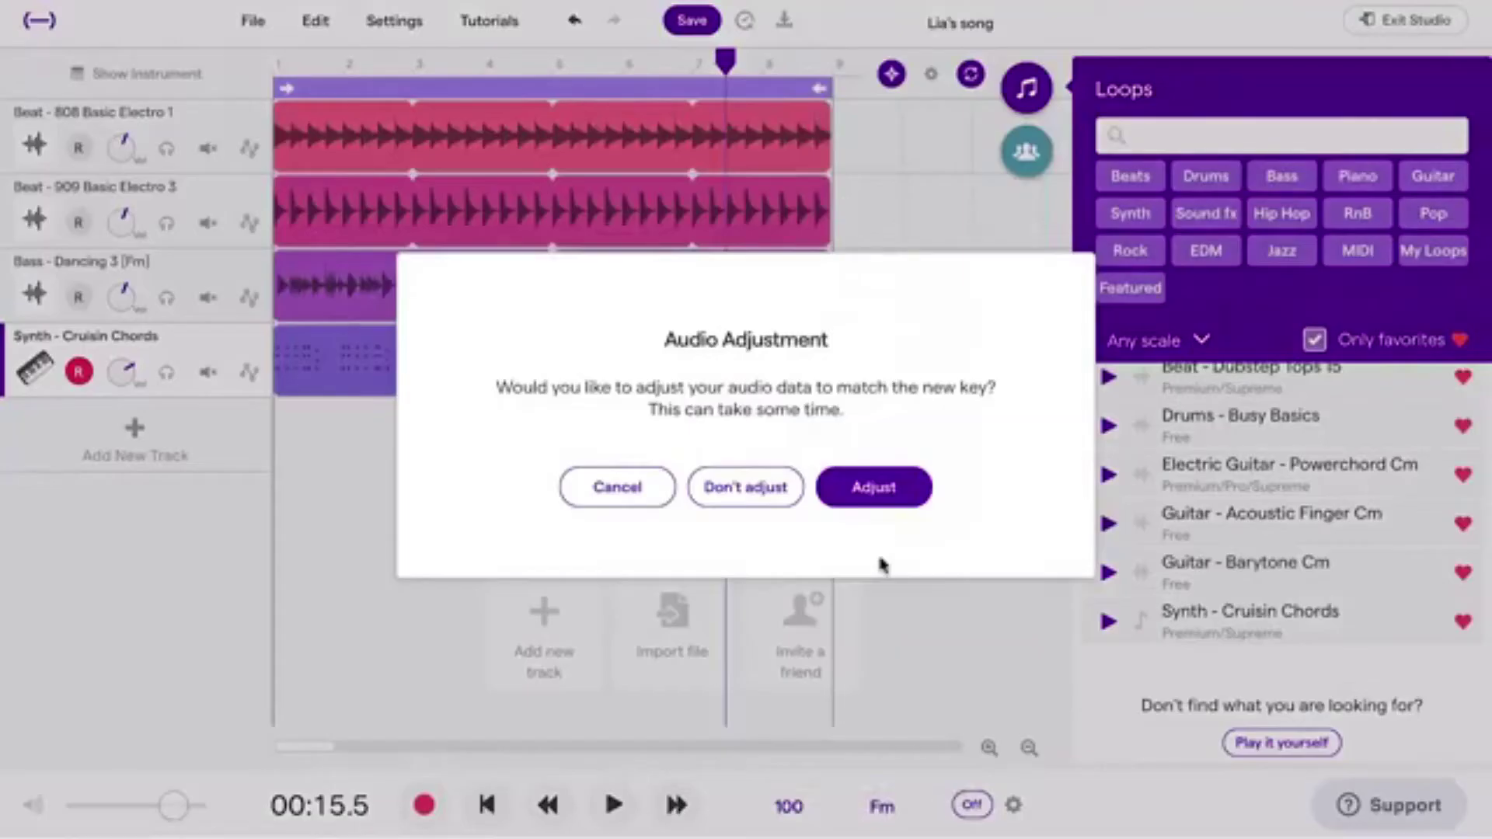
pyautogui.click(878, 497)
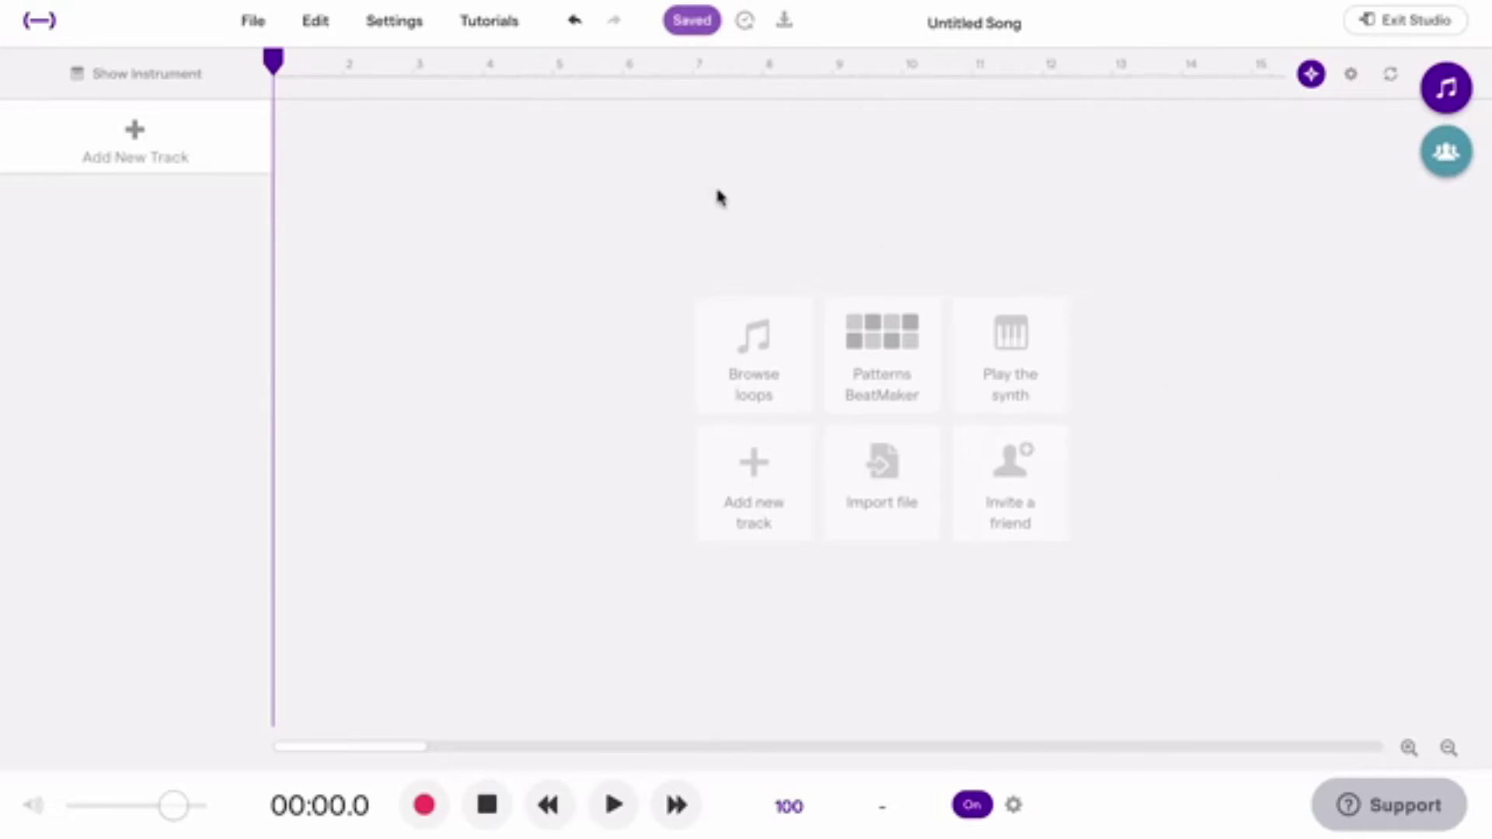
# - Confirm LPK25 as the MIDI device in MIDI settings, then start adding a new track
pyautogui.click(423, 24)
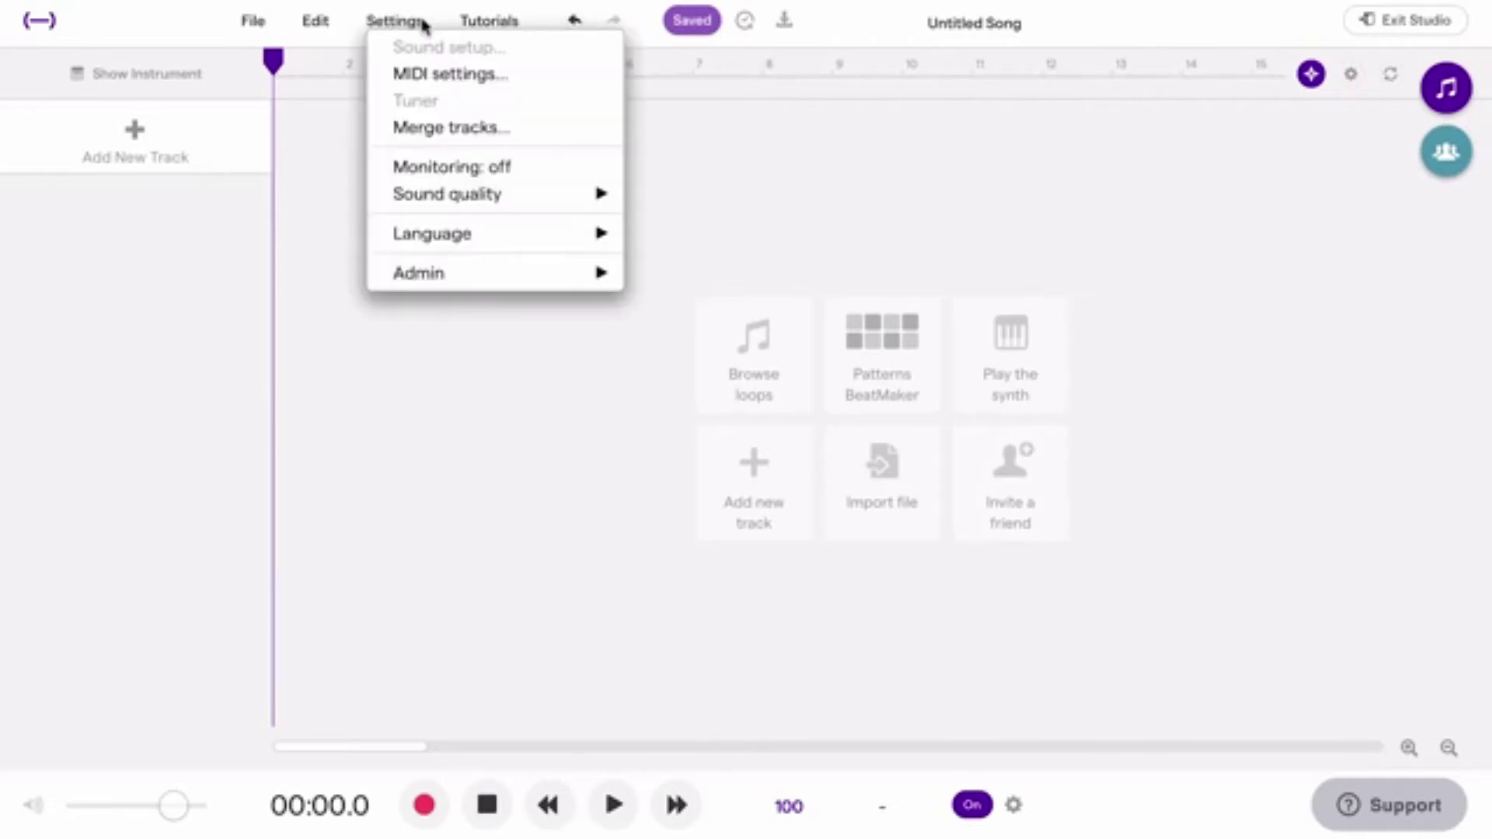
pyautogui.click(452, 74)
pyautogui.click(794, 531)
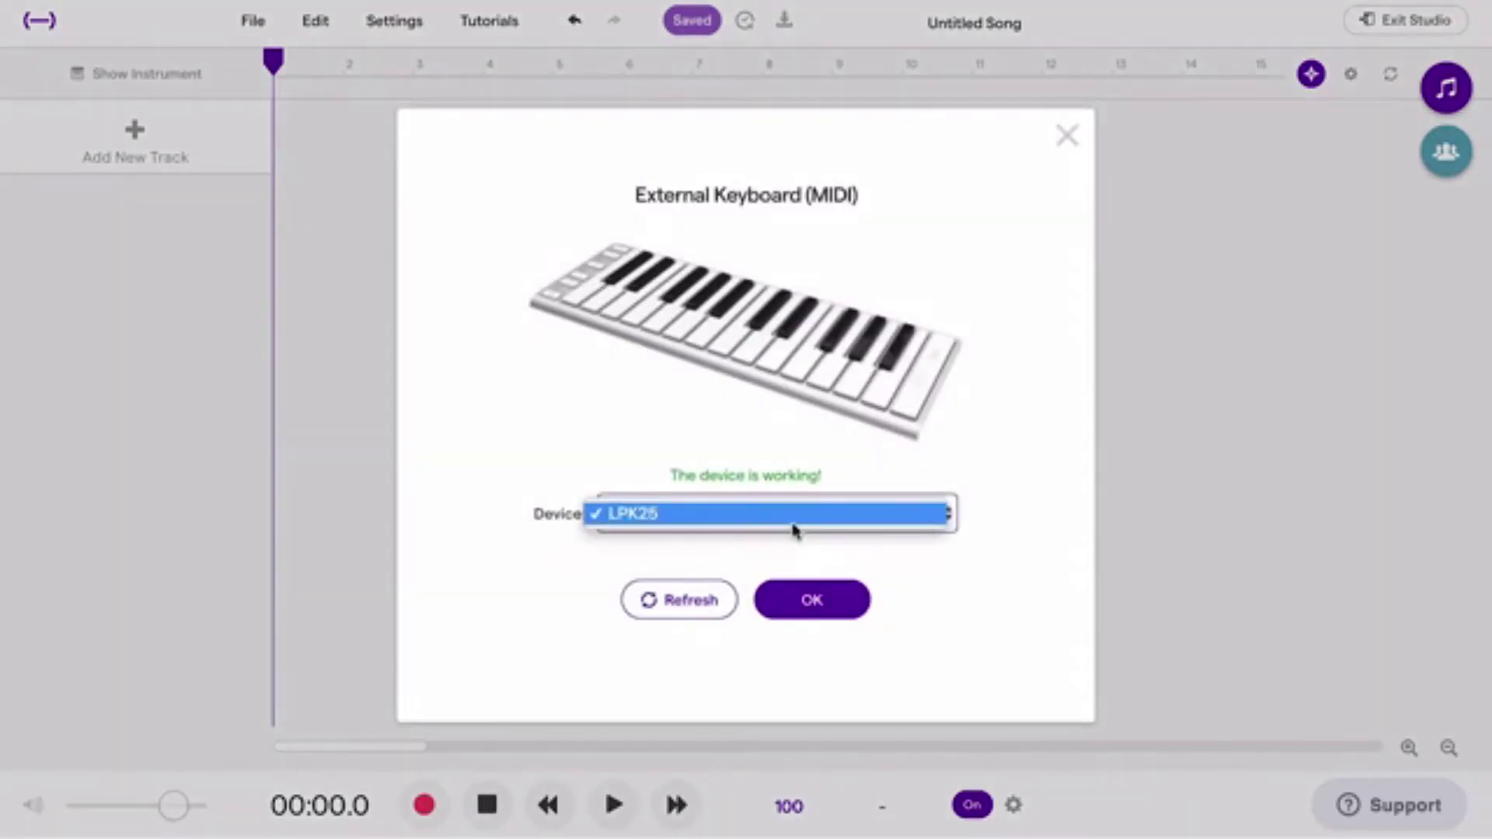
pyautogui.click(793, 527)
pyautogui.click(810, 610)
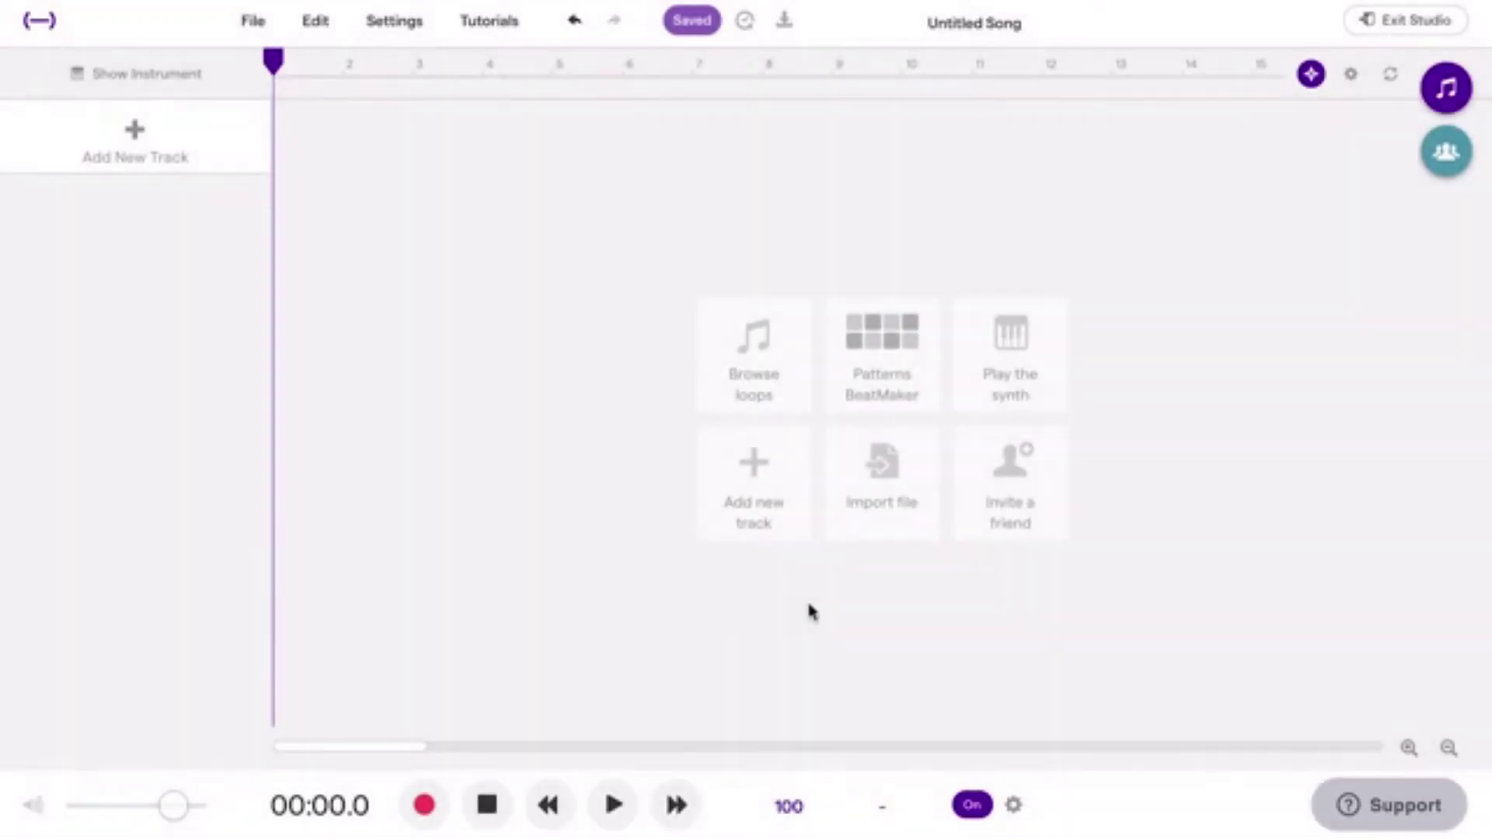
pyautogui.click(162, 144)
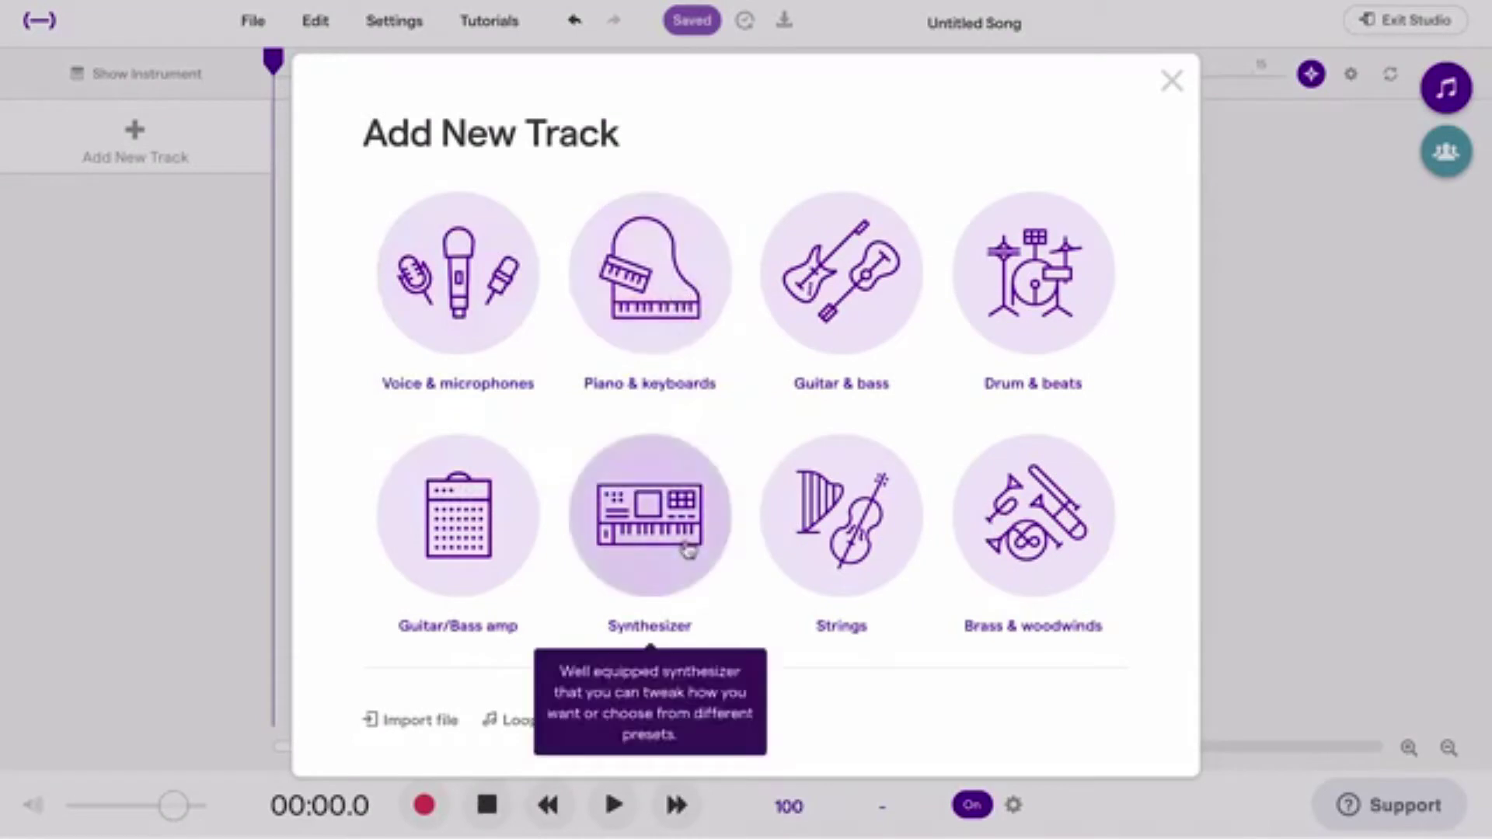
# - Add a Piano & keyboards track, browsing the presets but keeping Grand Piano
pyautogui.click(683, 330)
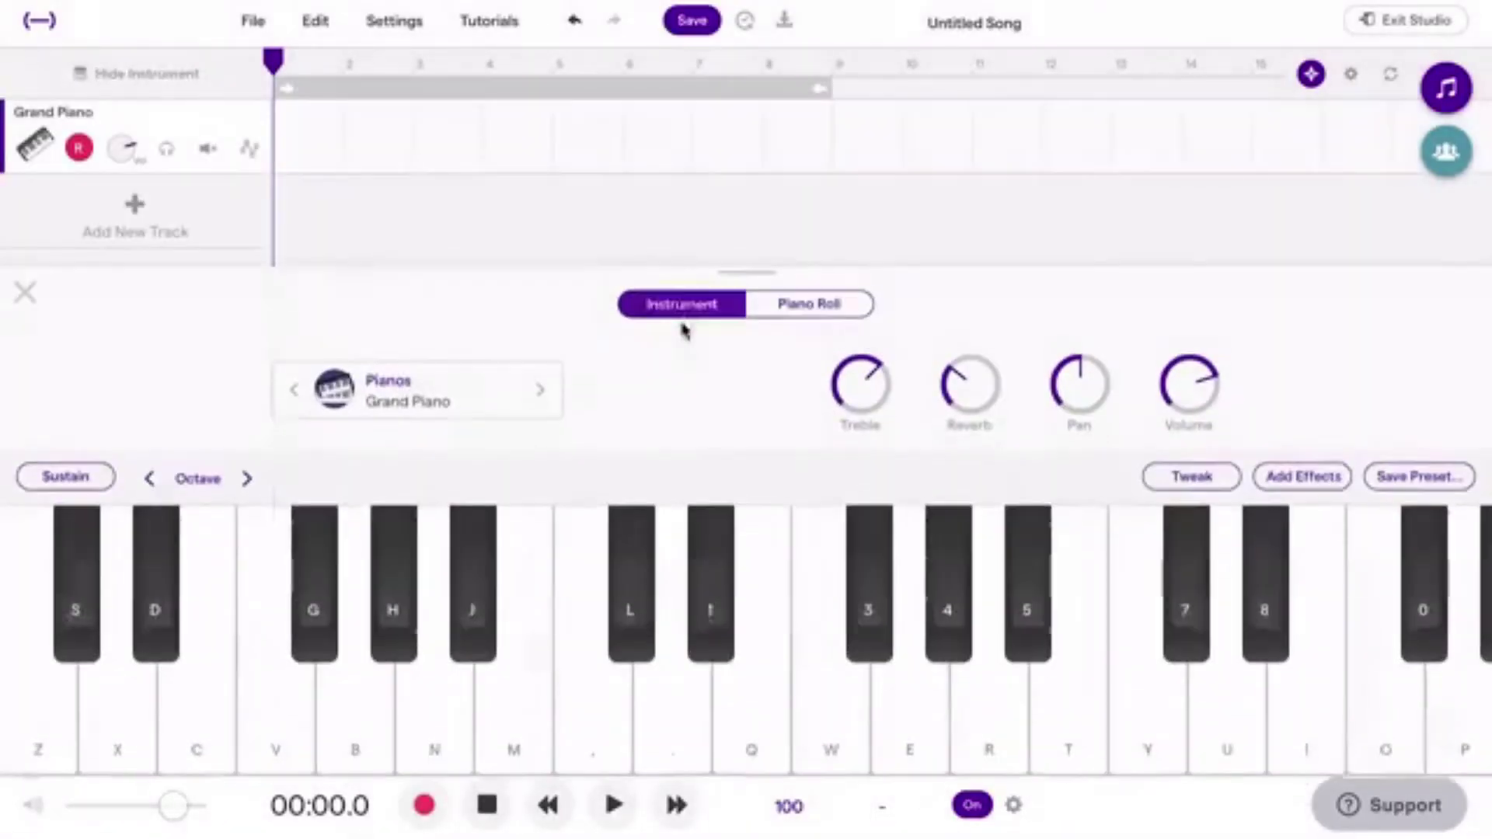
pyautogui.click(433, 385)
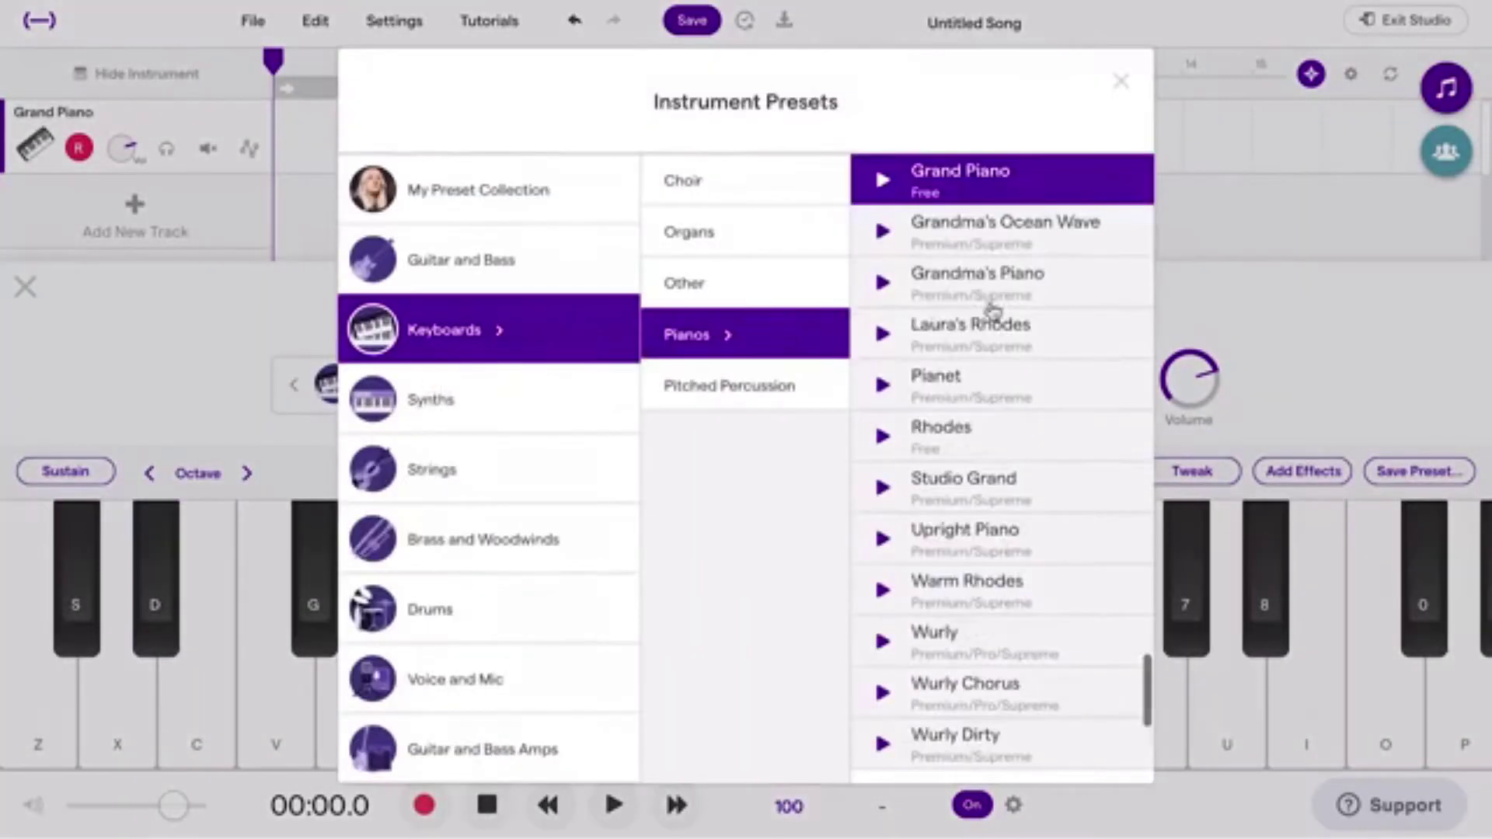
pyautogui.scroll(3, 1010, 313)
pyautogui.scroll(-4, 1010, 314)
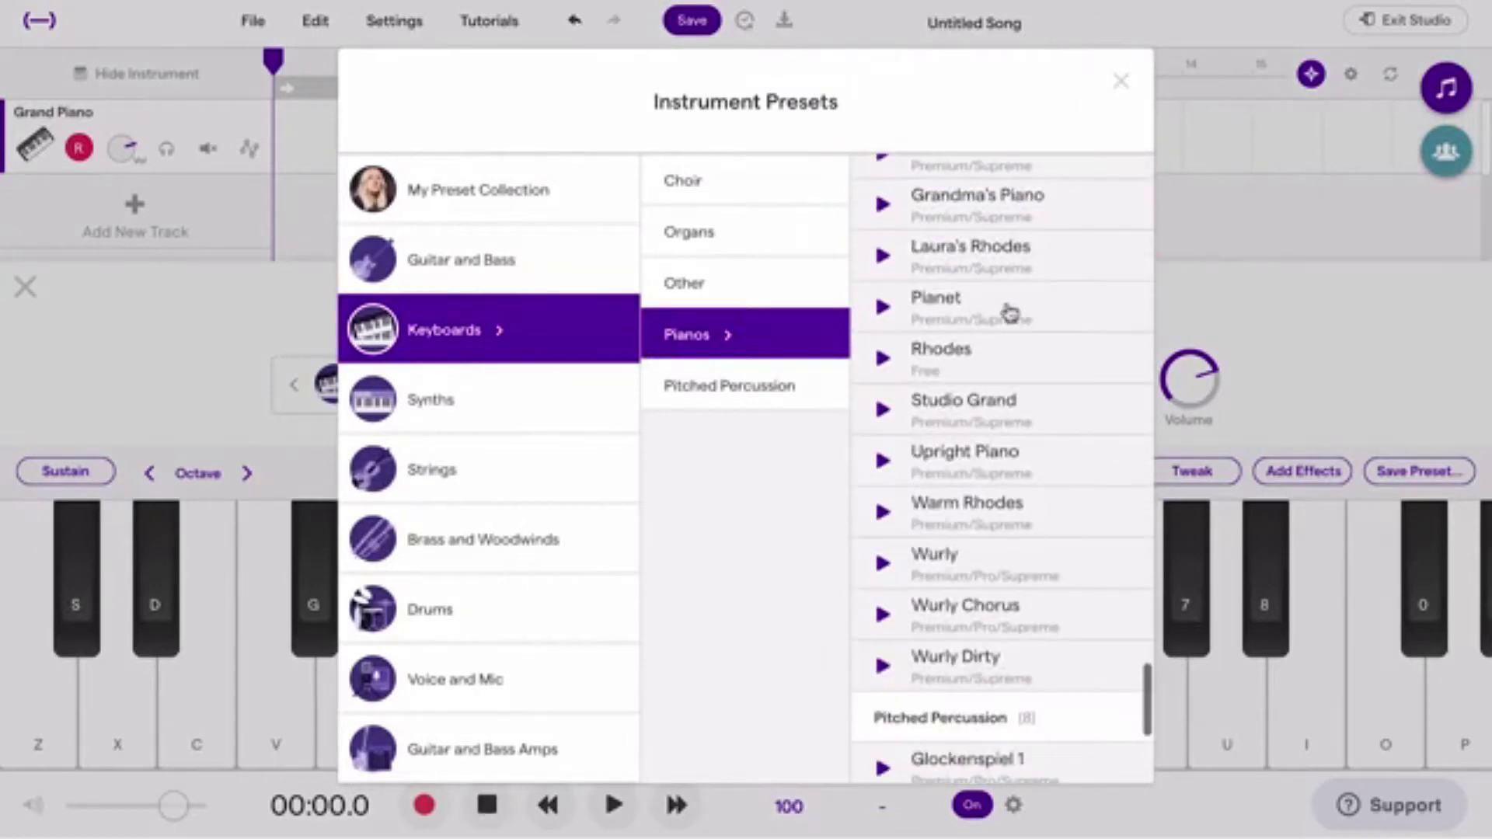
pyautogui.click(1119, 82)
# - Record a short Z-X-C note part on Grand Piano and view the clip in the piano roll
pyautogui.click(432, 808)
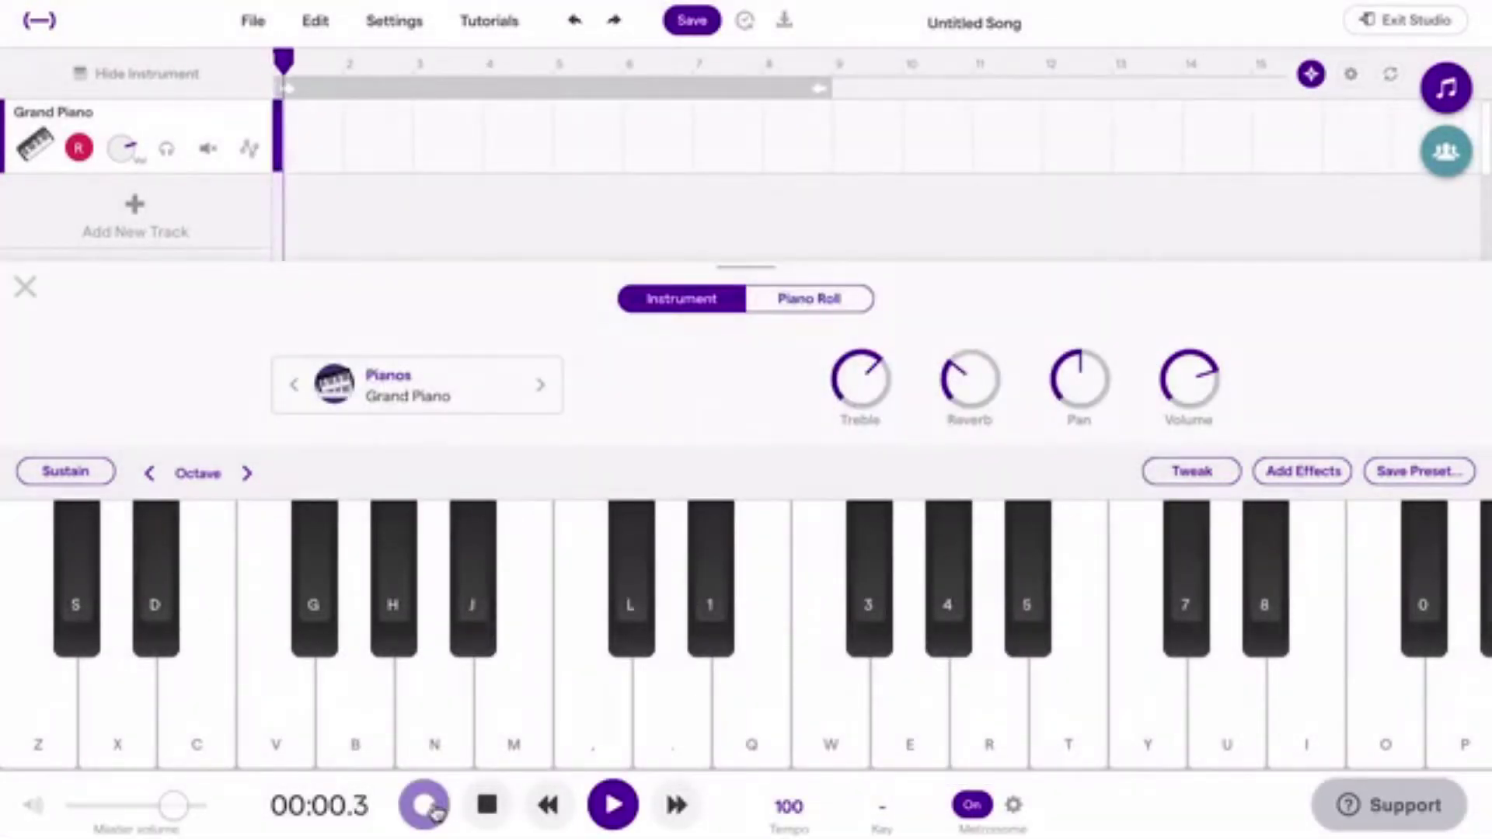
pyautogui.press('z')
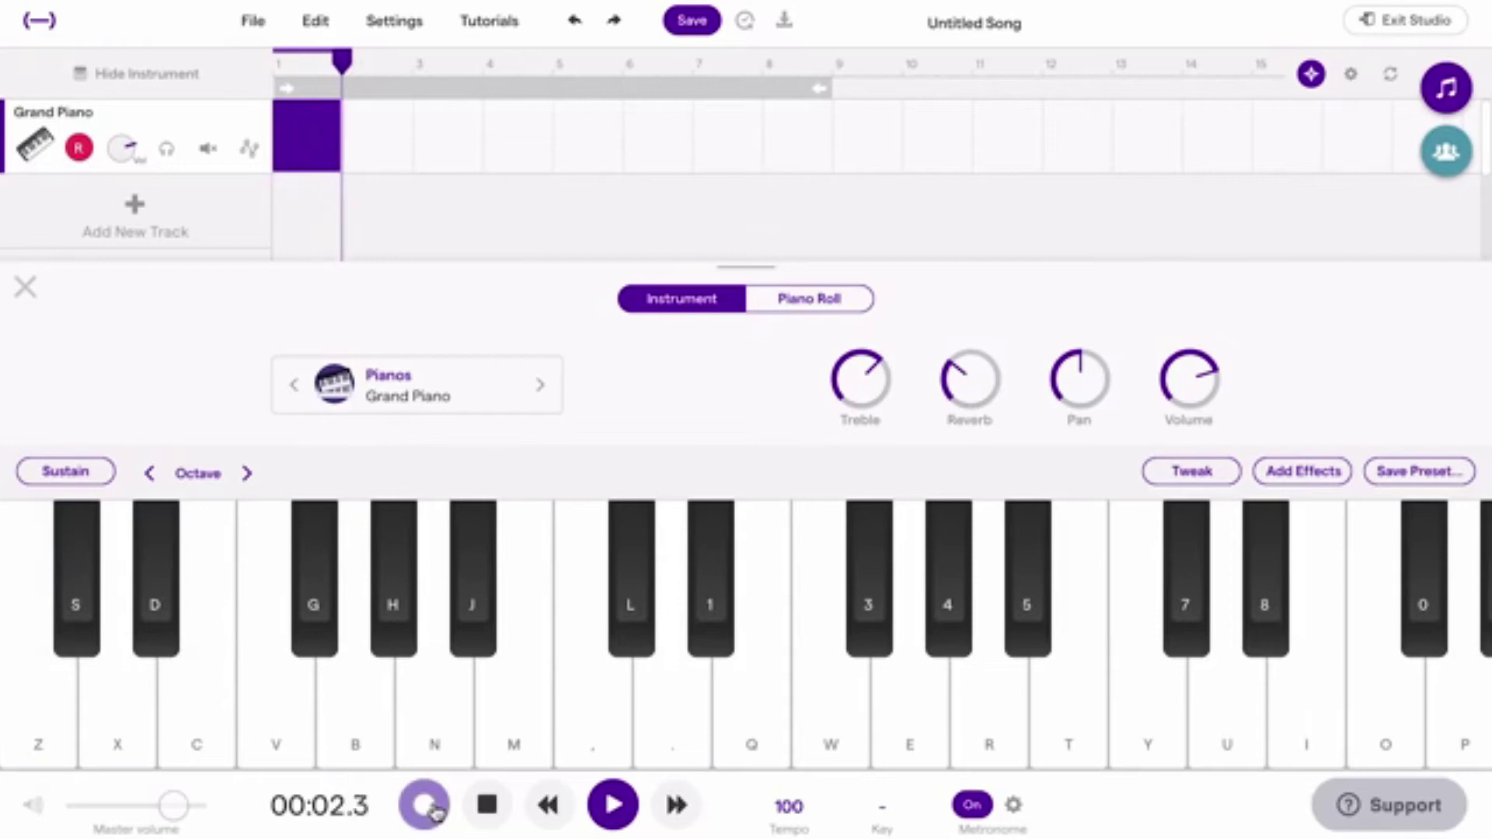
pyautogui.press('z')
pyautogui.press('x')
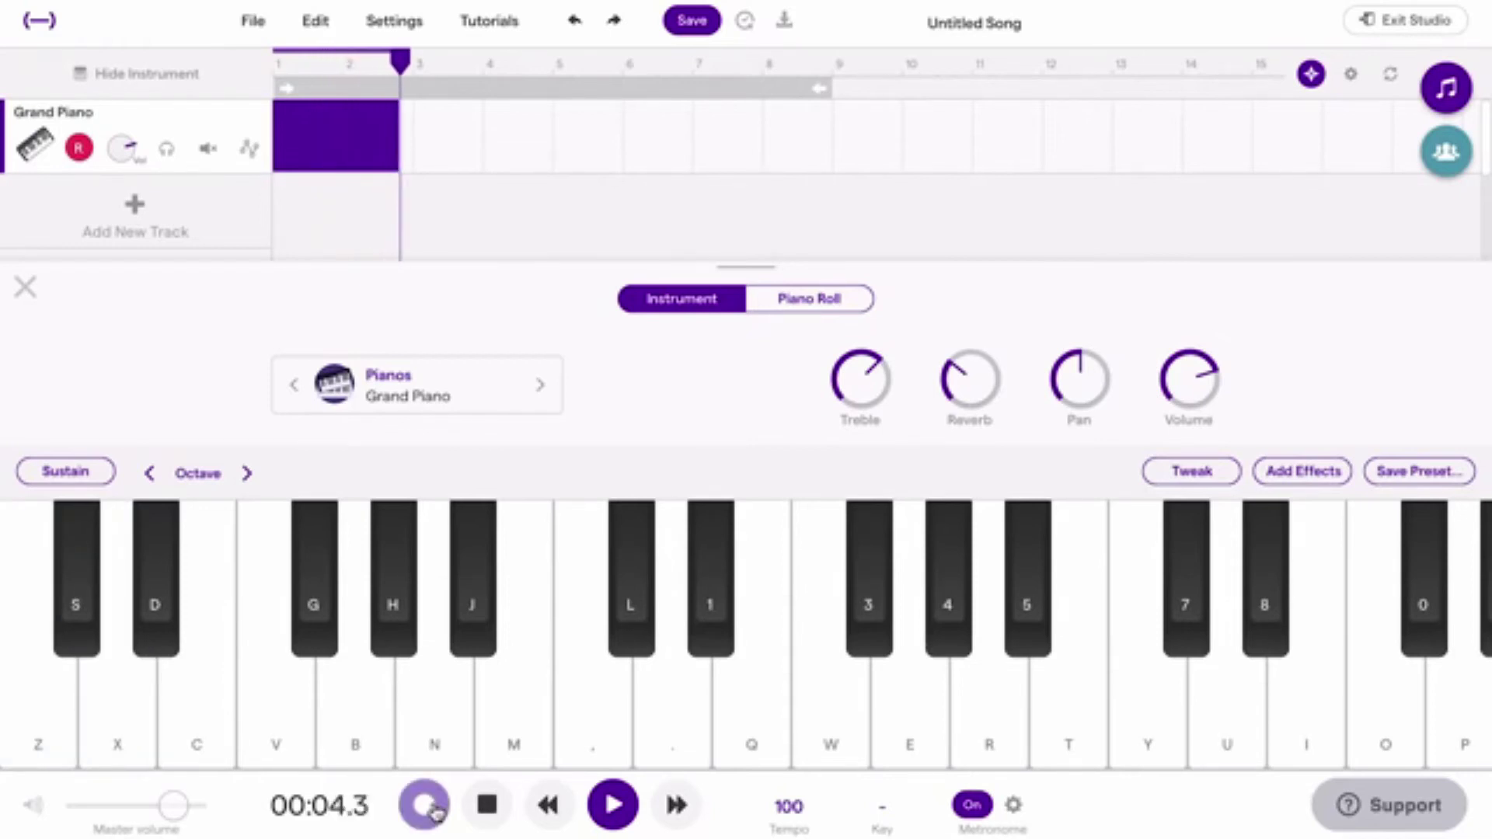
pyautogui.press('x')
pyautogui.press('c')
pyautogui.press('z')
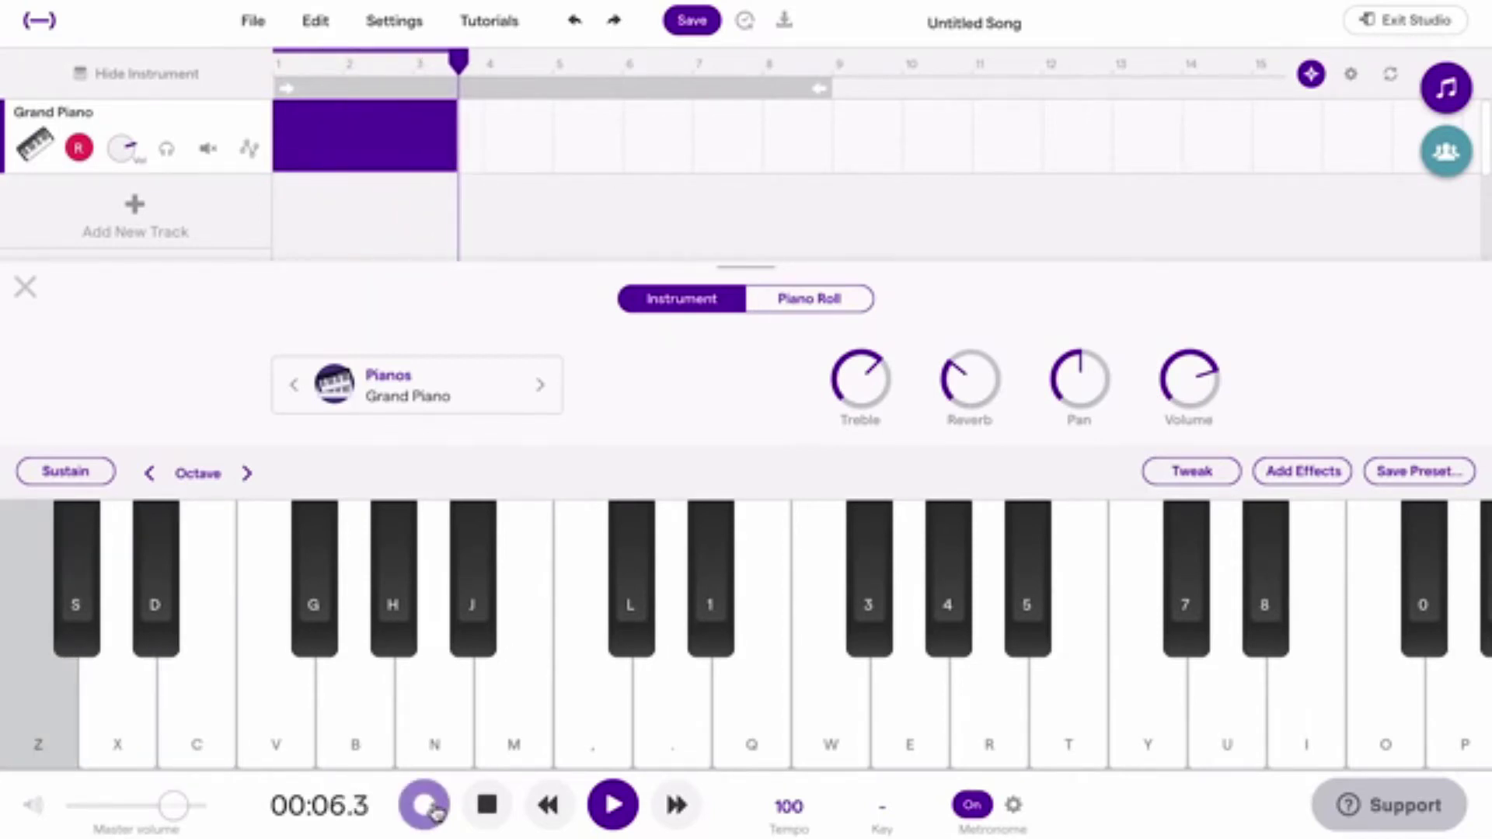
pyautogui.click(436, 811)
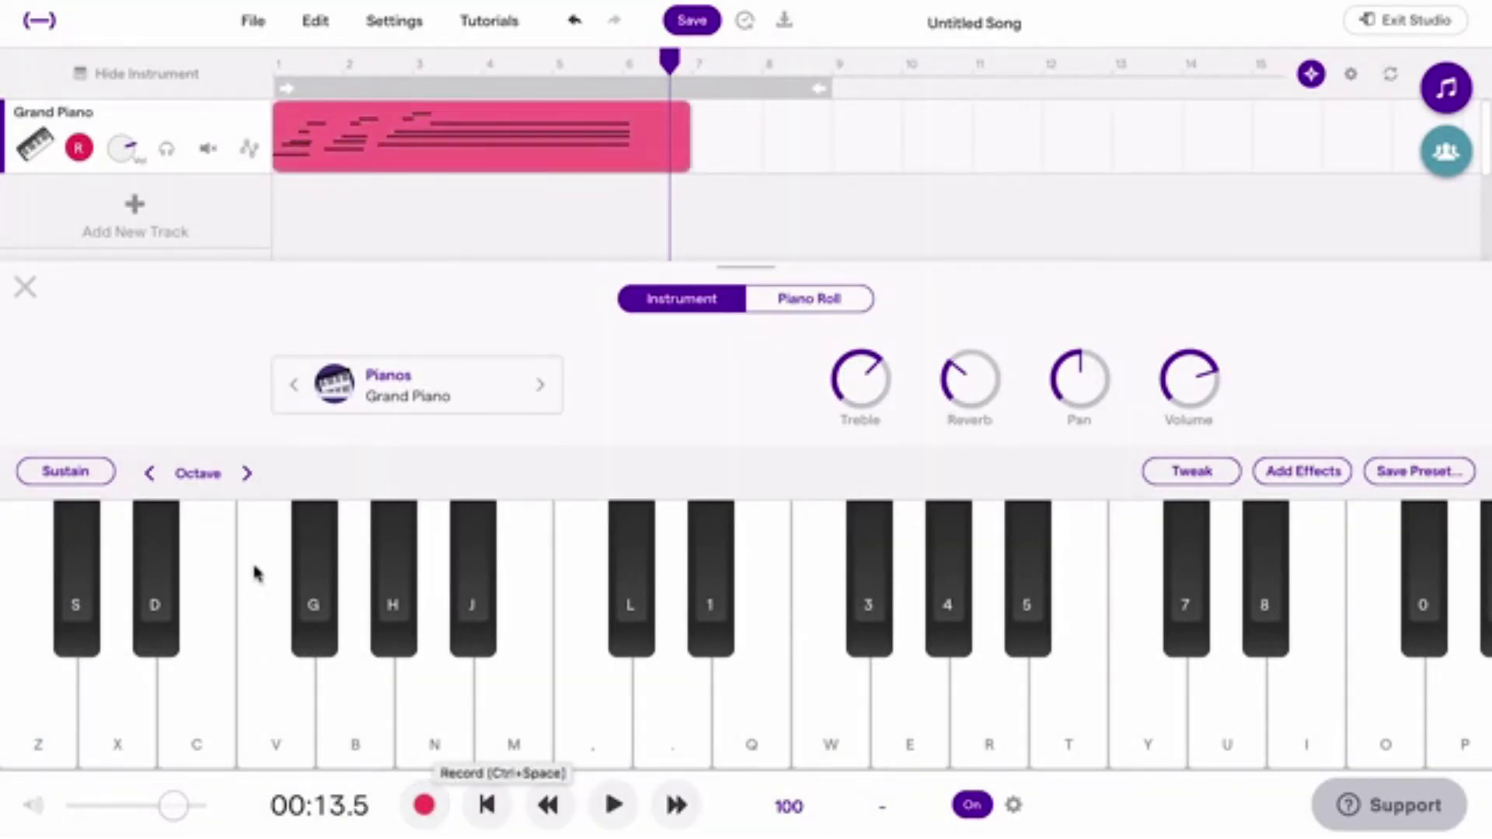
pyautogui.click(430, 117)
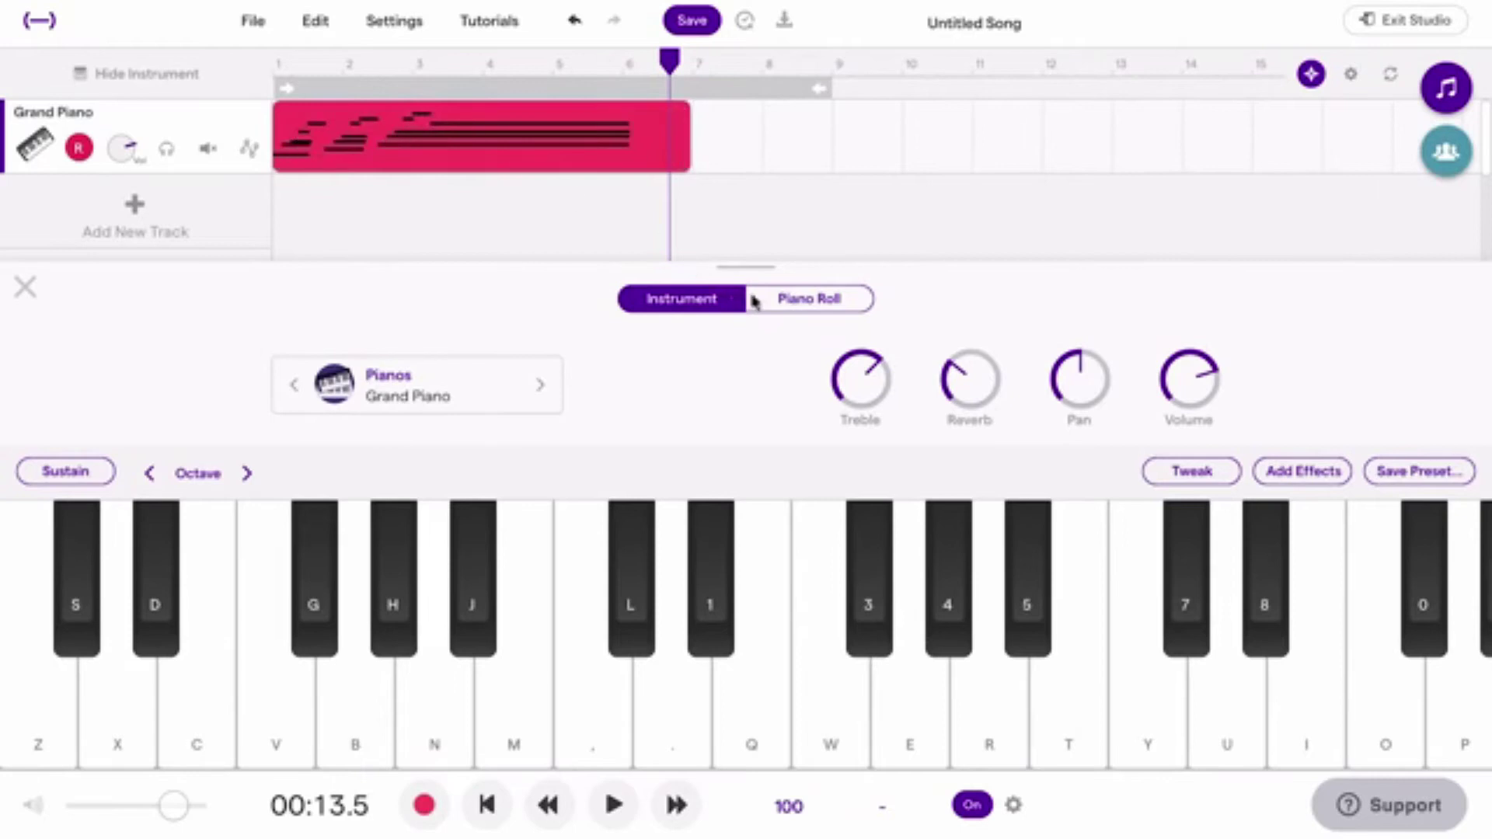
pyautogui.click(830, 308)
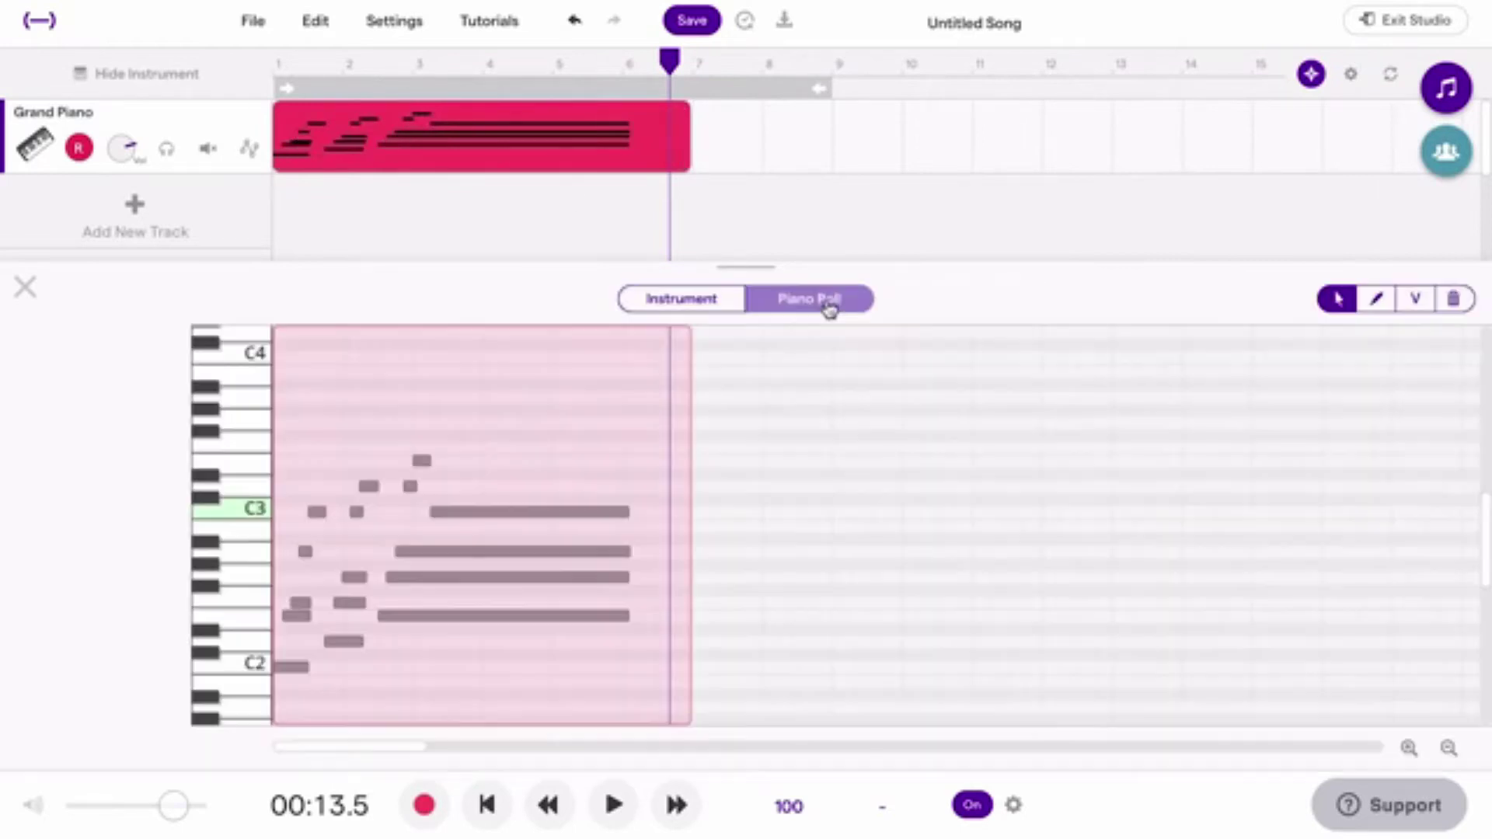
# - Select all the recorded piano notes, quantize them to 1/16 and play from the start
pyautogui.moveTo(684, 673); pyautogui.dragTo(234, 424)
pyautogui.rightClick(593, 519)
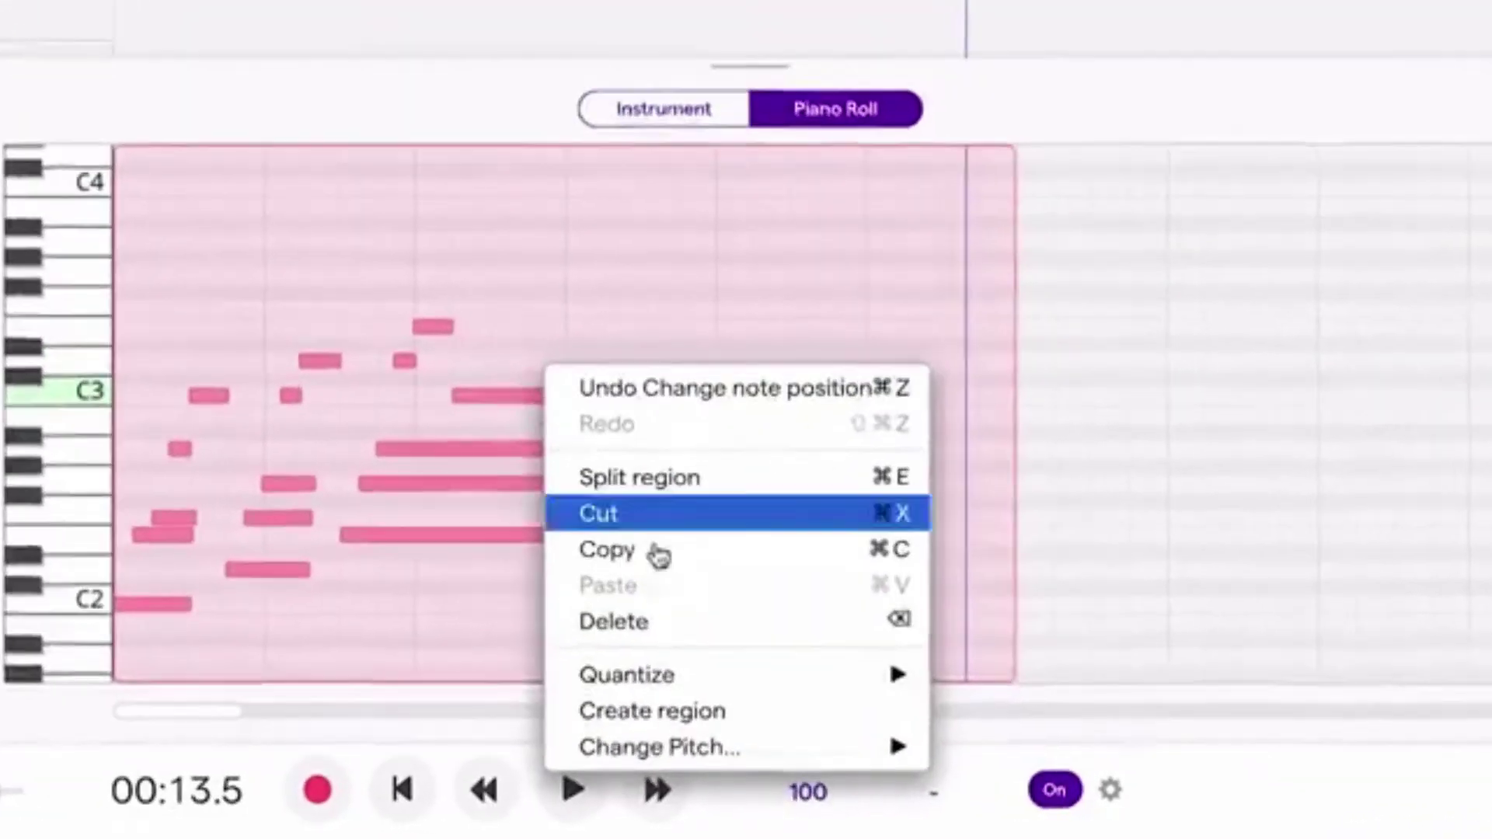
pyautogui.moveTo(917, 673)
pyautogui.click(1082, 609)
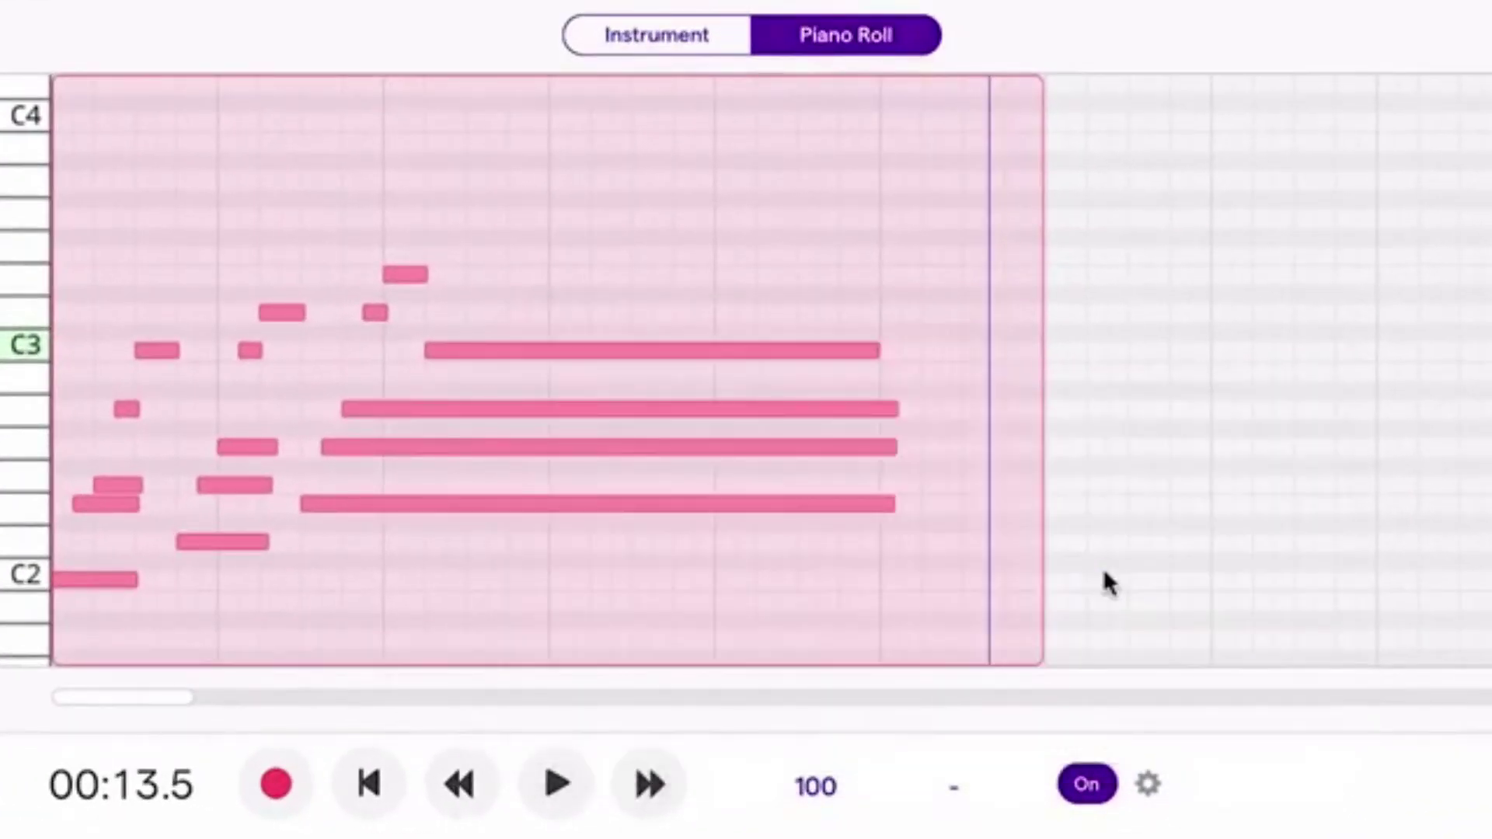
pyautogui.press('space')
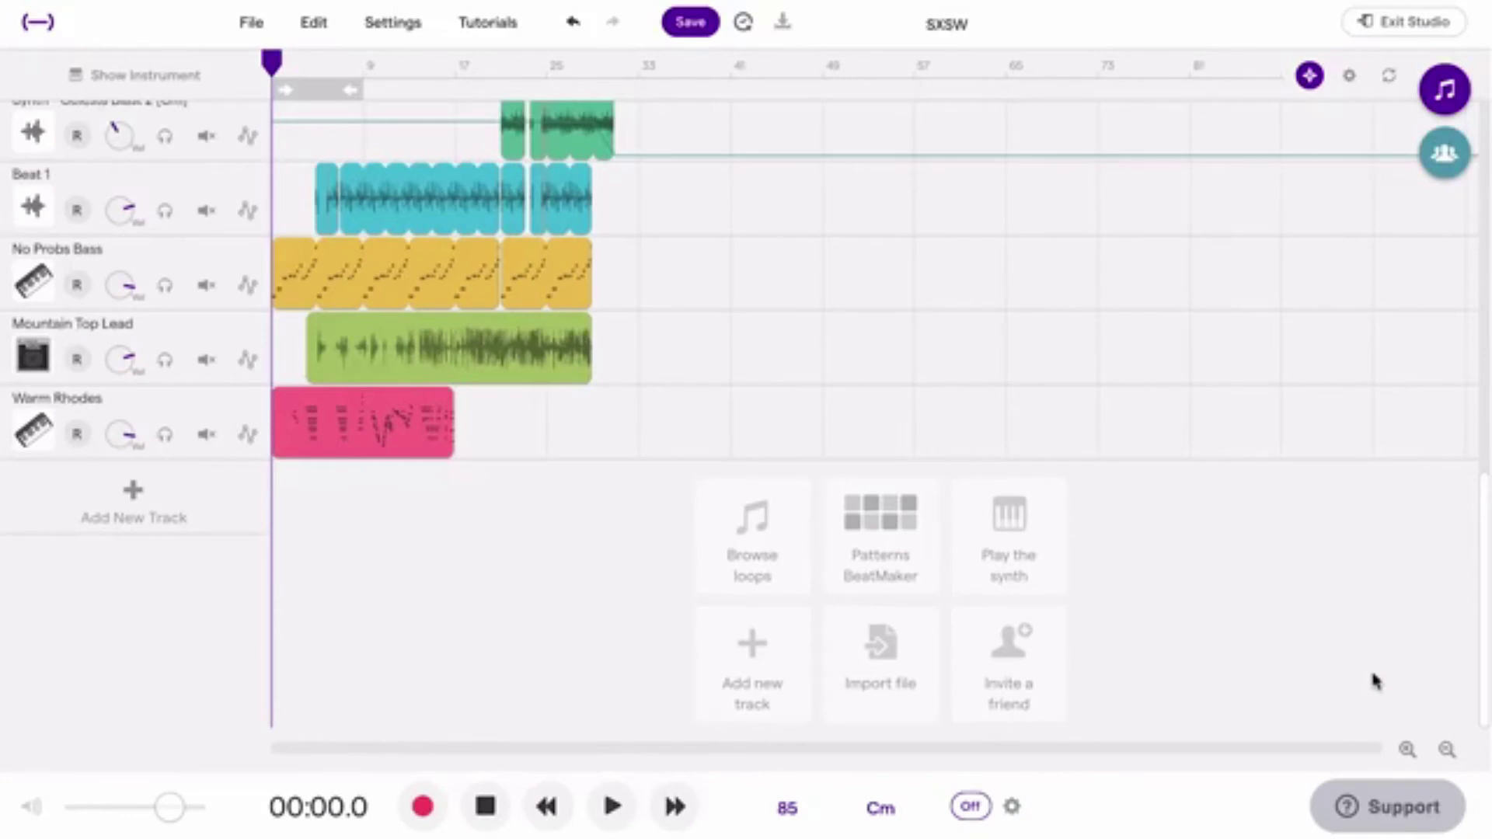
# - Add a Voice & microphones track and arm its record button to launch the sound setup
pyautogui.click(155, 513)
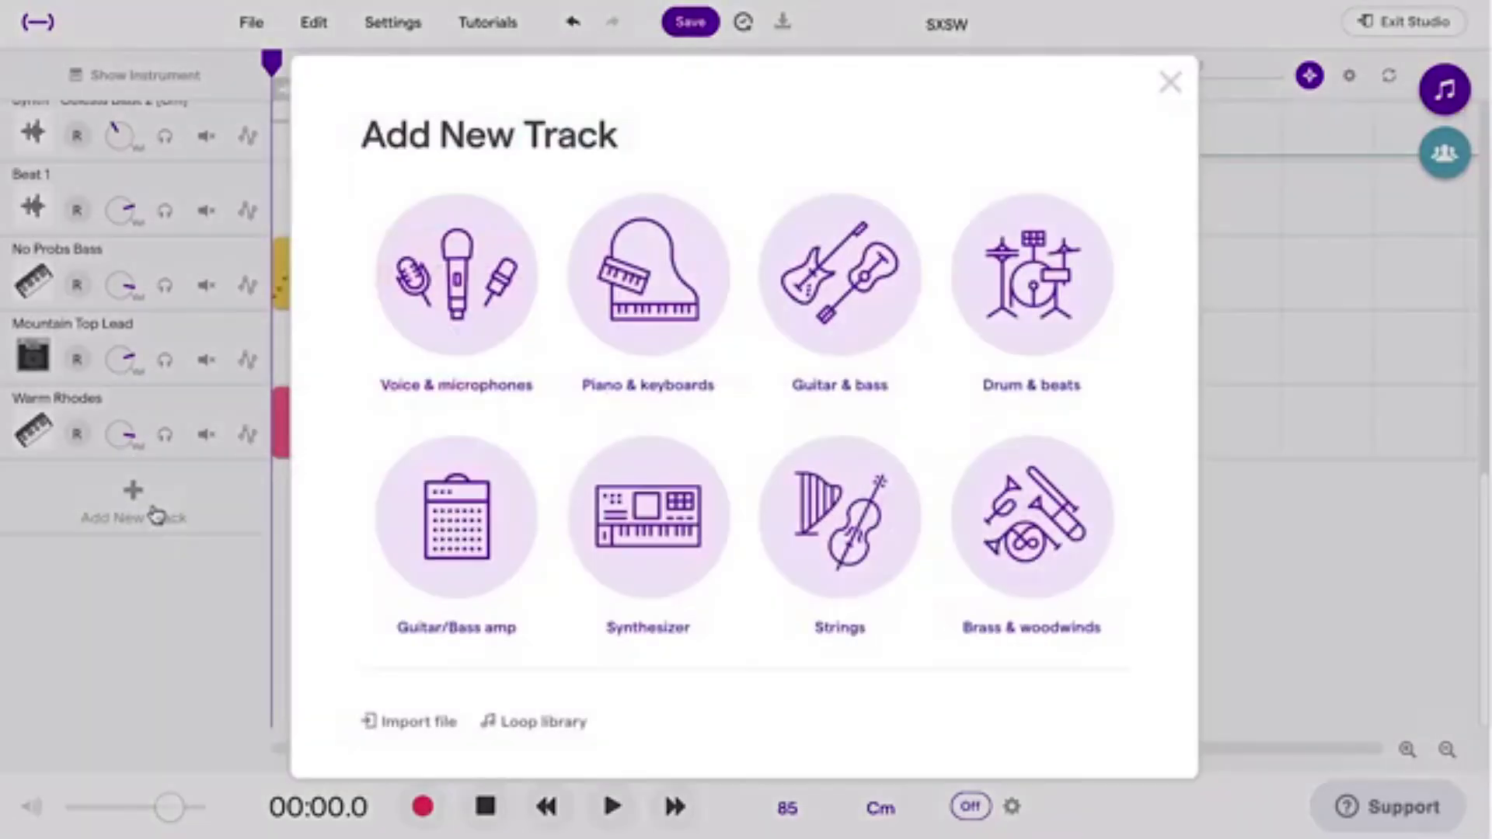
pyautogui.click(439, 280)
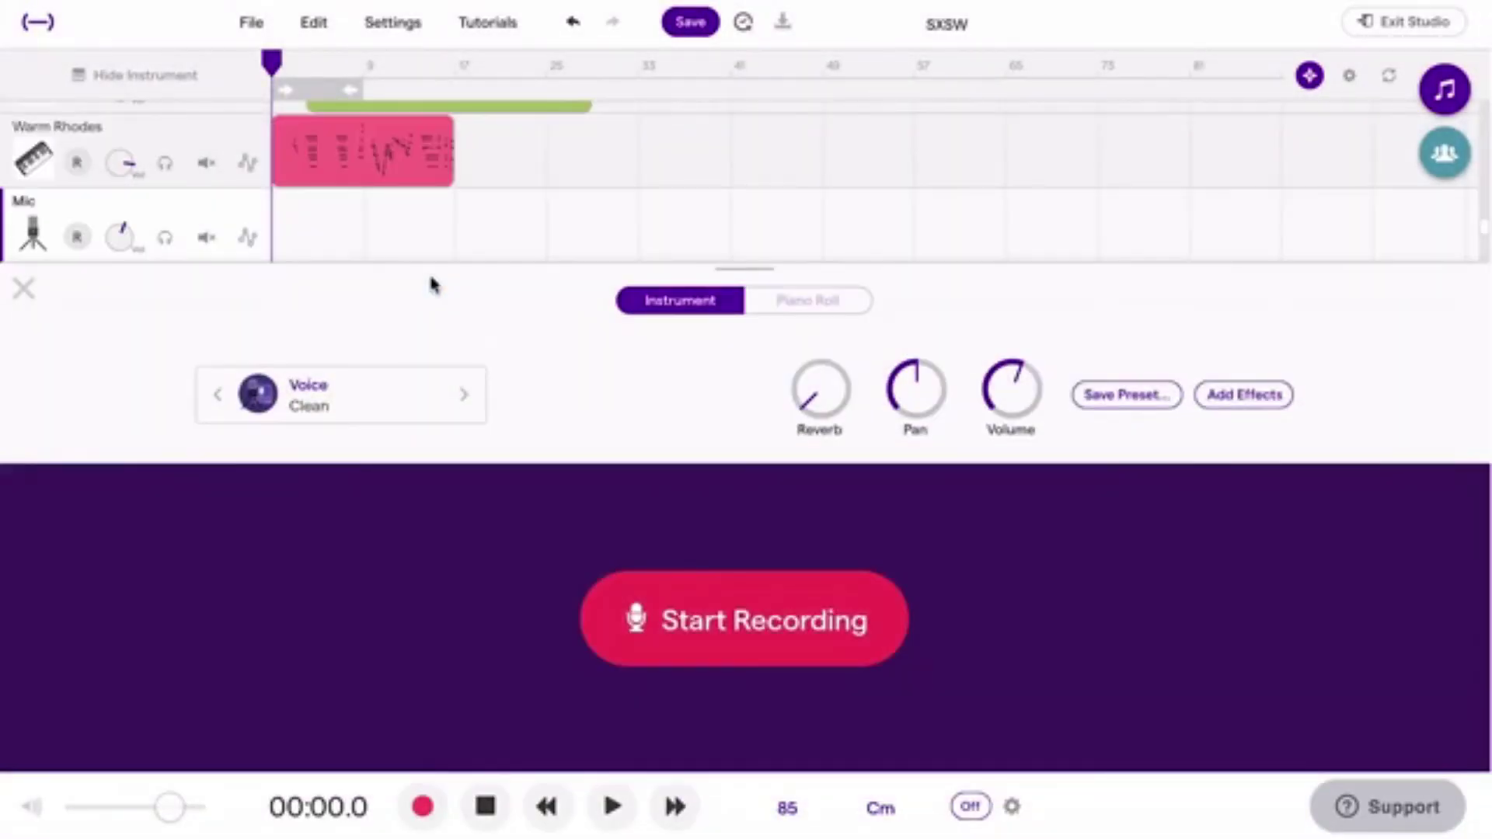
pyautogui.click(400, 31)
pyautogui.click(419, 48)
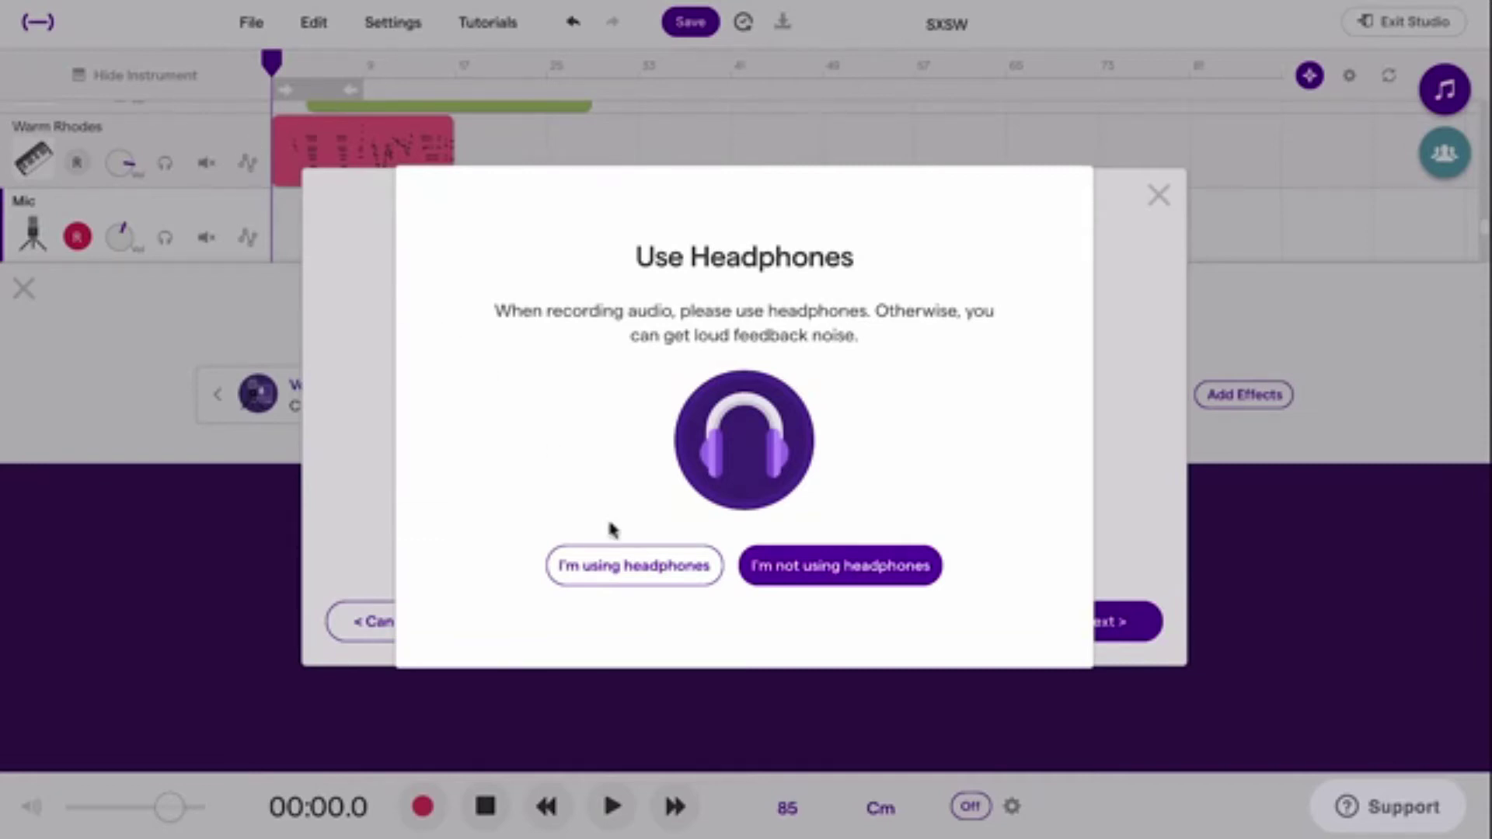
# - Confirm headphones, step through the mic setup skipping the volume test, then close the instrument panel
pyautogui.click(633, 569)
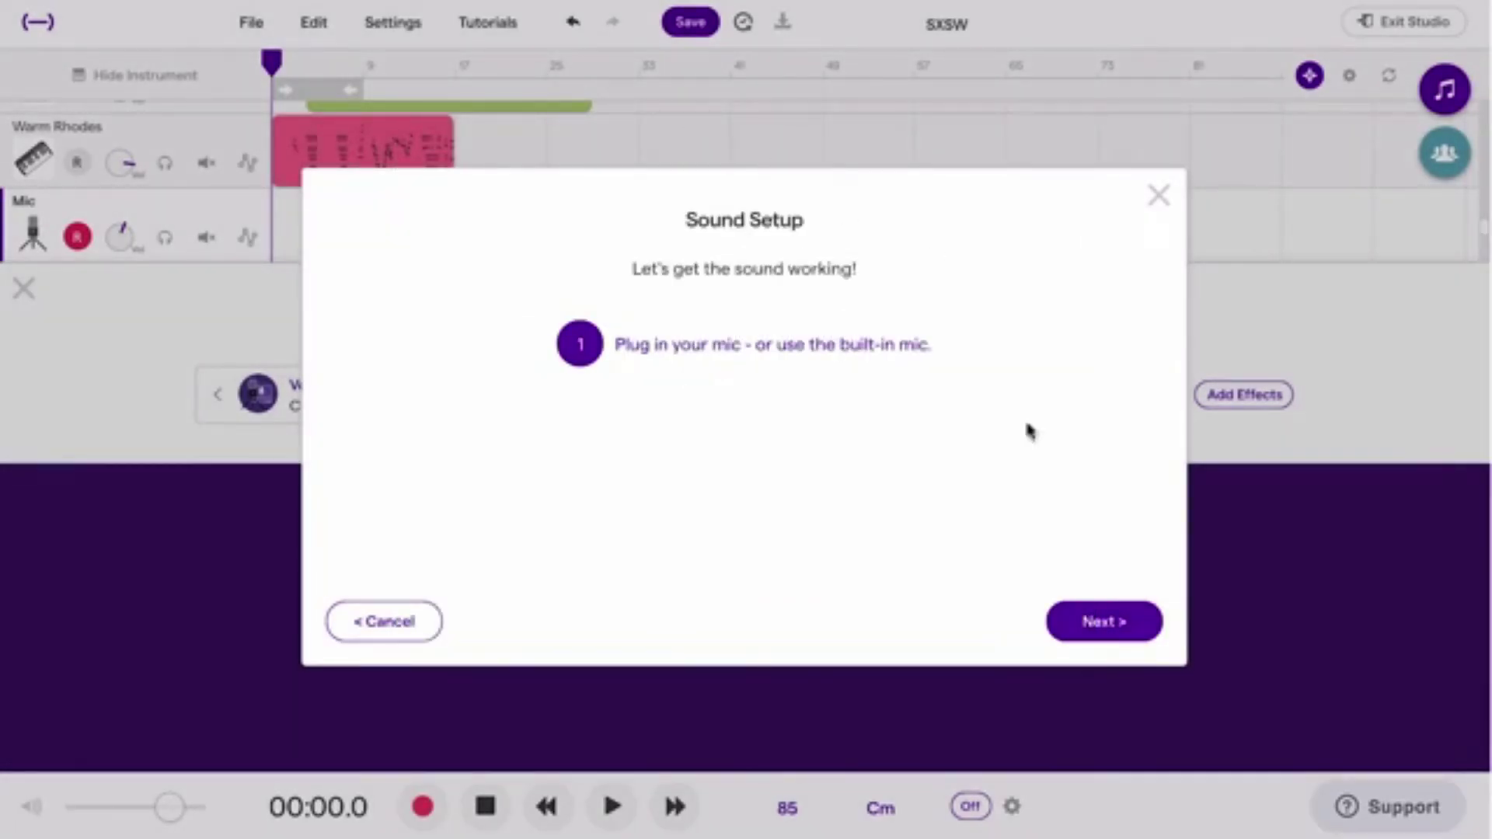
pyautogui.click(1111, 624)
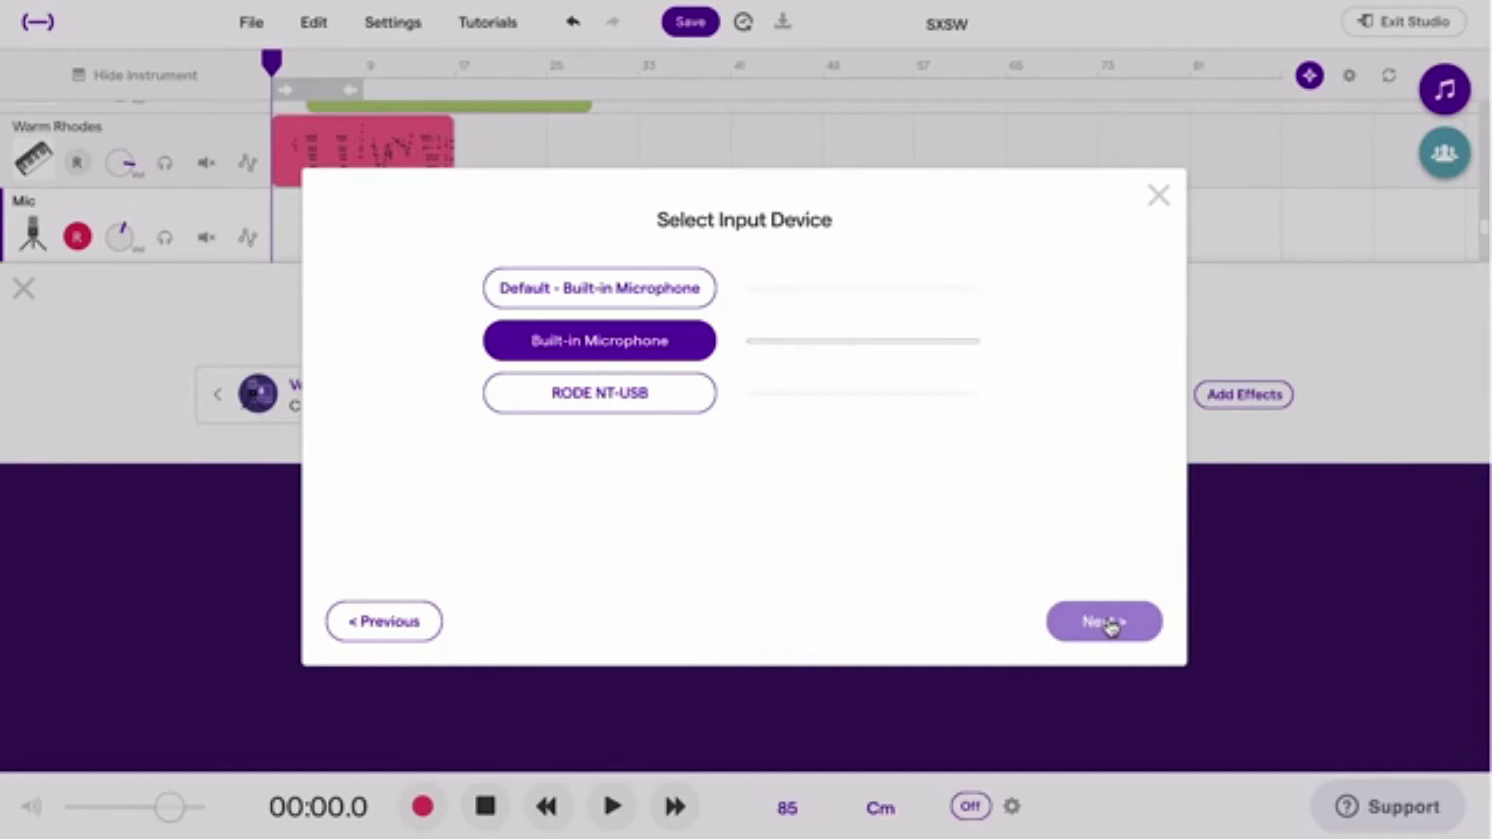
pyautogui.click(674, 412)
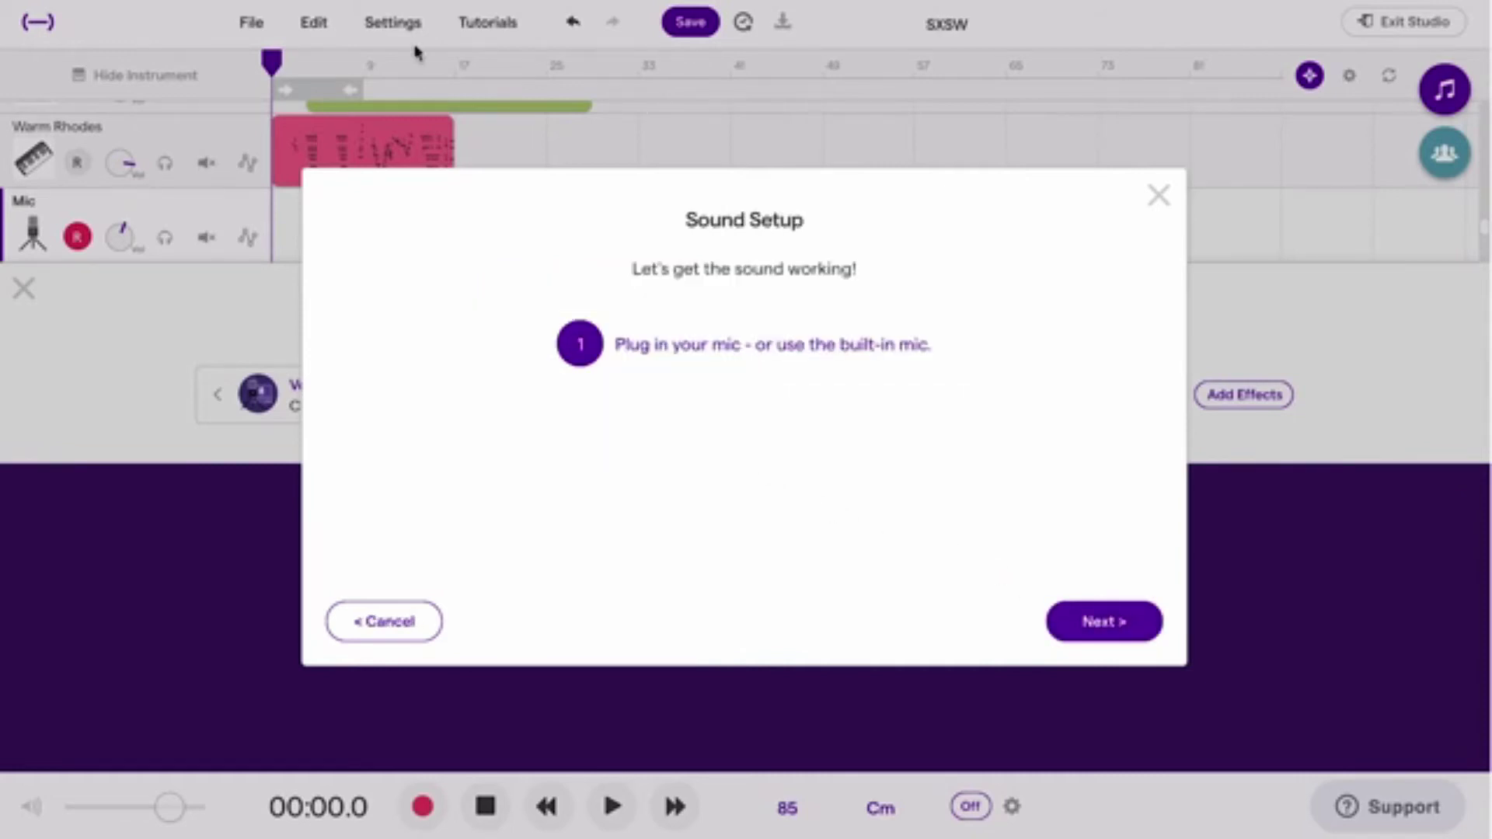
pyautogui.click(1127, 628)
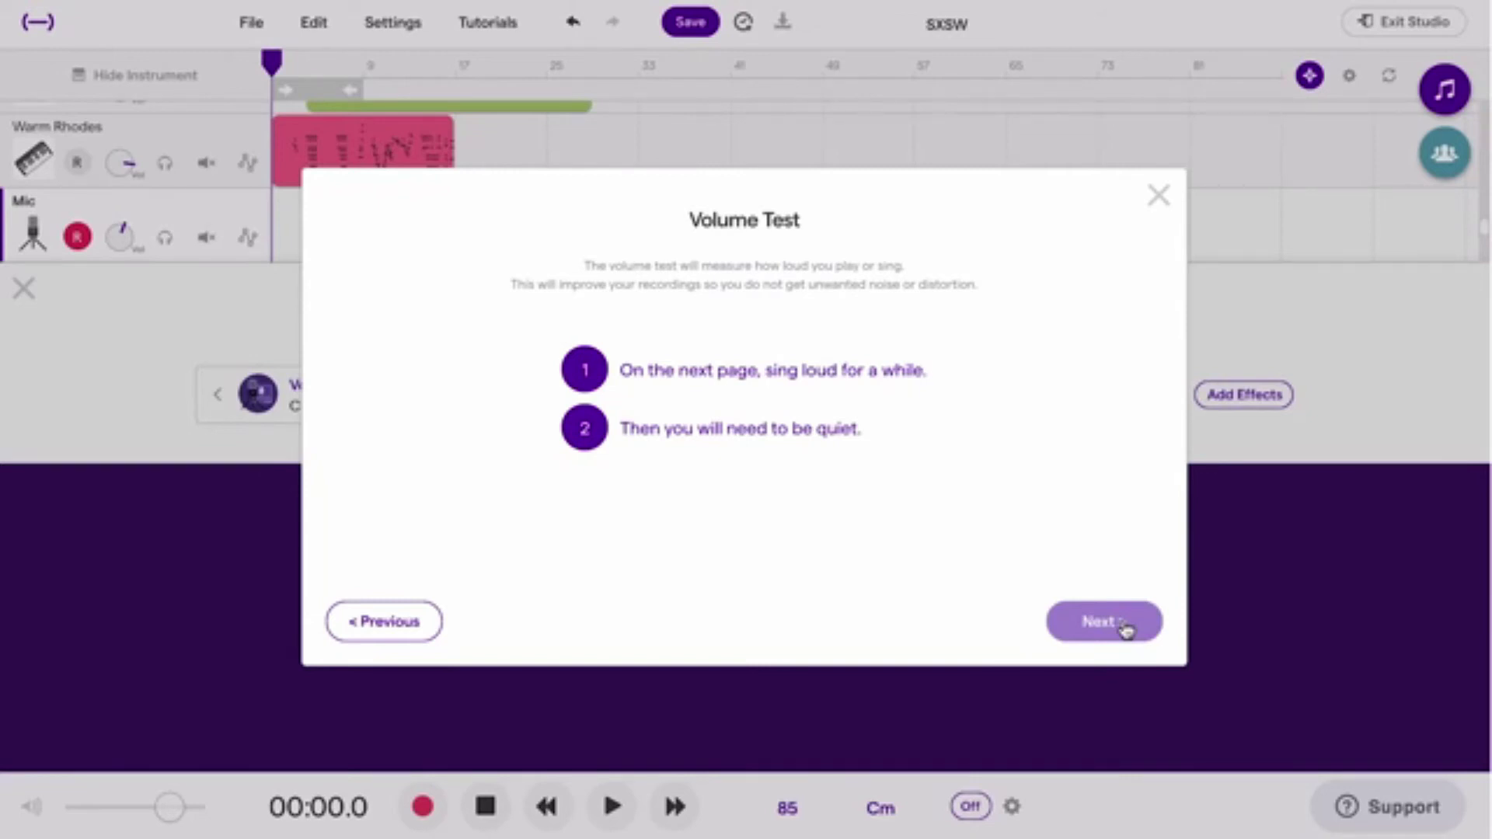
pyautogui.click(1124, 627)
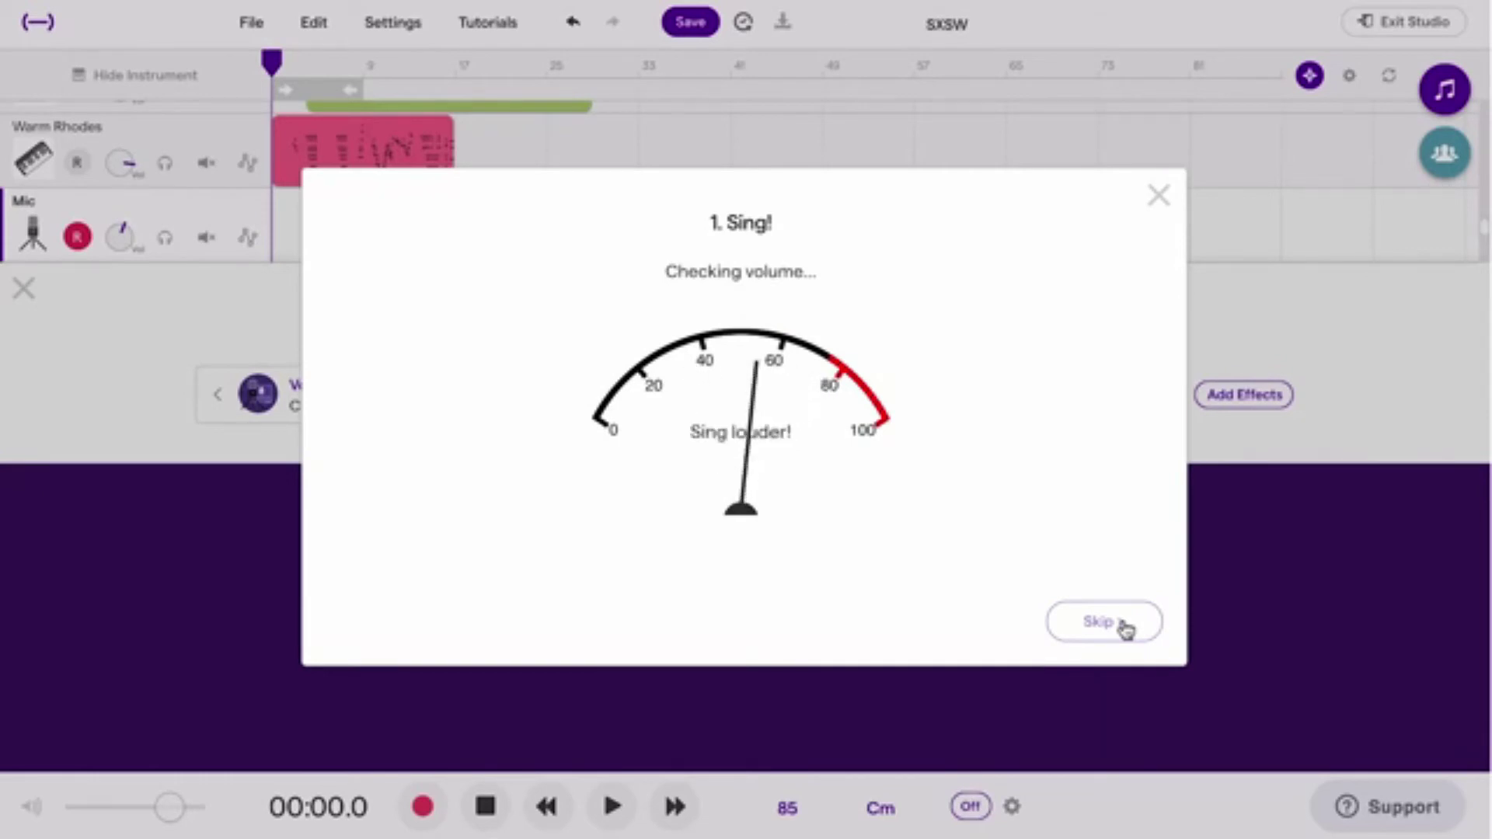
pyautogui.click(1125, 627)
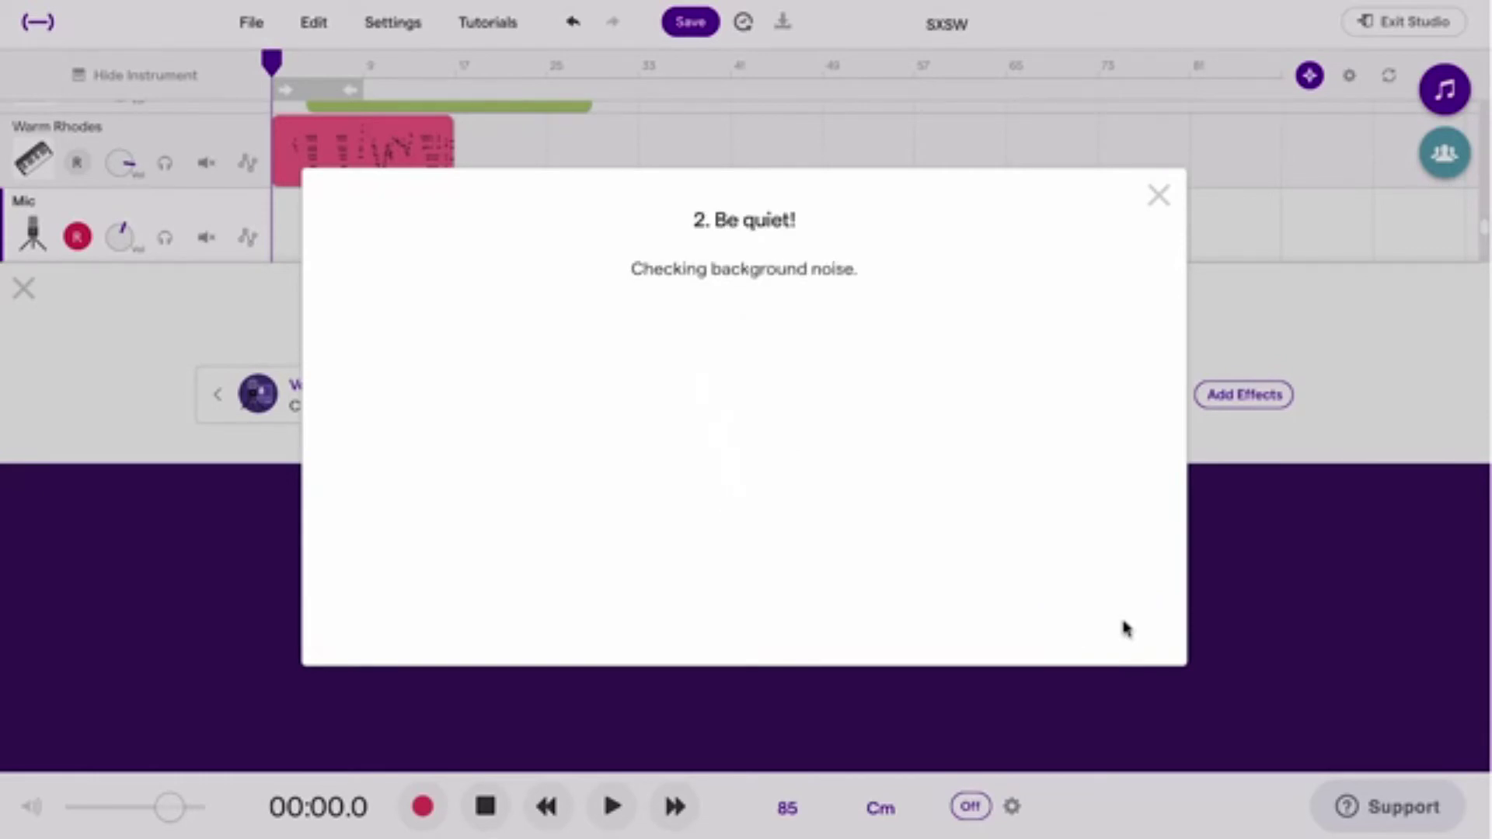
pyautogui.click(1125, 626)
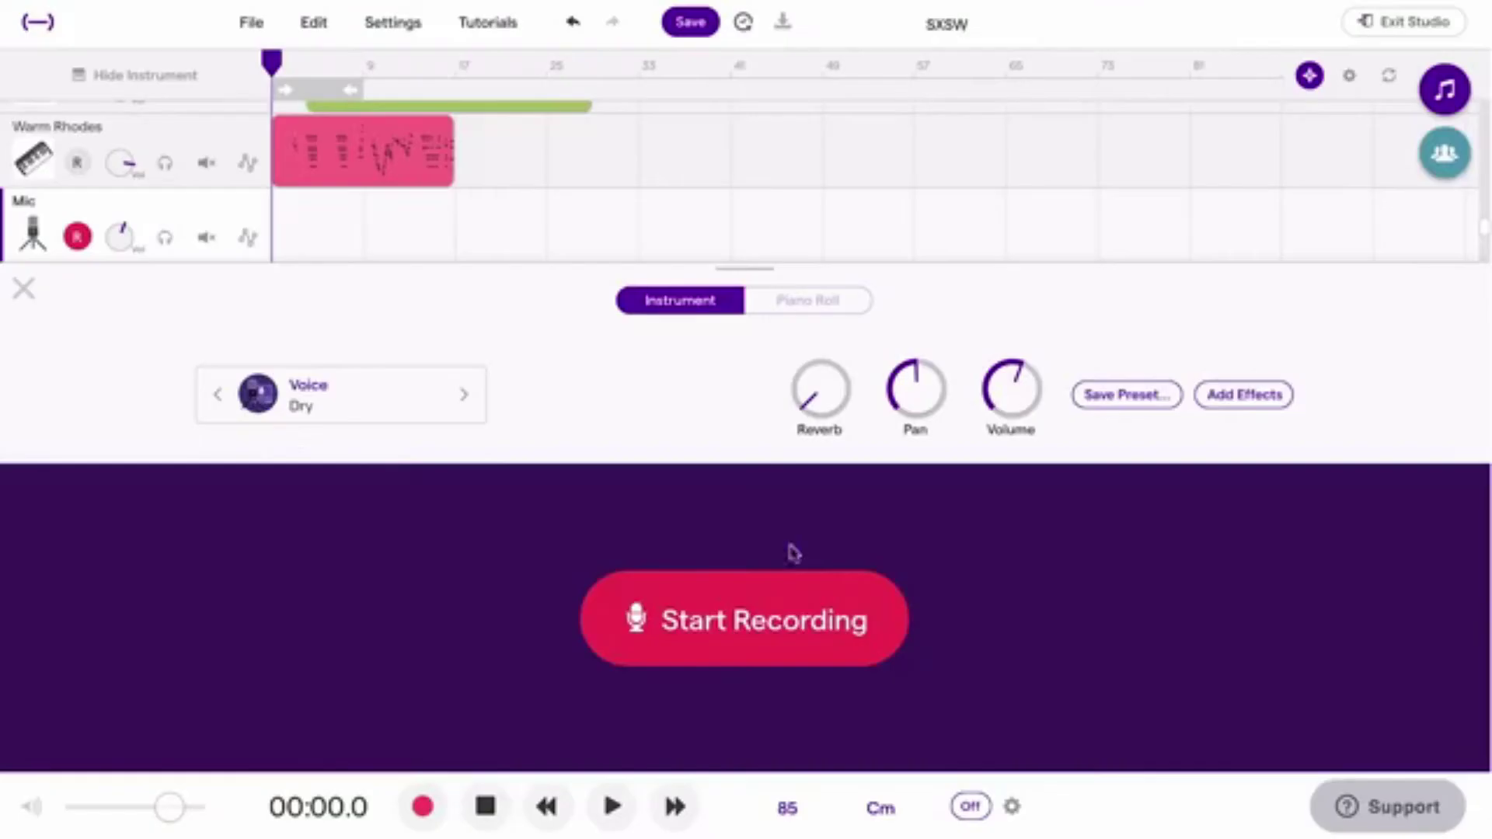
pyautogui.click(24, 288)
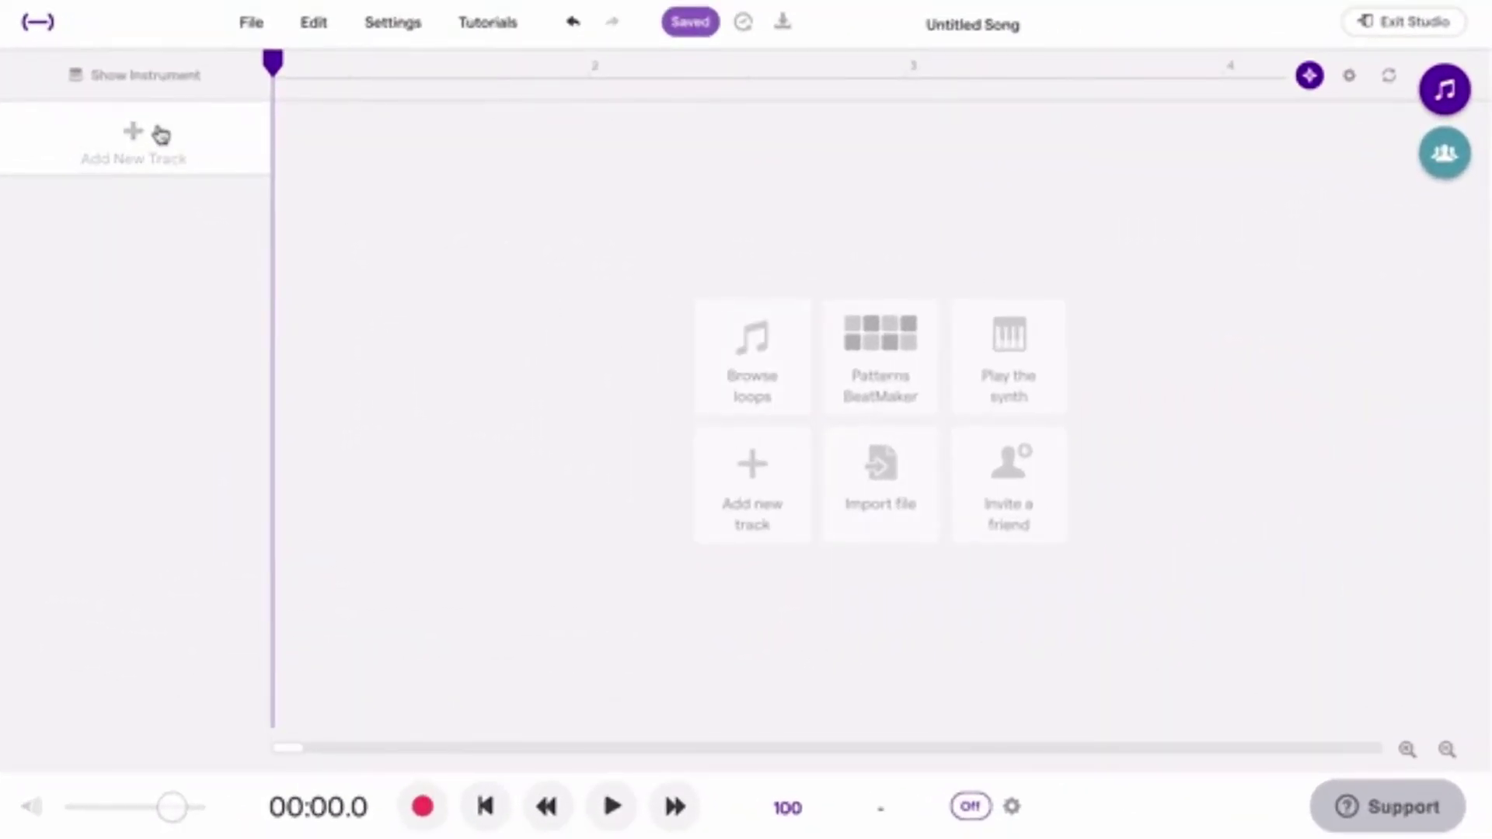
# - Add a Dubstepper Drum & beats track and test the large A drum pad
pyautogui.click(160, 135)
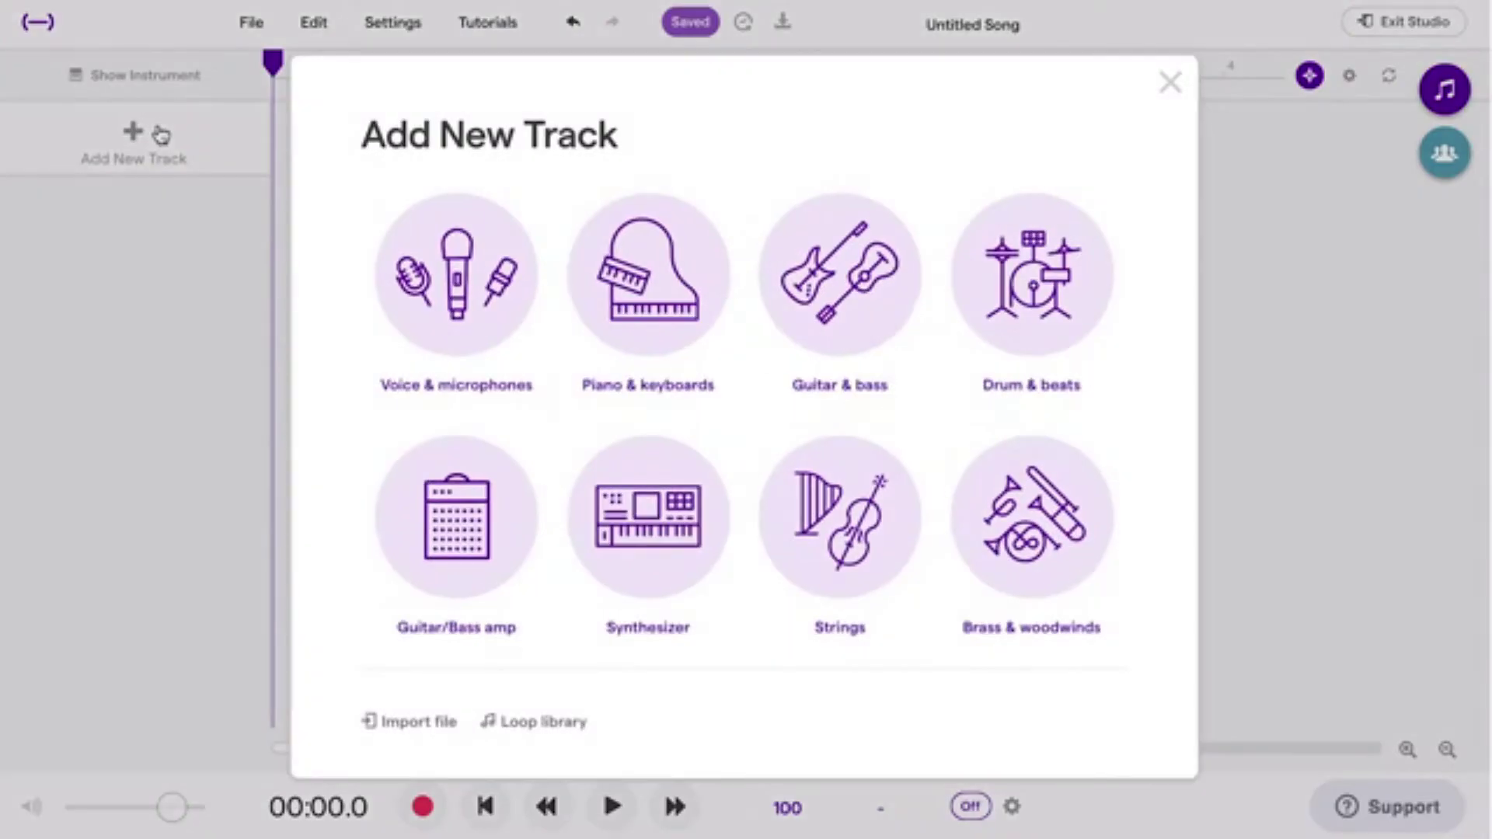
pyautogui.click(1026, 281)
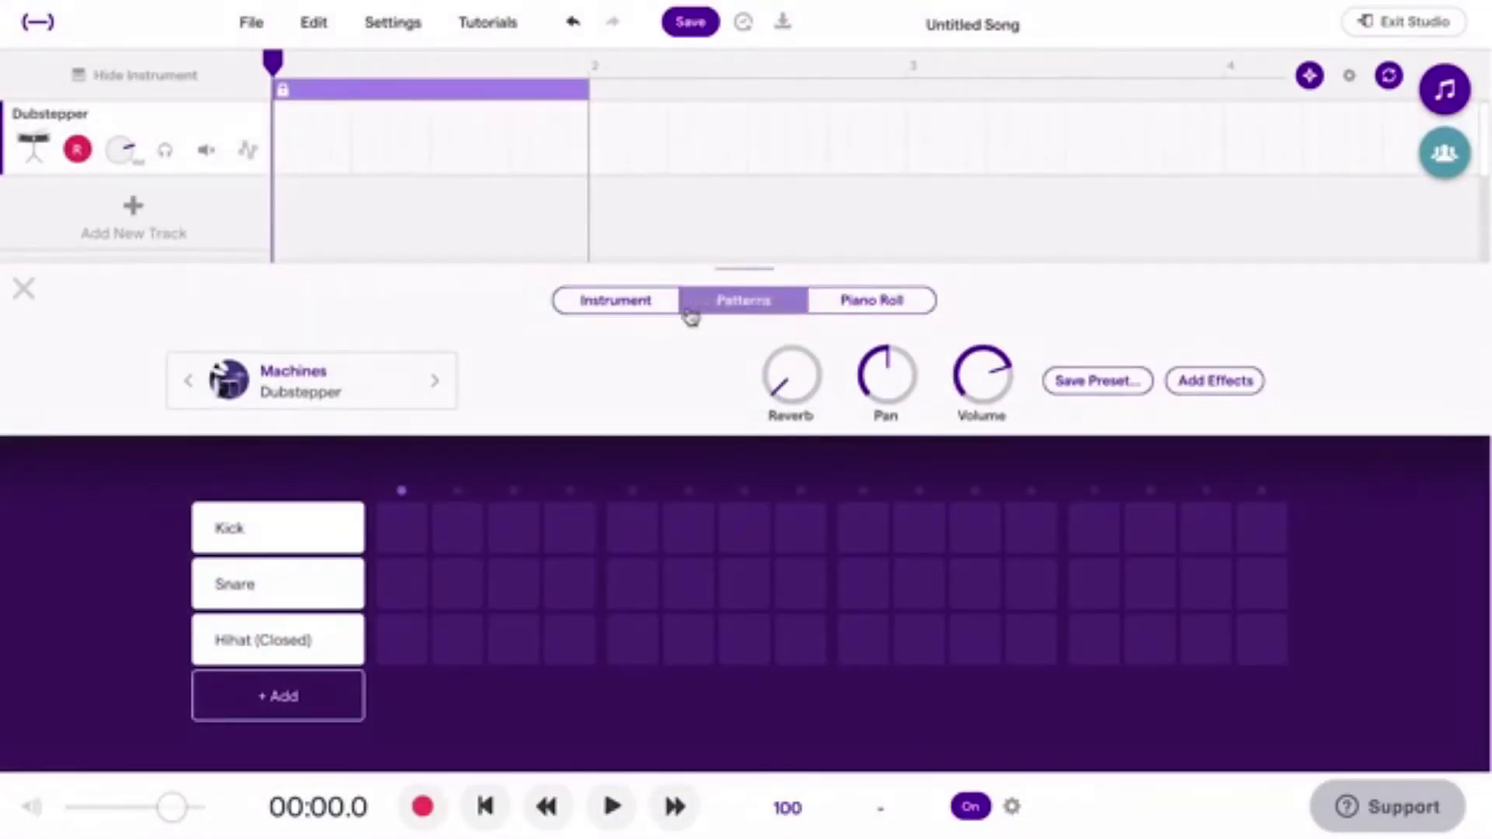
pyautogui.click(639, 305)
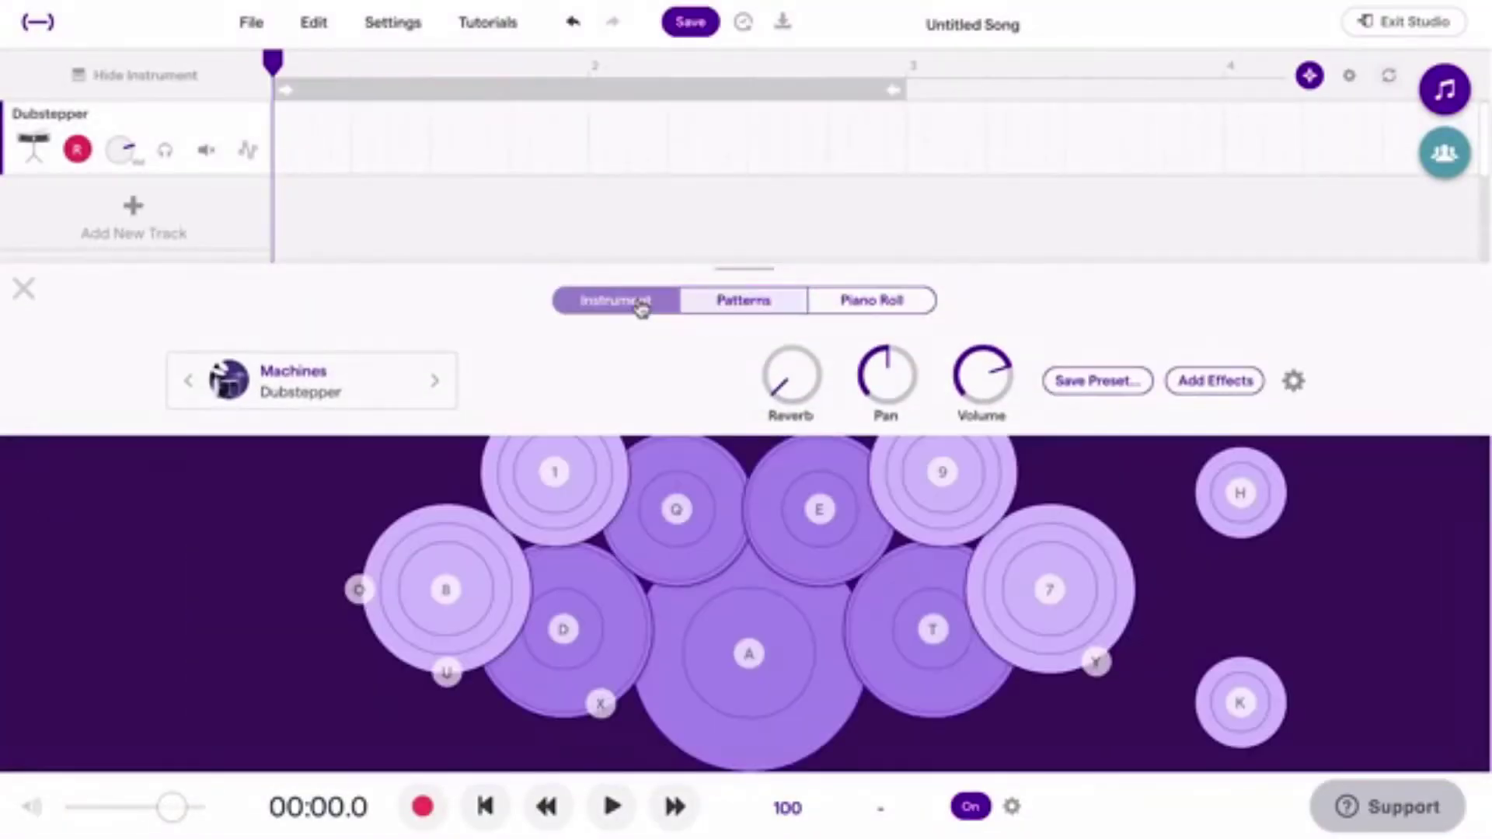
pyautogui.click(736, 645)
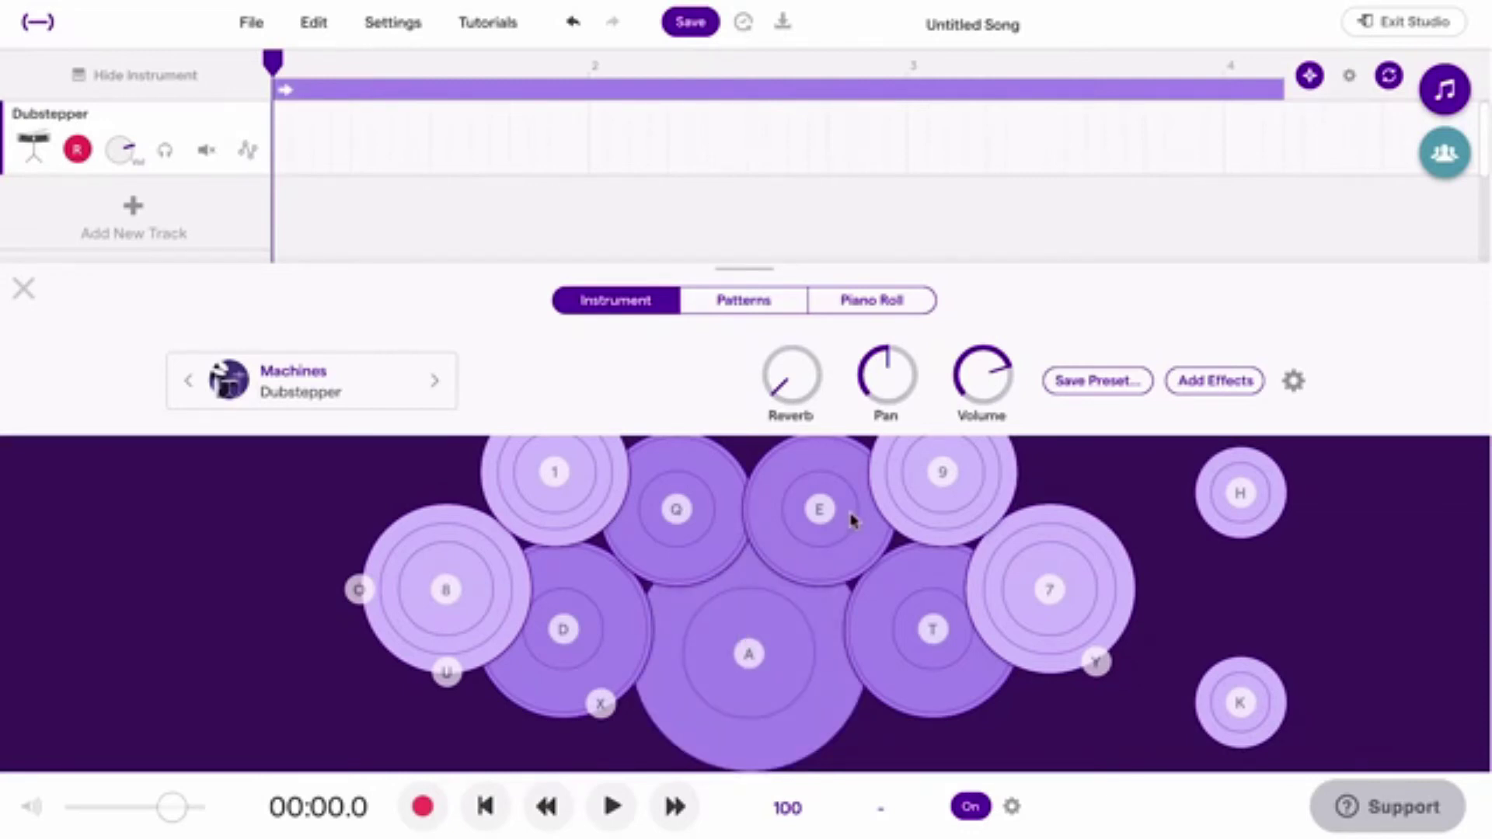
# - Record a short drum take, playing pads 8 and U on the keyboard
pyautogui.click(423, 807)
pyautogui.press('8')
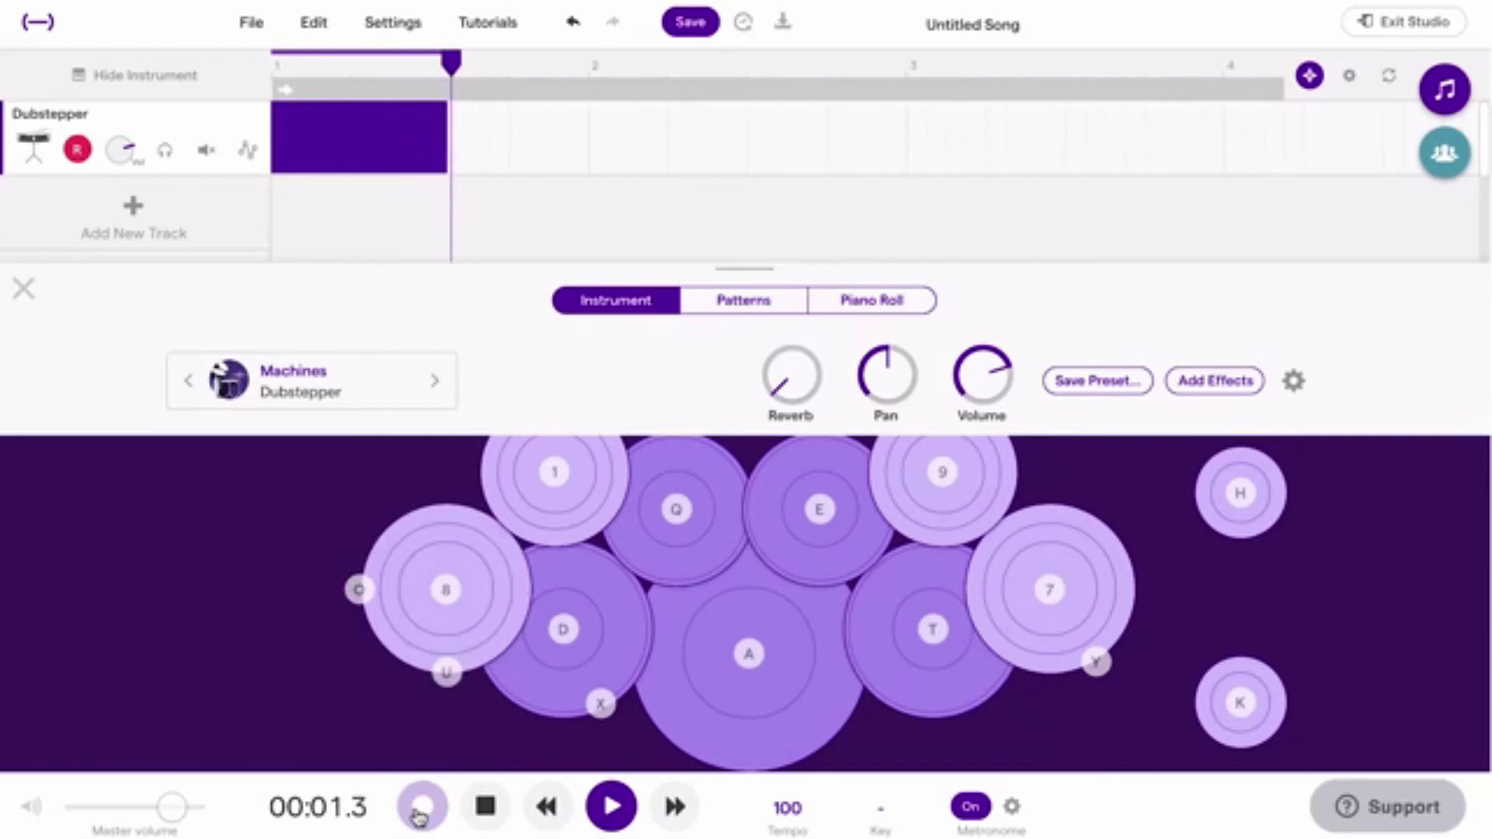
pyautogui.press('8')
pyautogui.press('u')
pyautogui.press('u')
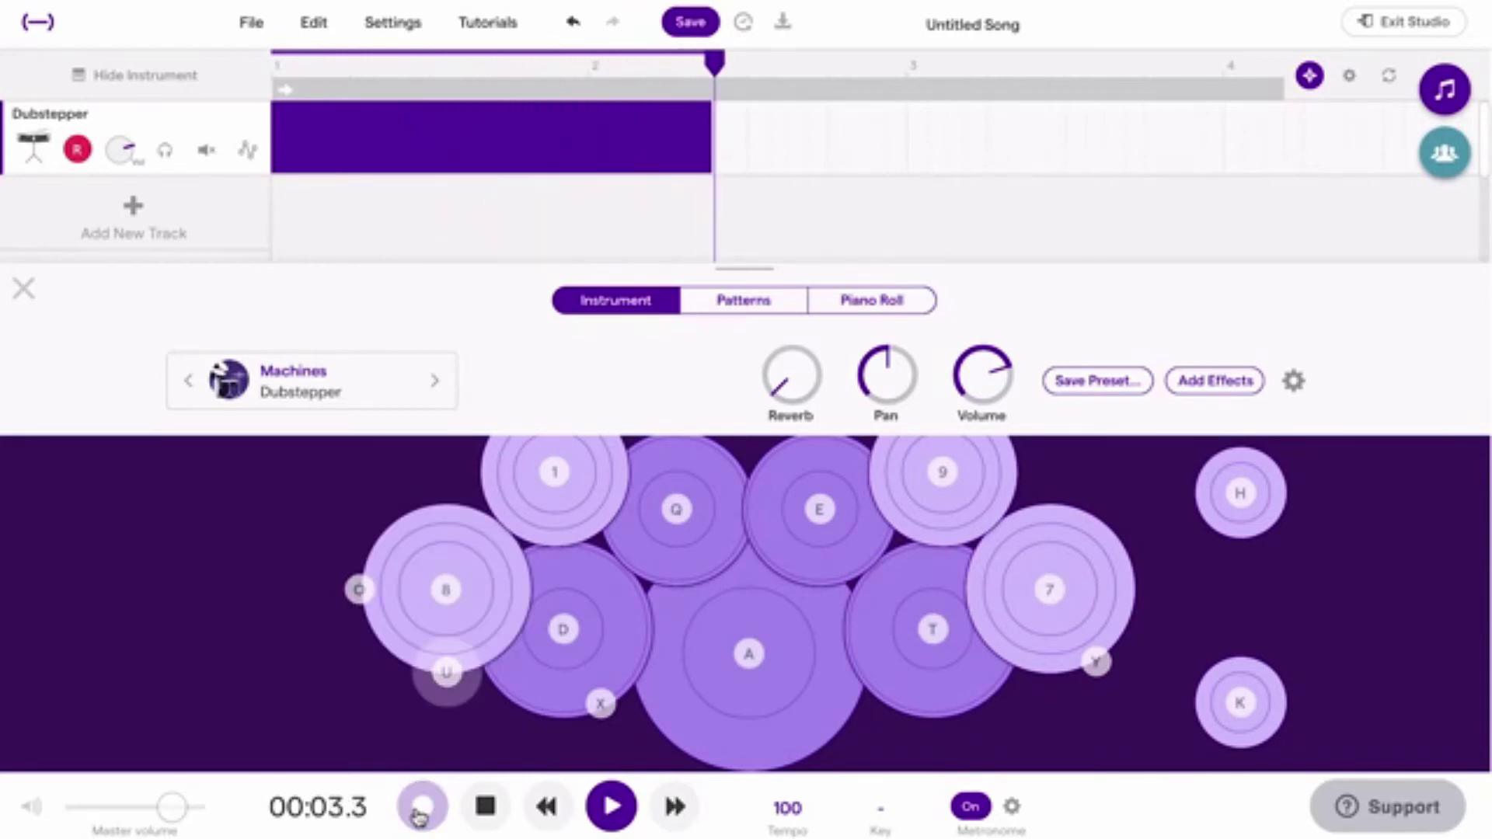
pyautogui.press('8')
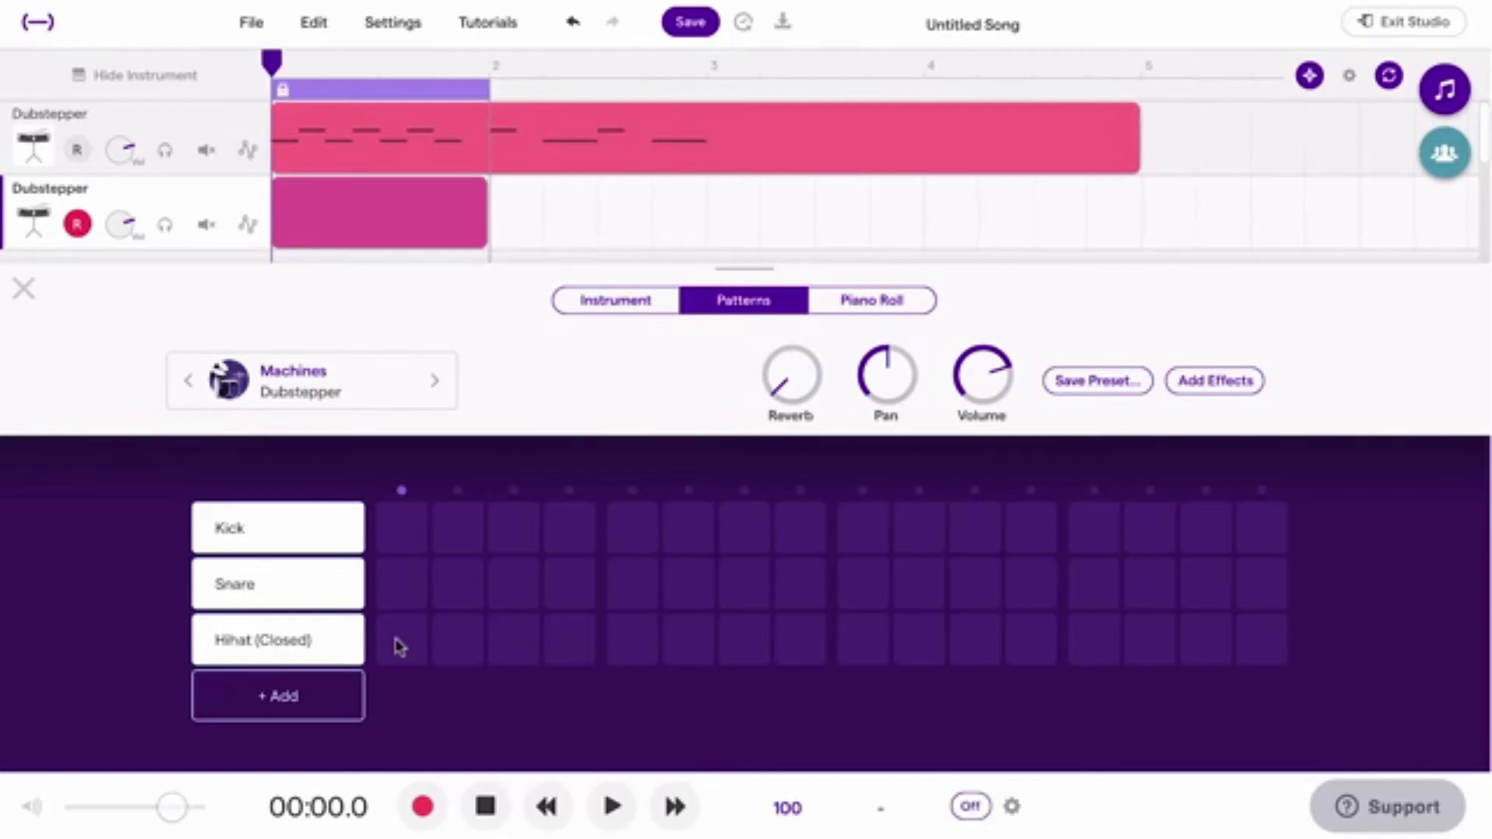
# - Loop the pattern with kicks on steps 1, 5, 9, 13 and snares on 5 and 13
pyautogui.moveTo(396, 646)
pyautogui.mouseDown()
pyautogui.moveTo(1042, 633)
pyautogui.moveTo(1304, 650)
pyautogui.mouseUp()
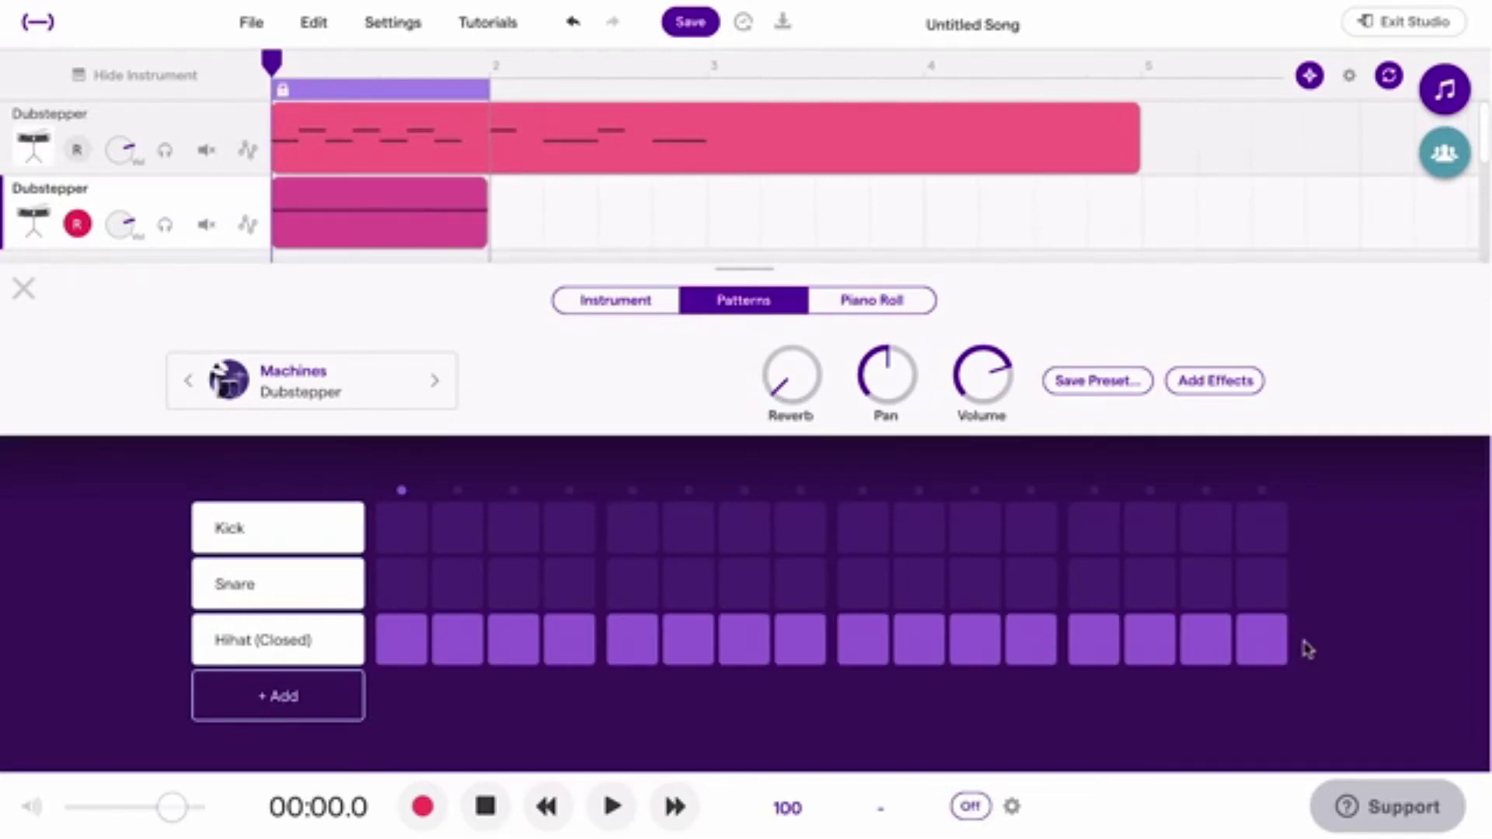
pyautogui.press('space')
pyautogui.click(404, 527)
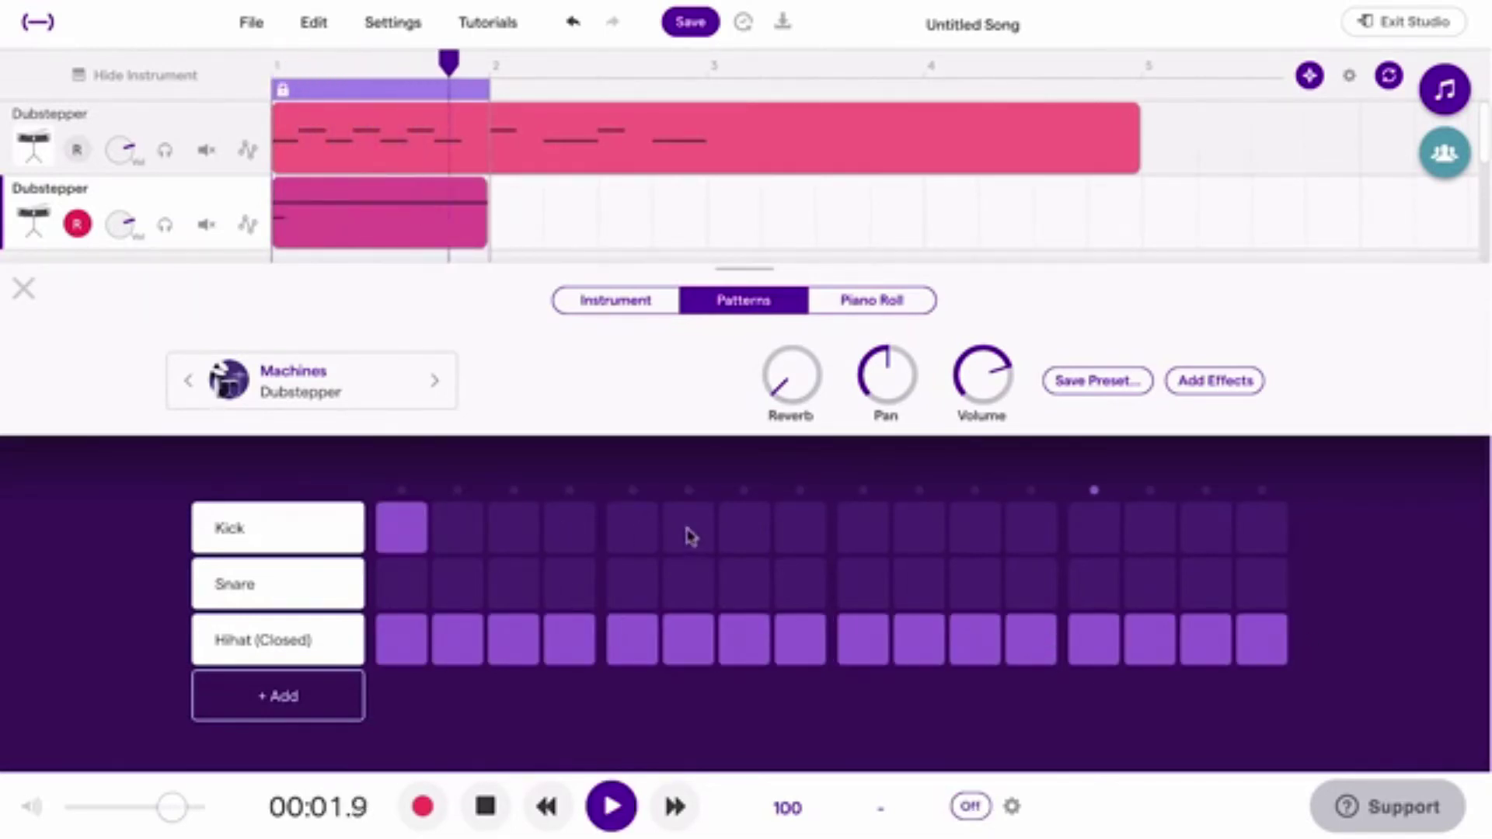
pyautogui.click(645, 525)
pyautogui.click(851, 524)
pyautogui.click(1088, 536)
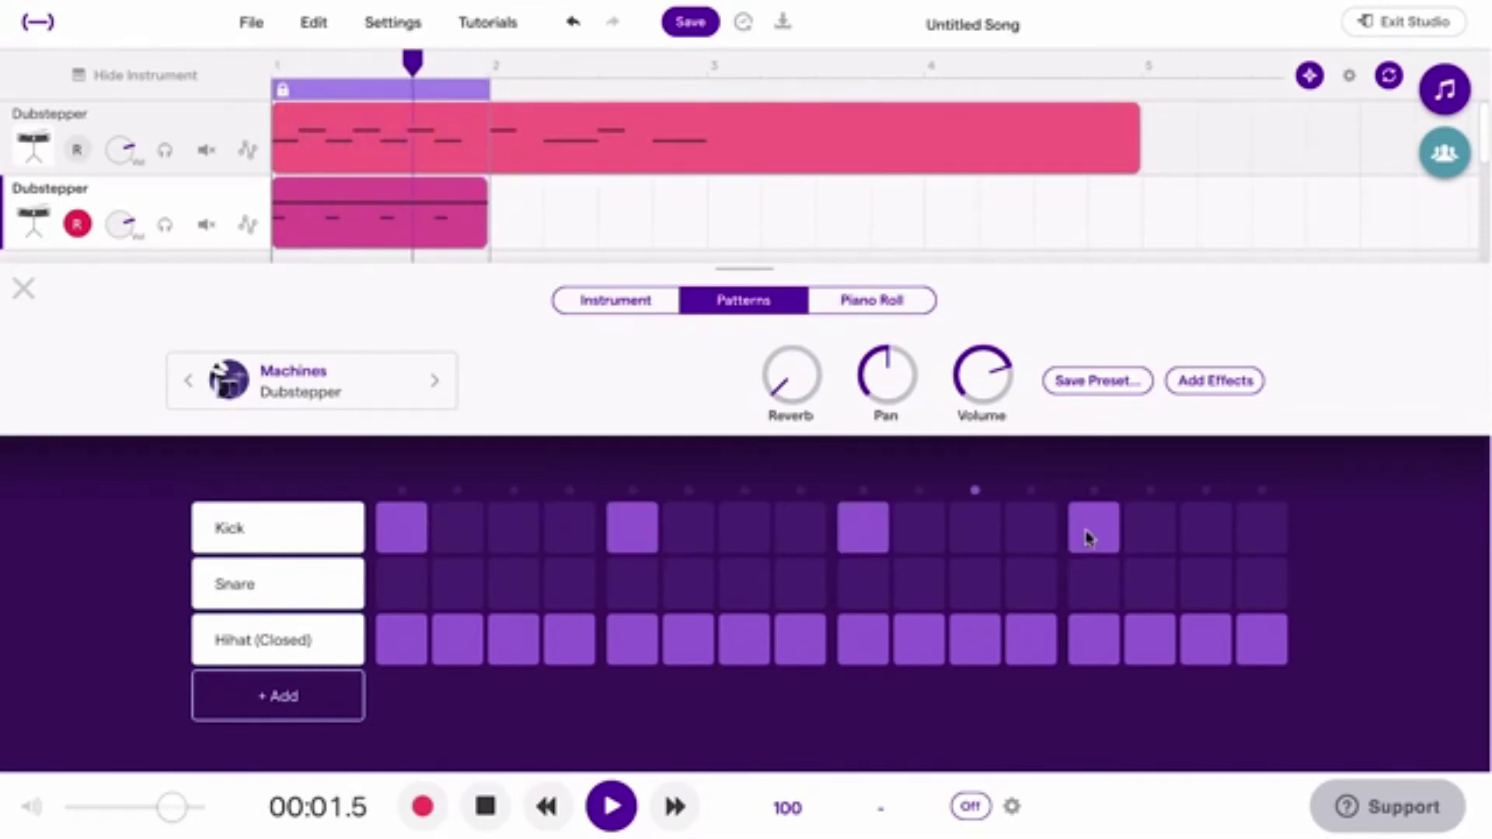
pyautogui.click(633, 590)
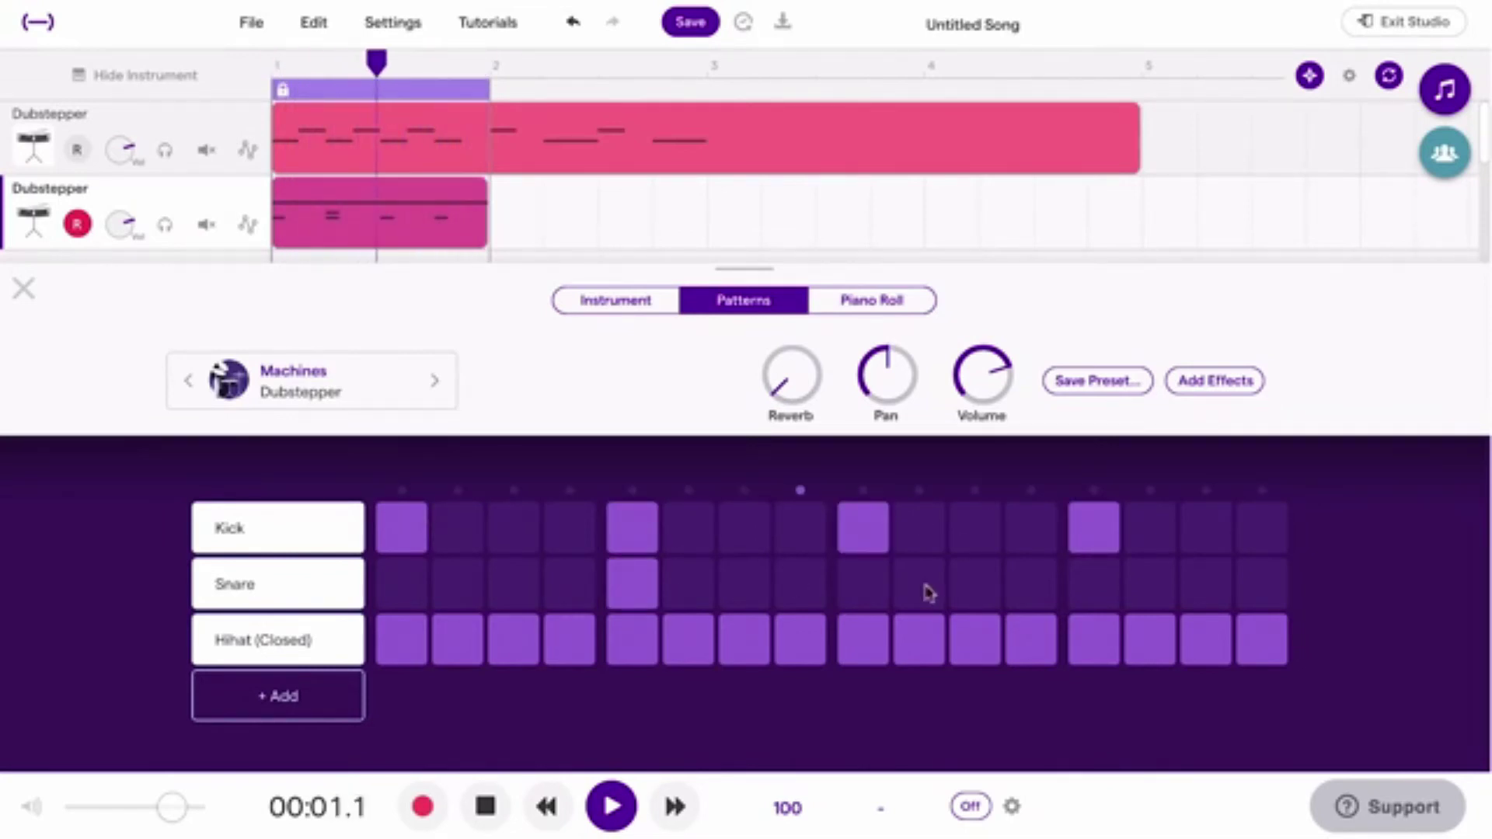
pyautogui.click(1111, 574)
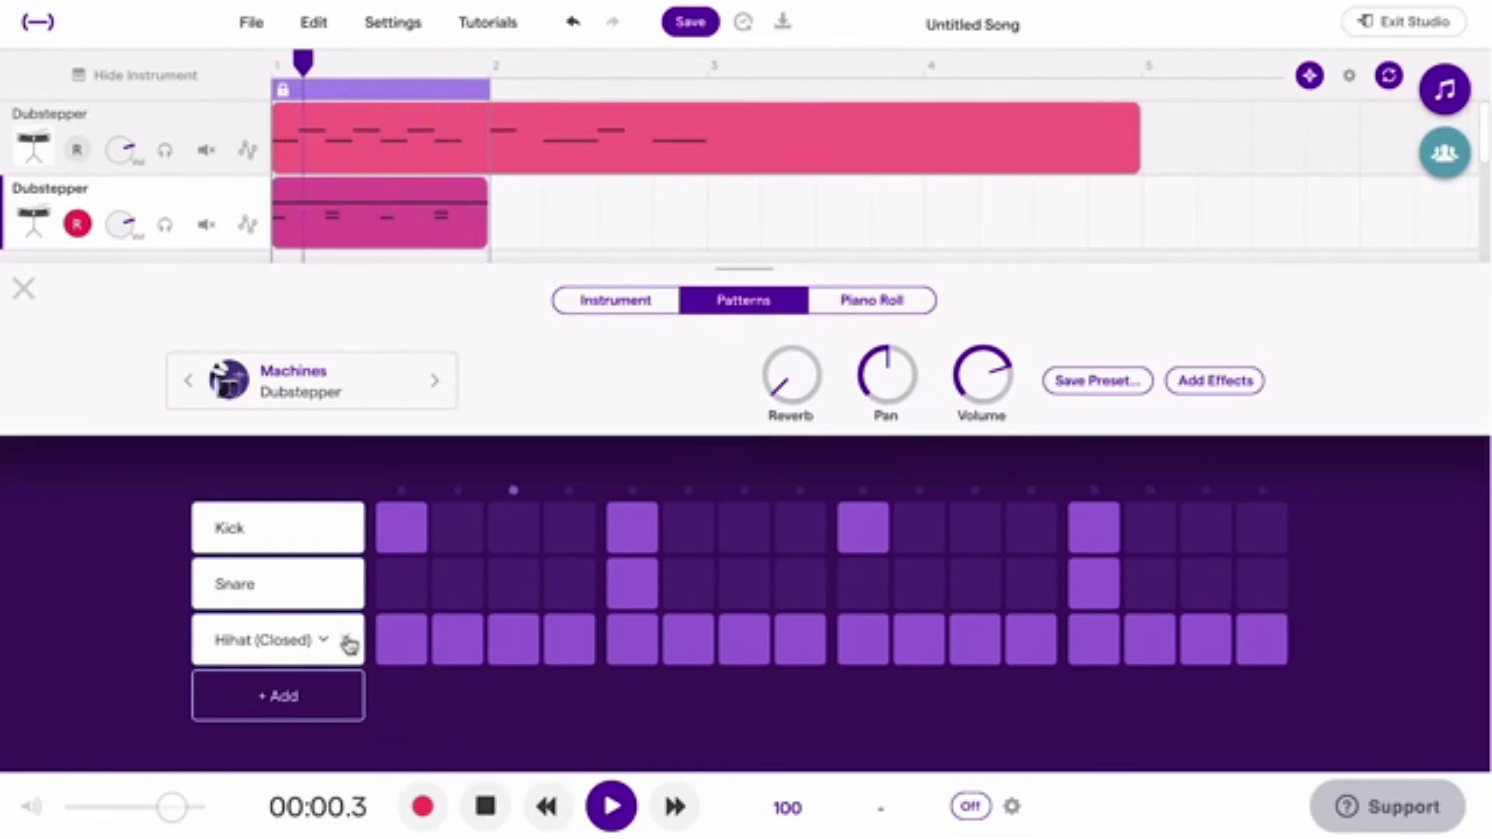
# - Replace the Hihat (Closed) row with a Rimshot row hitting steps 4 and 12
pyautogui.click(347, 642)
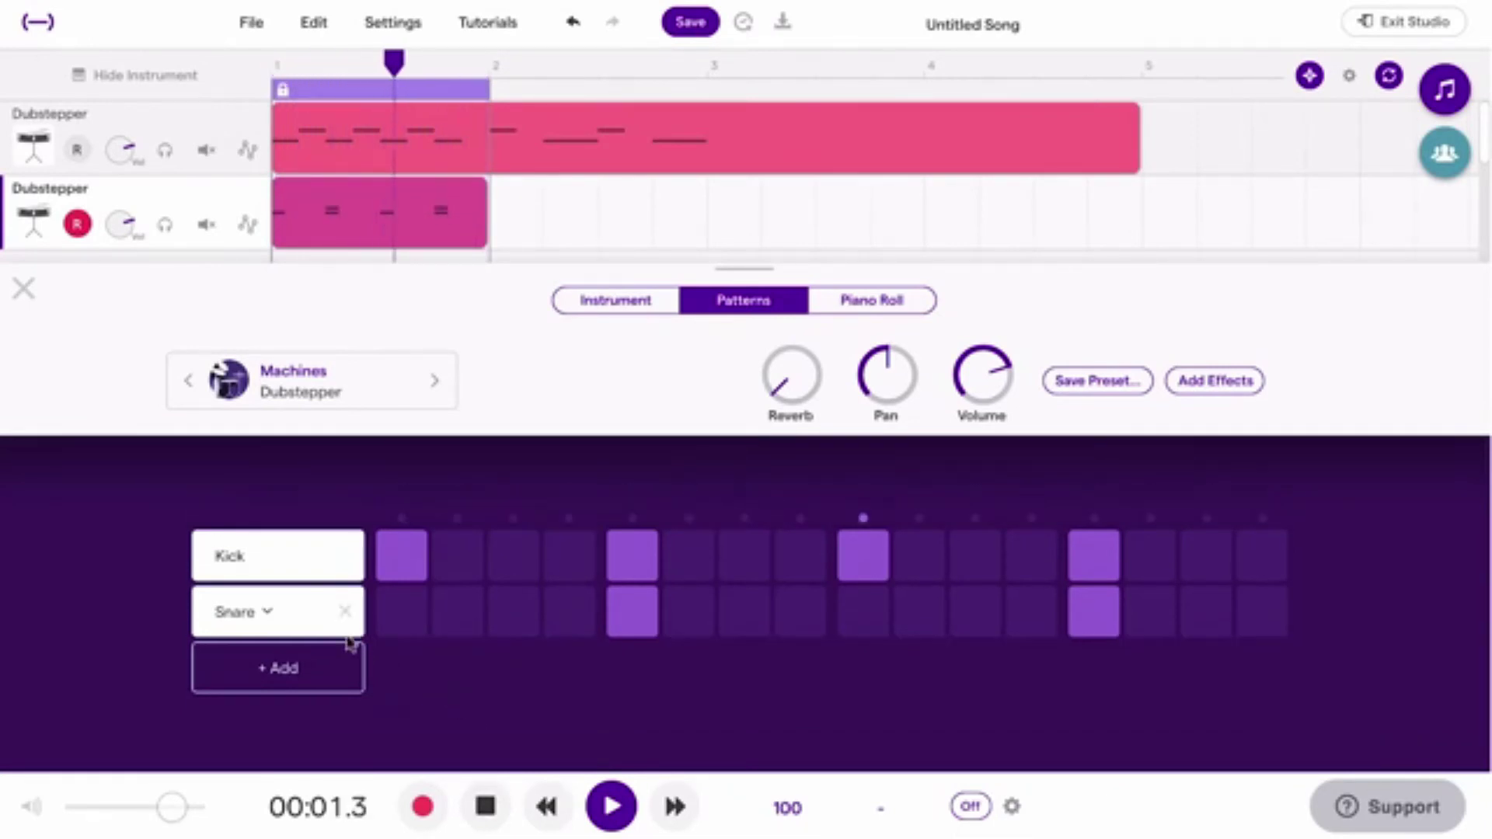
pyautogui.click(295, 669)
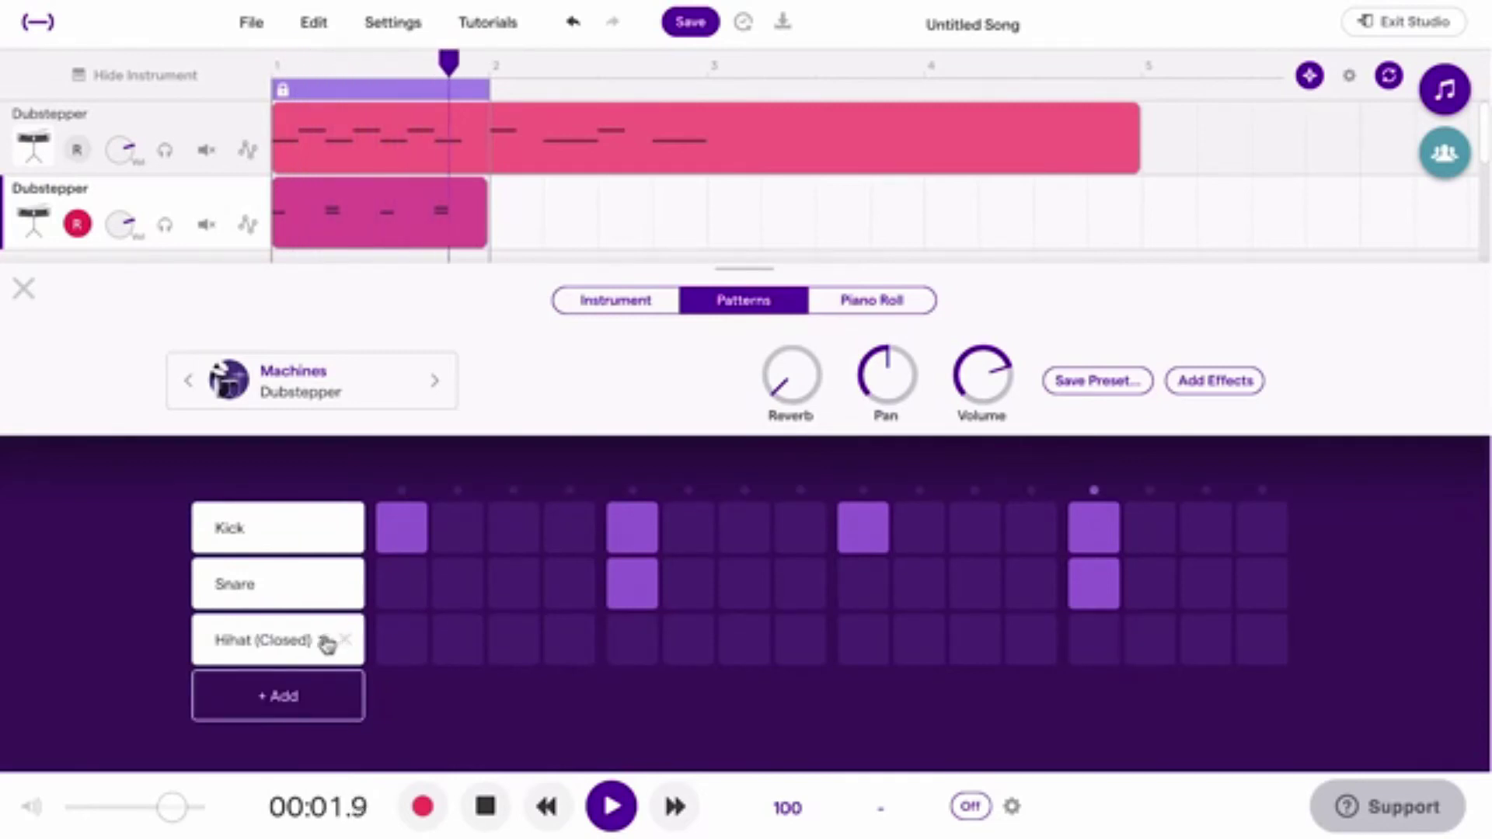
pyautogui.click(324, 641)
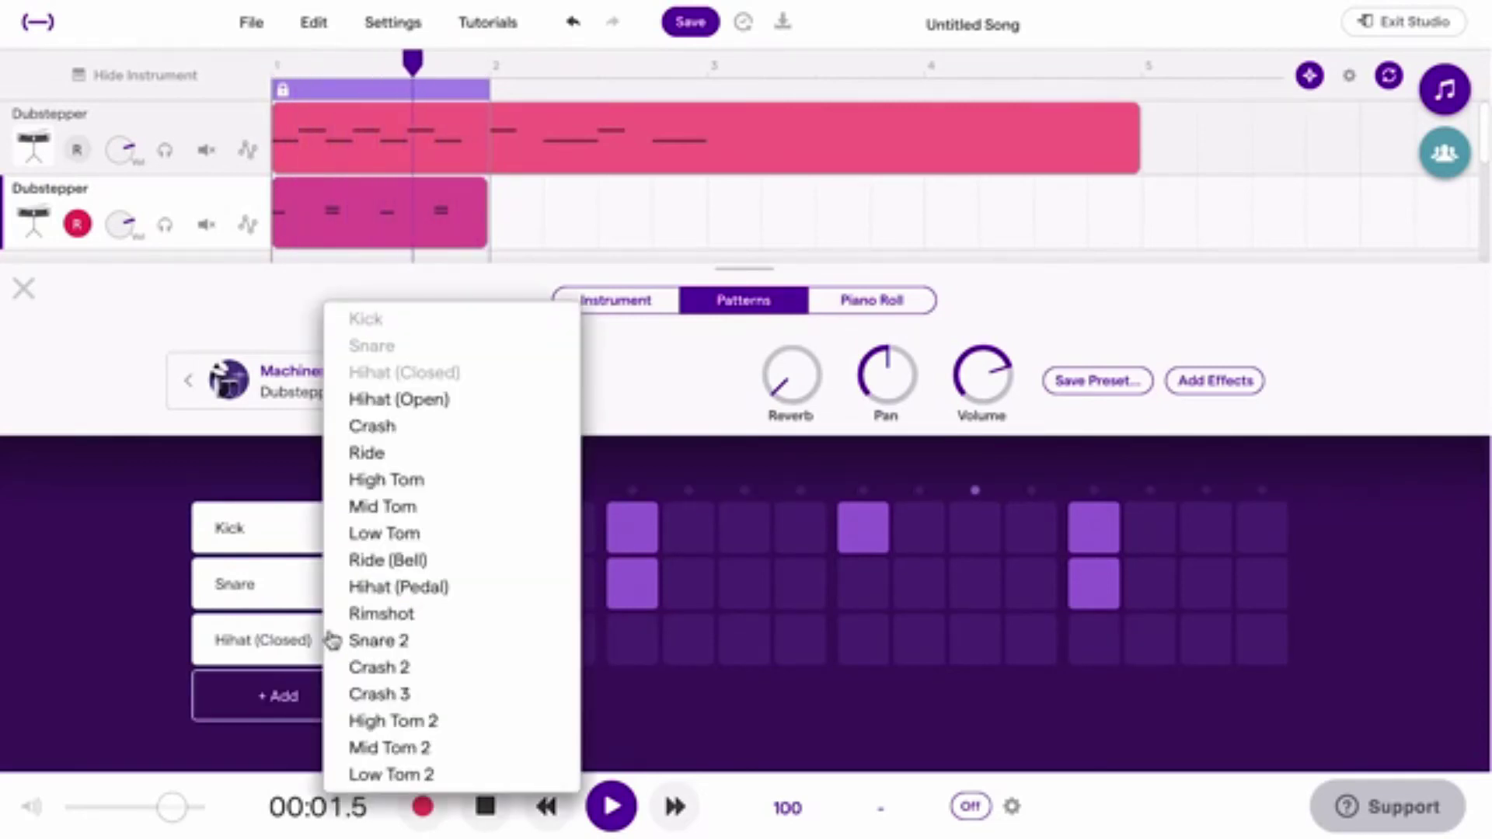
pyautogui.click(444, 614)
pyautogui.click(567, 636)
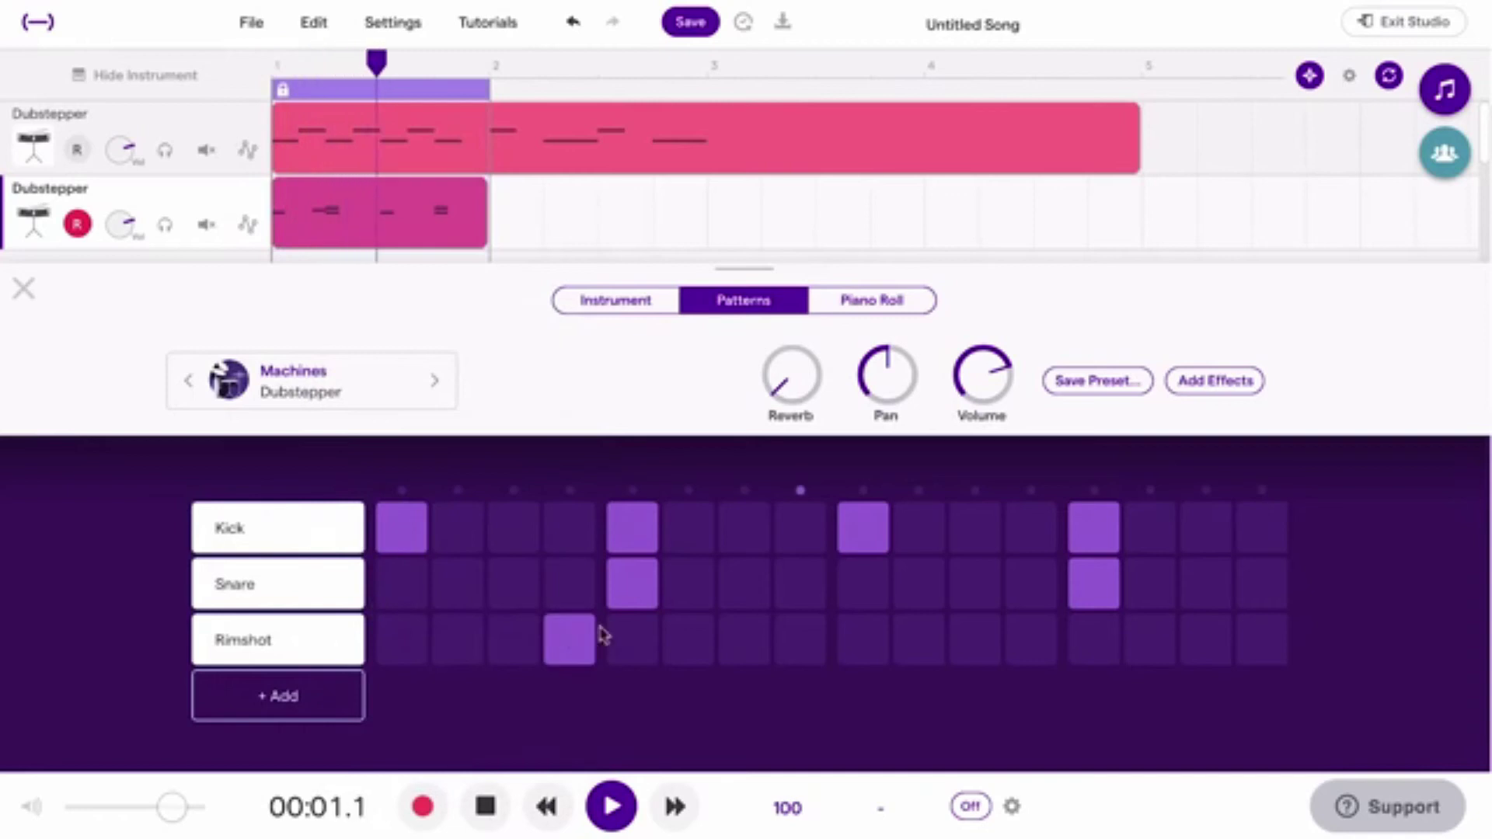
pyautogui.click(1024, 636)
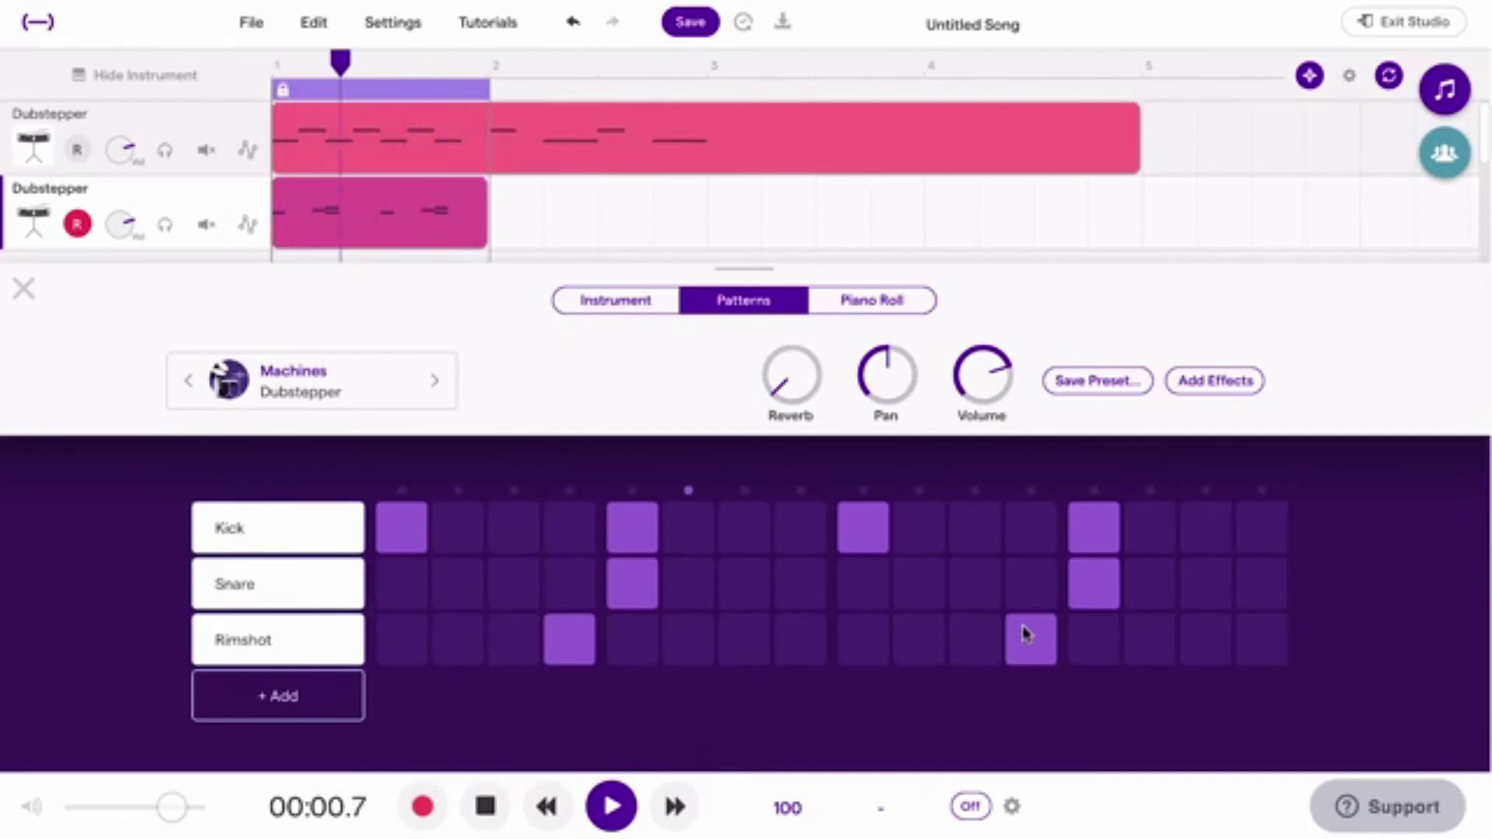
# - Stop playback and draw three extra drum hits in the piano roll
pyautogui.press('space')
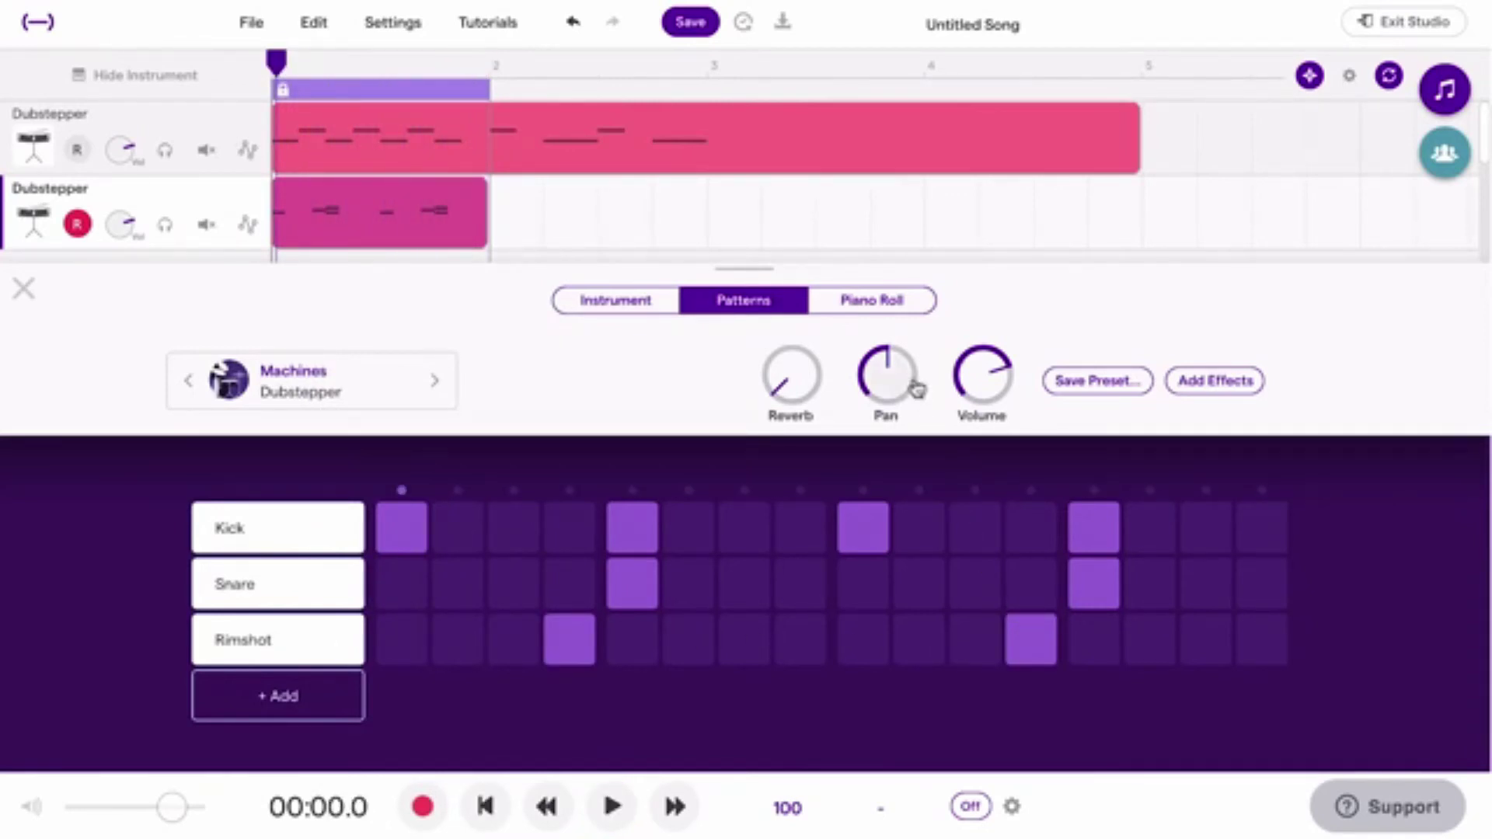
pyautogui.click(888, 311)
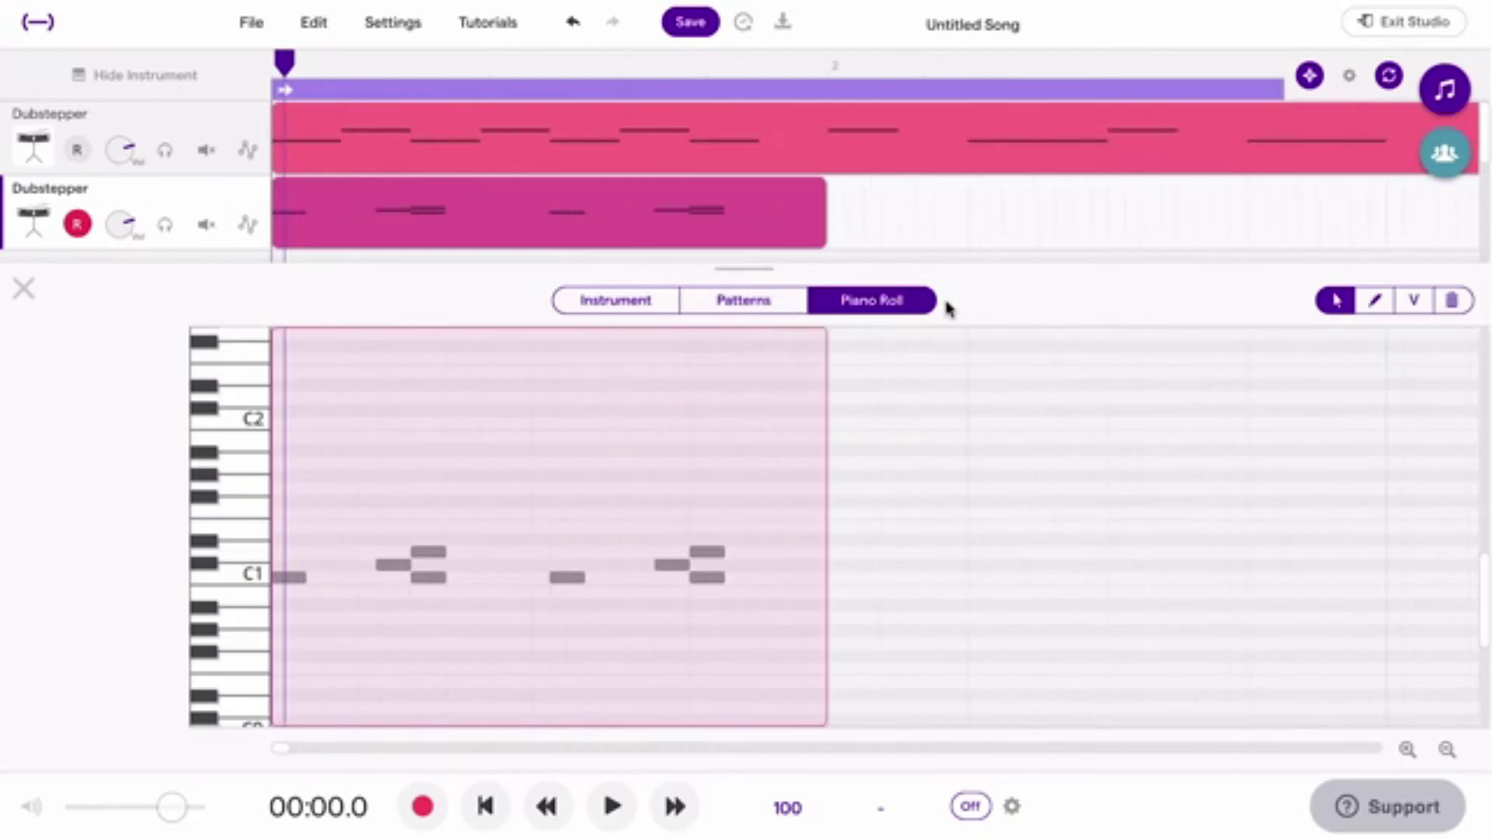
pyautogui.click(285, 579)
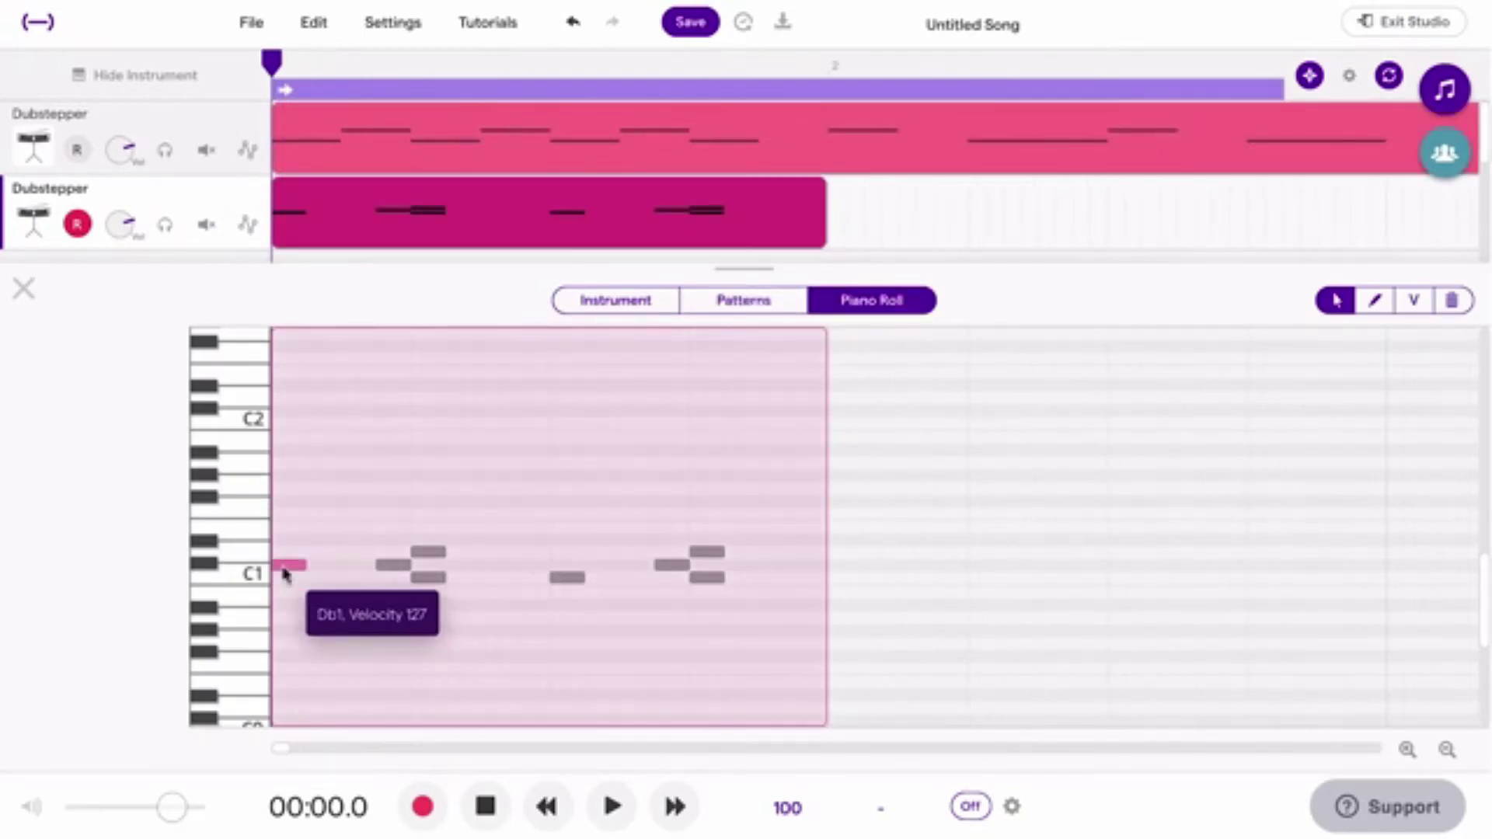
pyautogui.moveTo(309, 583)
pyautogui.mouseDown()
pyautogui.moveTo(347, 581)
pyautogui.moveTo(305, 579)
pyautogui.mouseUp()
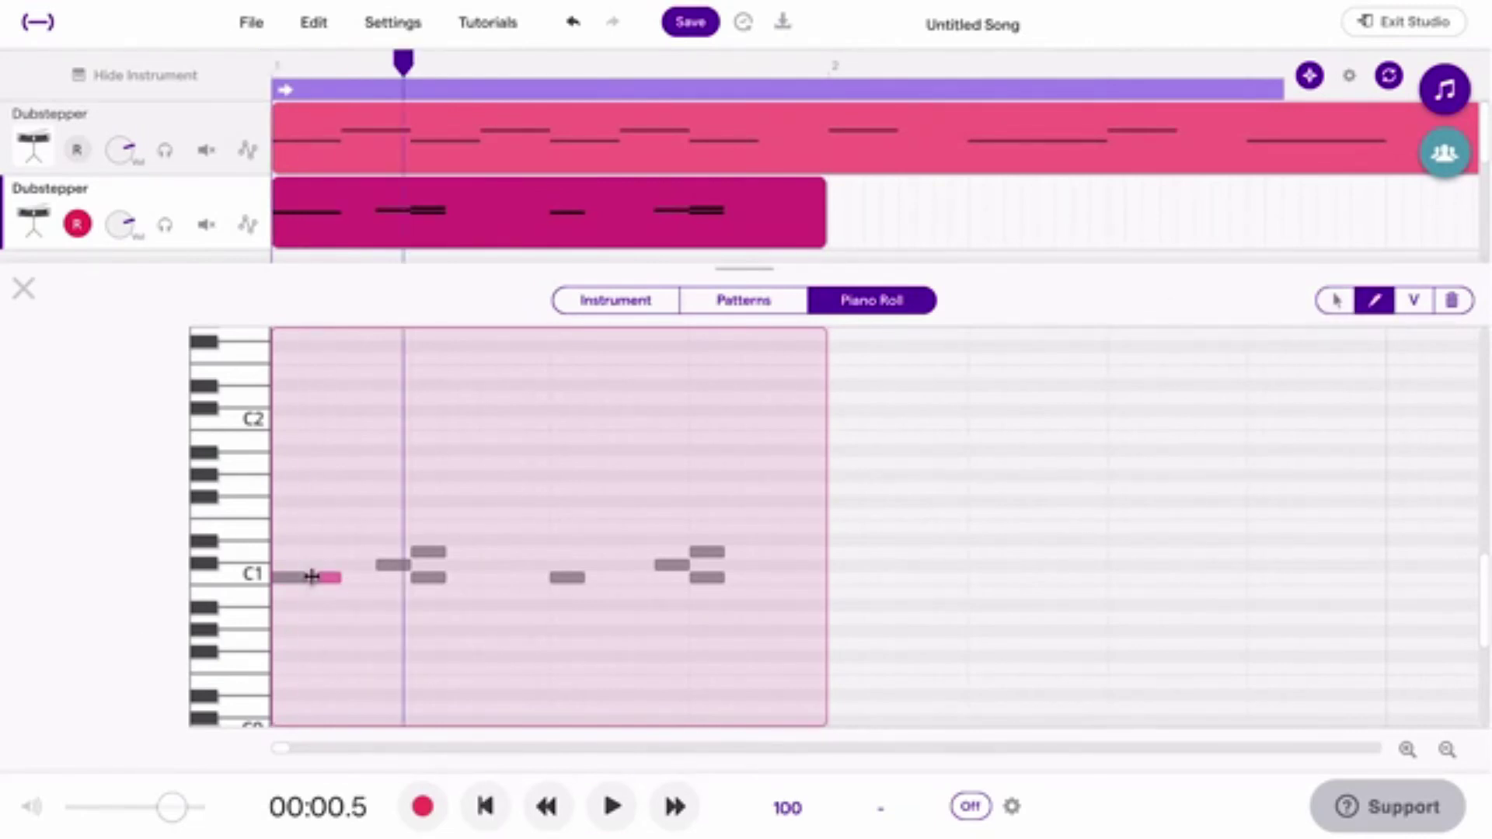
pyautogui.click(603, 577)
pyautogui.click(393, 488)
pyautogui.click(515, 488)
# - Stretch the drum clip to repeat over two bars and show the drum kit presets
pyautogui.moveTo(826, 218); pyautogui.dragTo(1285, 217)
pyautogui.click(1335, 300)
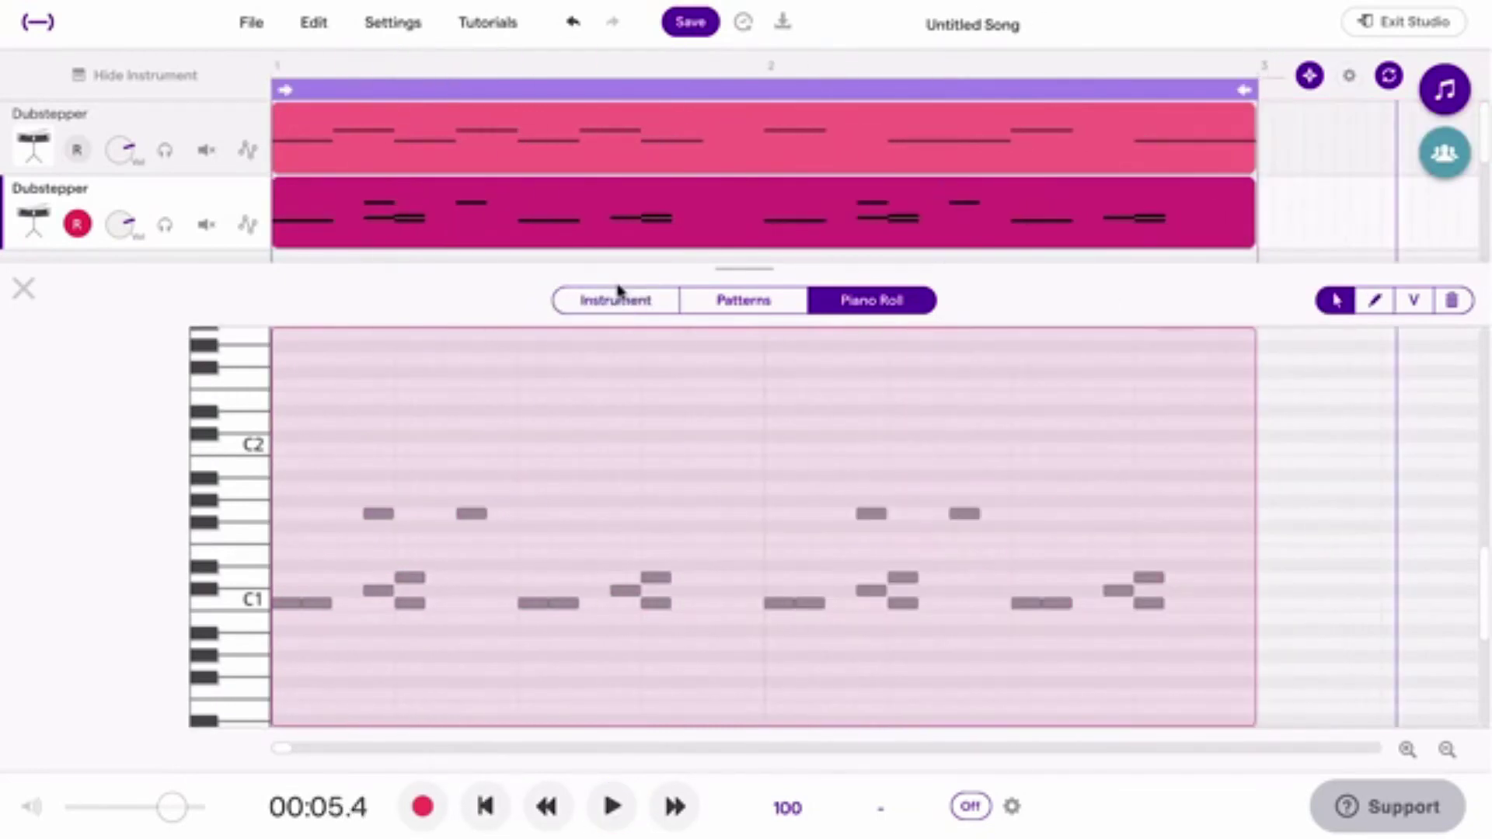
pyautogui.click(618, 299)
pyautogui.click(305, 372)
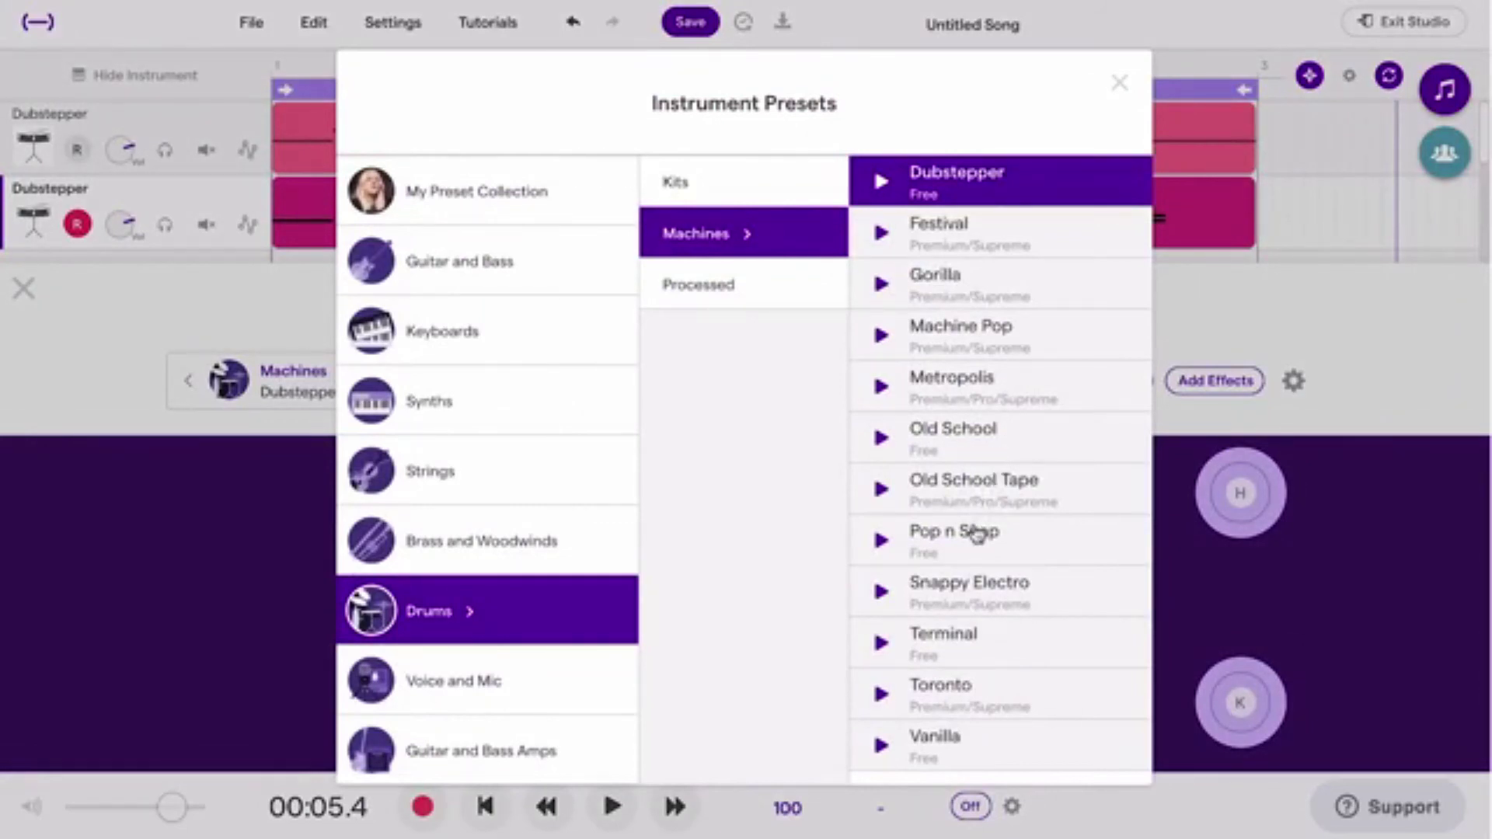
# - Switch the drum kit to the Pop n Snap preset and close the preset list
pyautogui.scroll(4, 975, 530)
pyautogui.scroll(-6, 975, 532)
pyautogui.scroll(2, 974, 544)
pyautogui.click(973, 564)
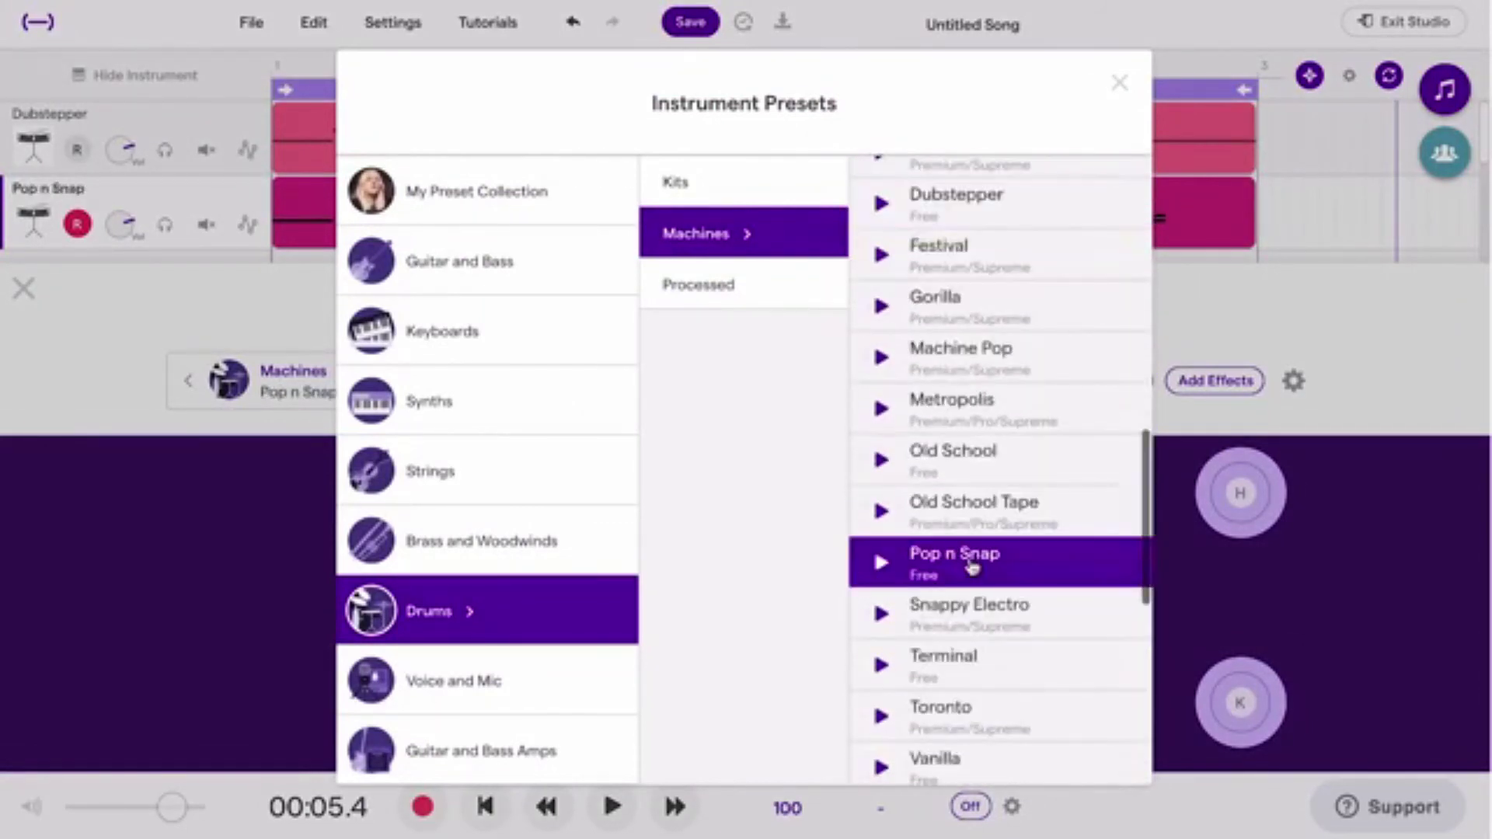
pyautogui.click(1120, 84)
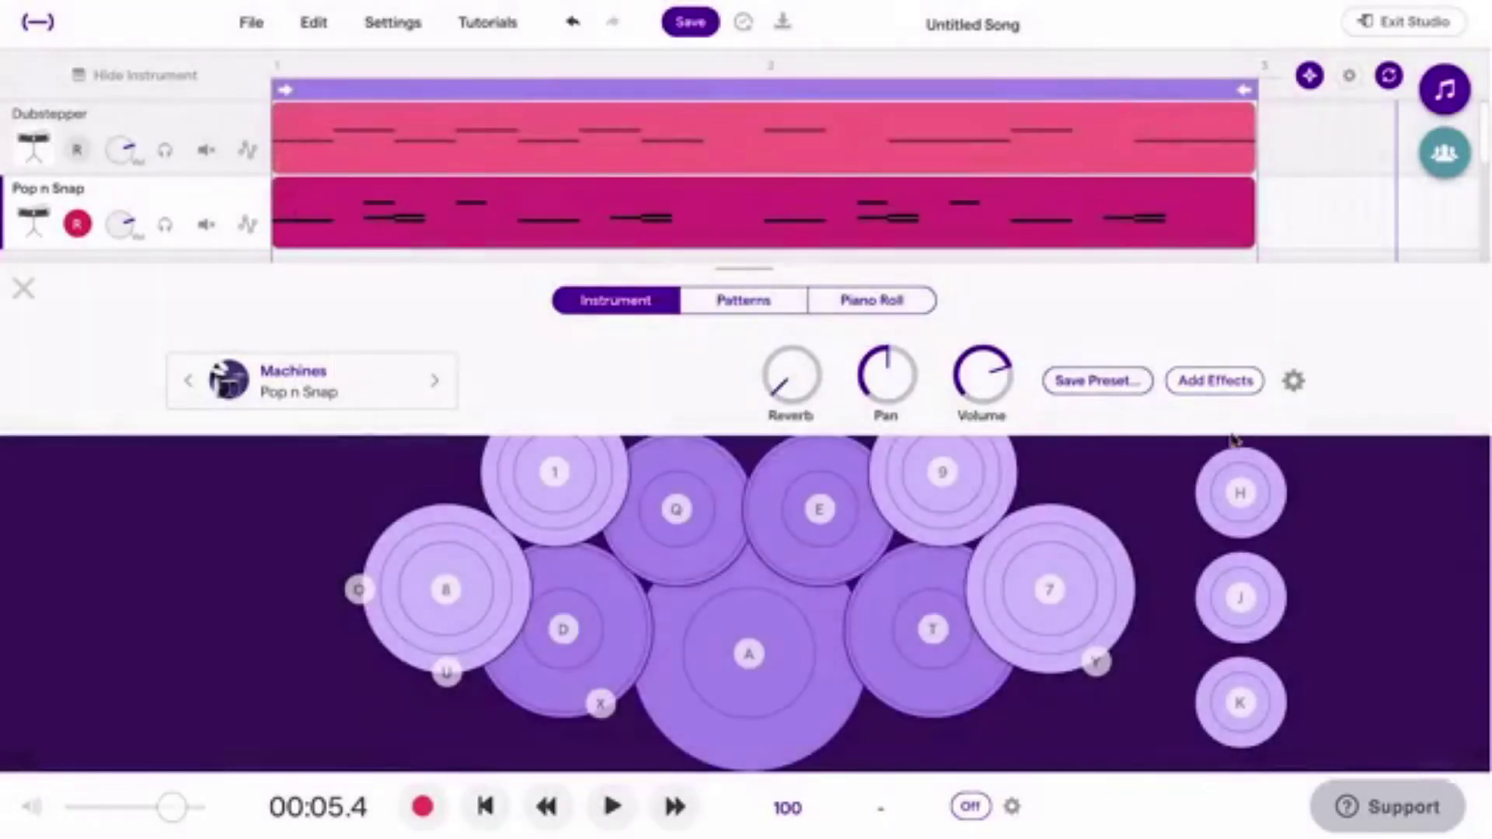
# - Browse the drum track's Add Effect catalogue and close it without adding one
pyautogui.click(1219, 382)
pyautogui.click(778, 526)
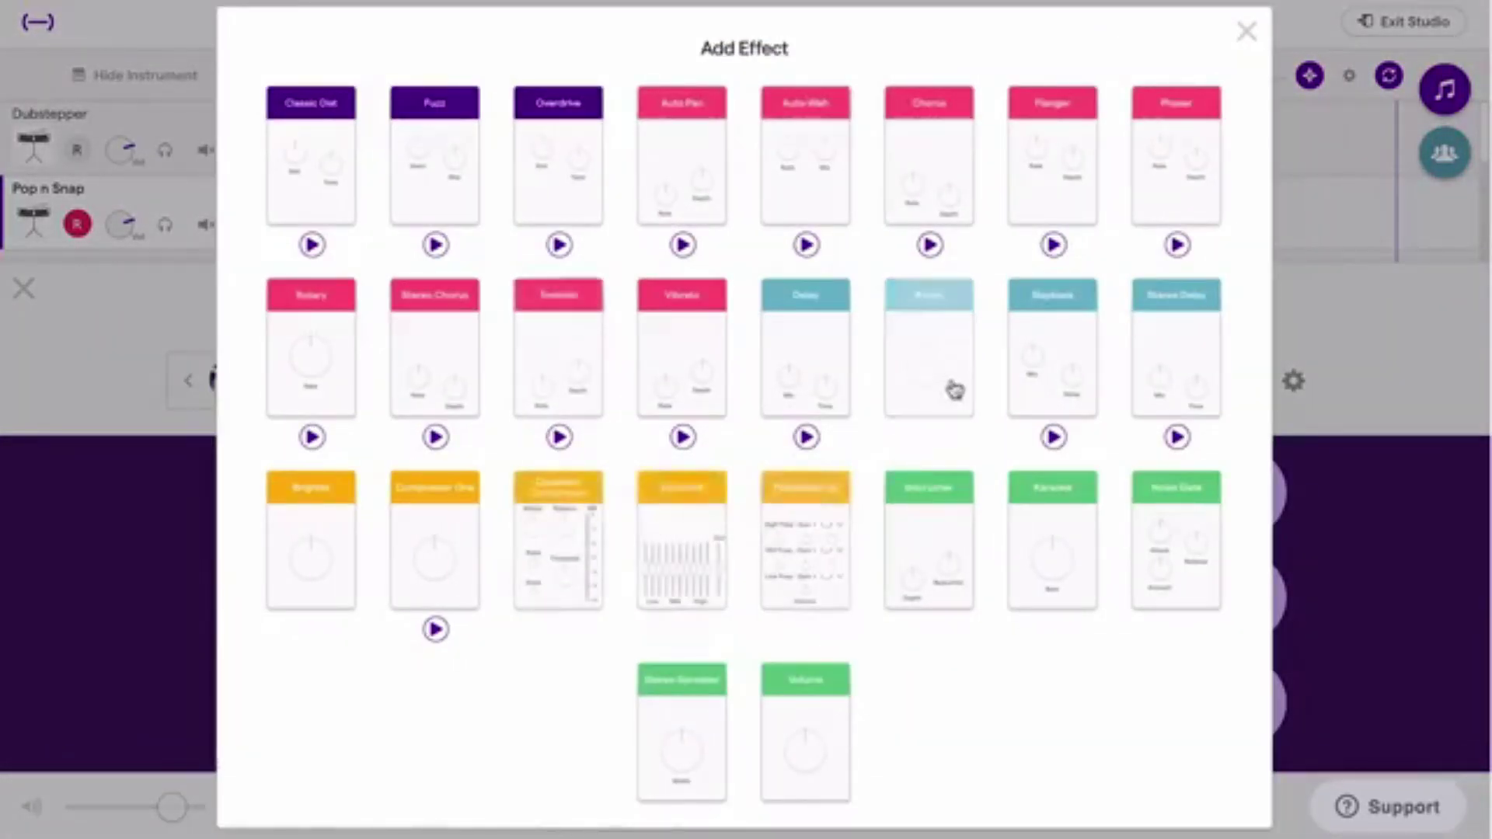
pyautogui.click(27, 290)
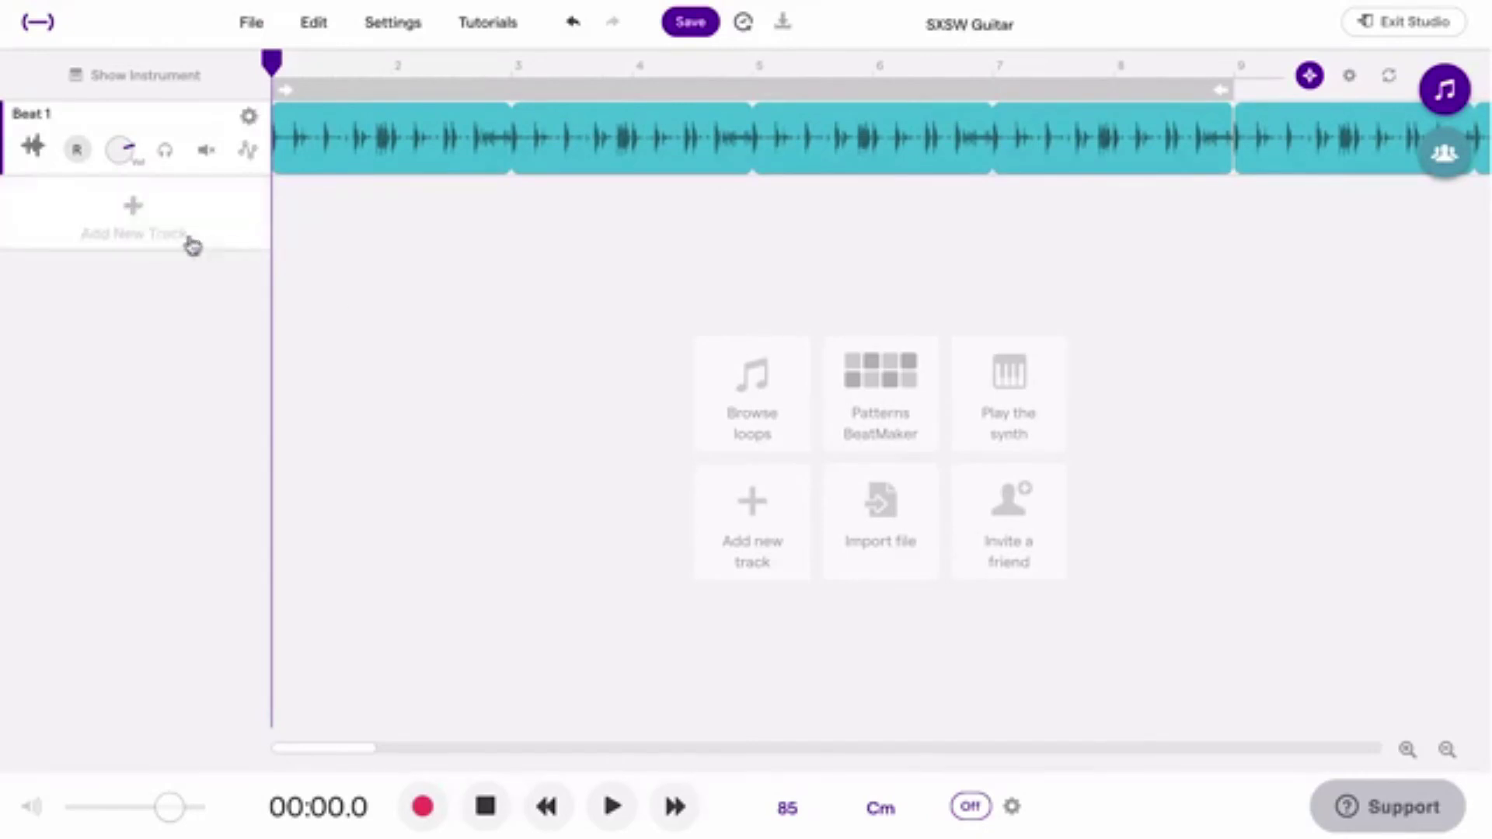
# - Add a Guitar & bass track using the Rock AC-AC preset
pyautogui.click(160, 236)
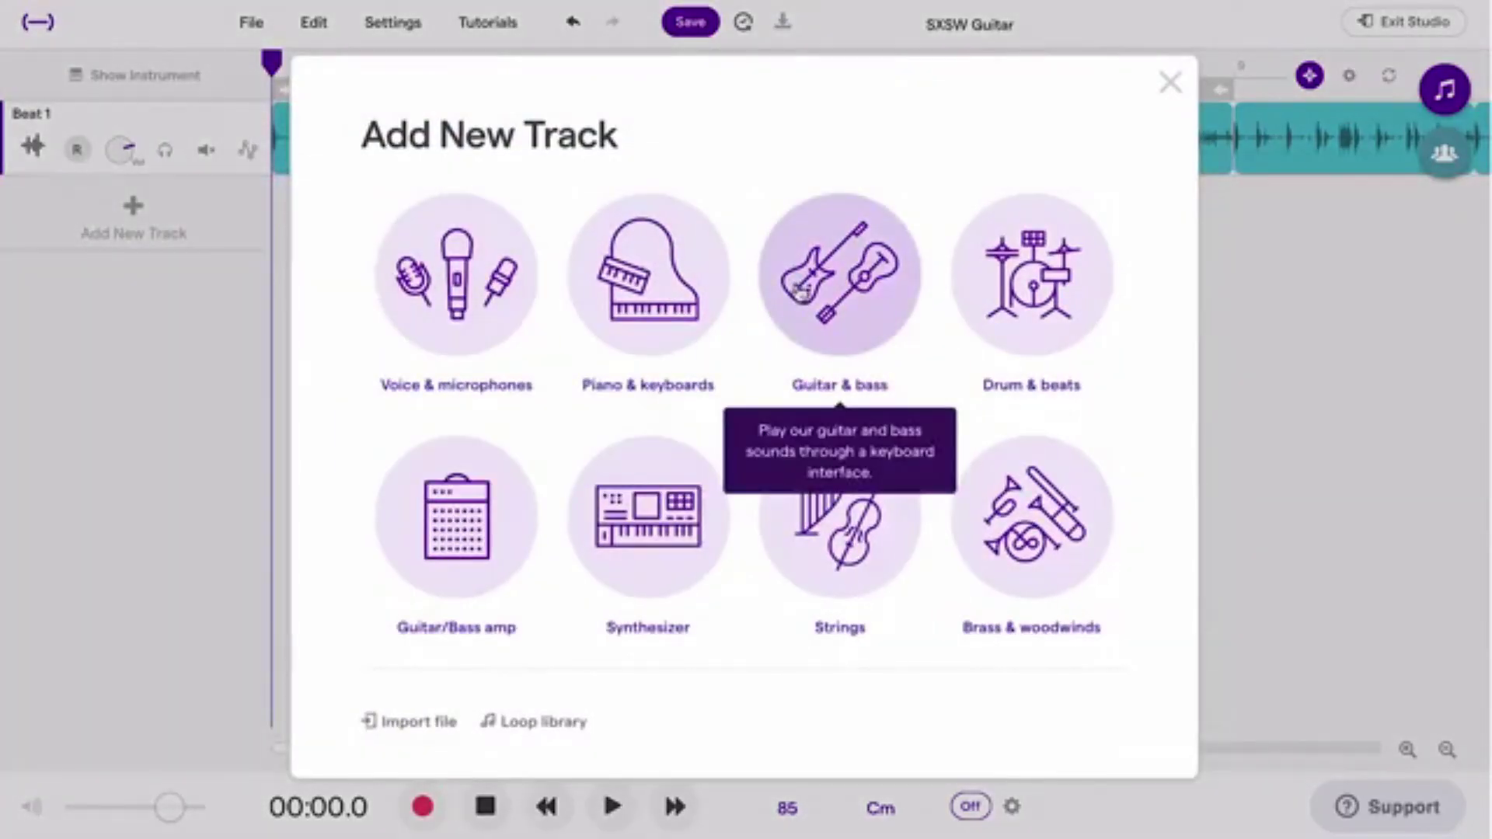
pyautogui.click(801, 292)
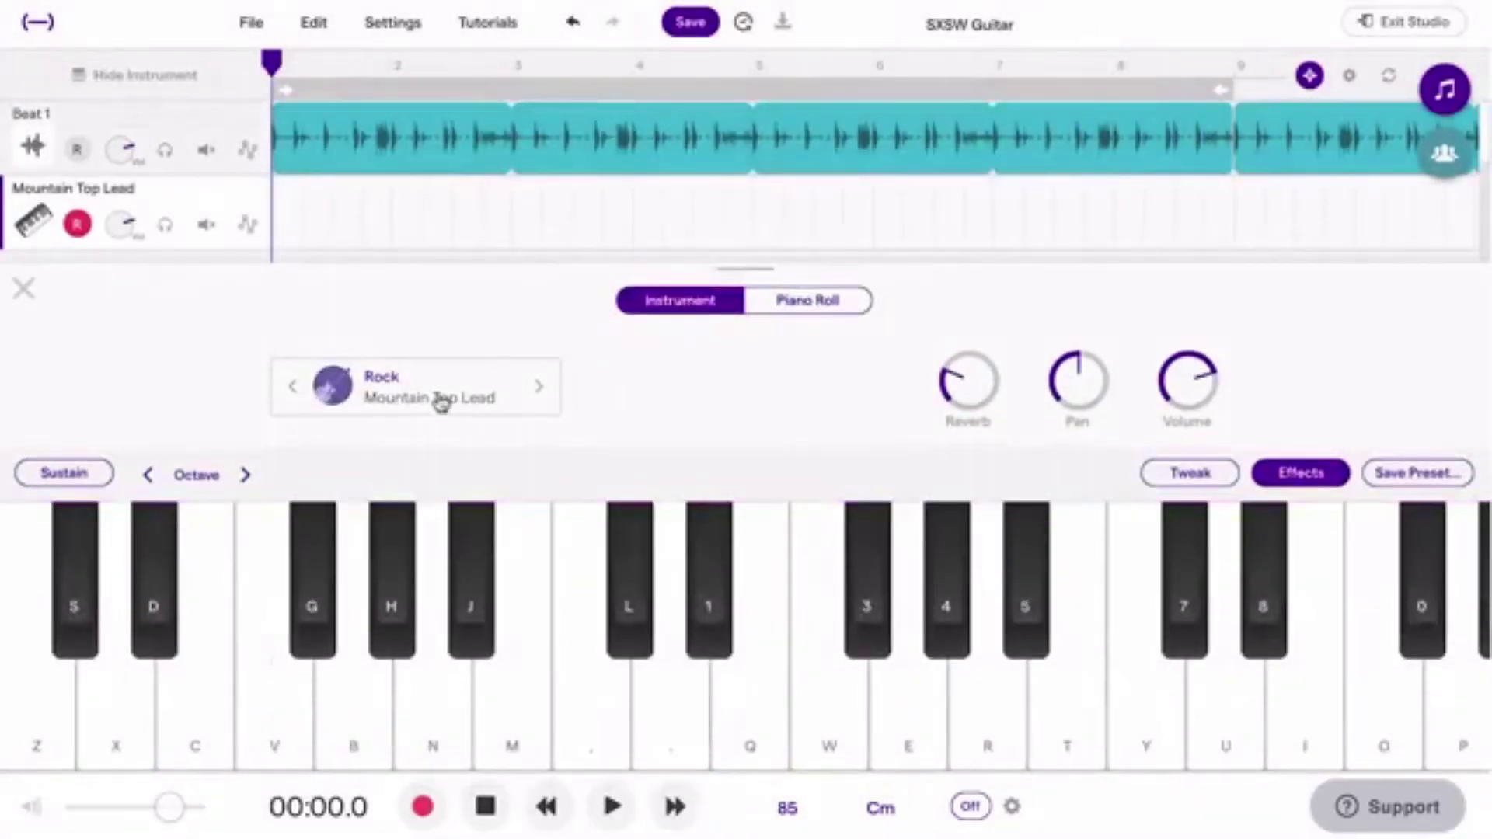
pyautogui.click(440, 398)
pyautogui.click(963, 451)
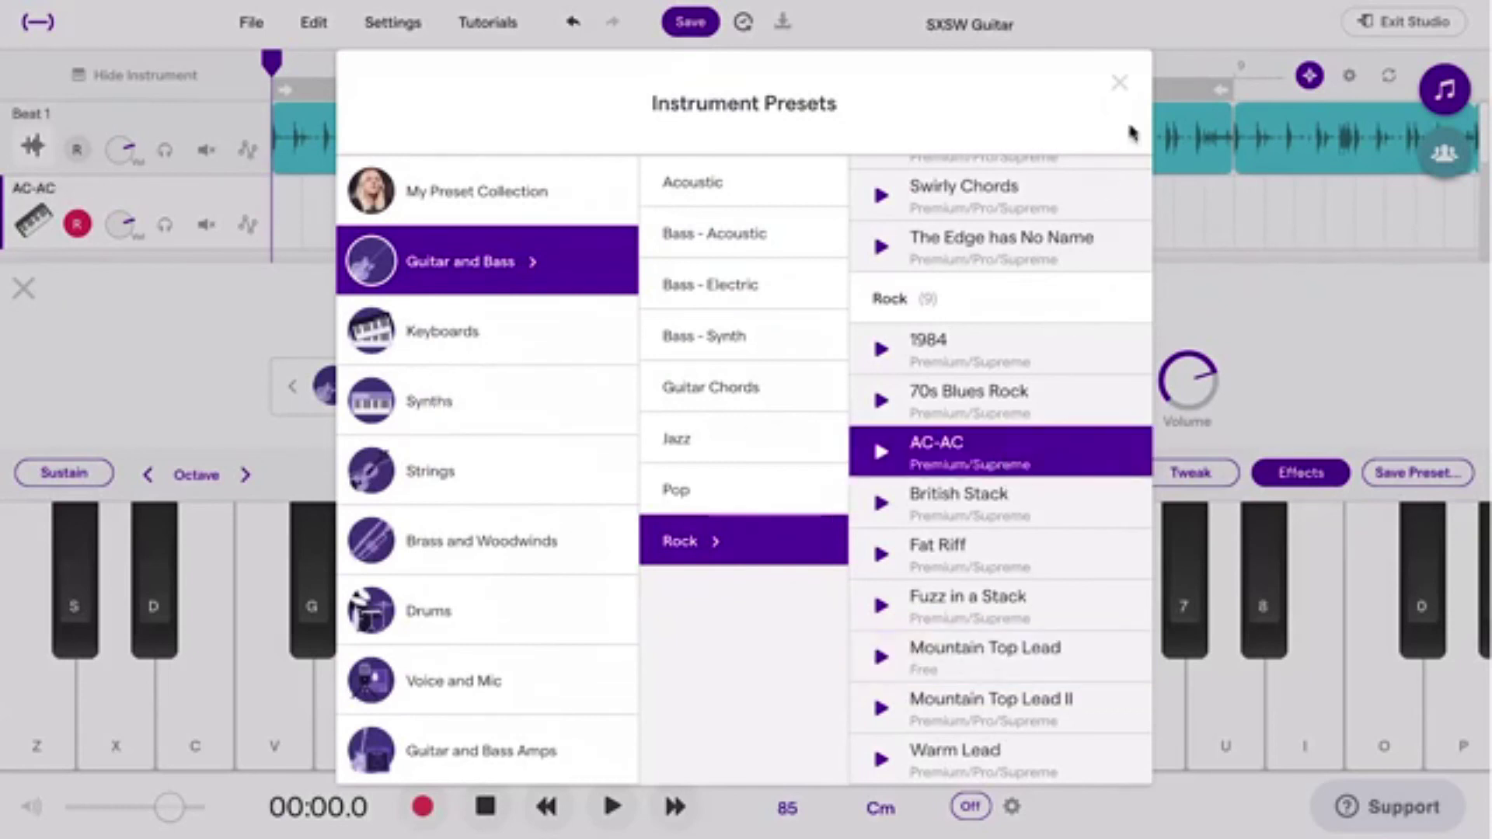
# - Record a guitar riff on the AC-AC track with keys Z, V, D, V, J, H, B, D, X
pyautogui.click(1120, 82)
pyautogui.click(422, 809)
pyautogui.press('z')
pyautogui.press('v')
pyautogui.press('d')
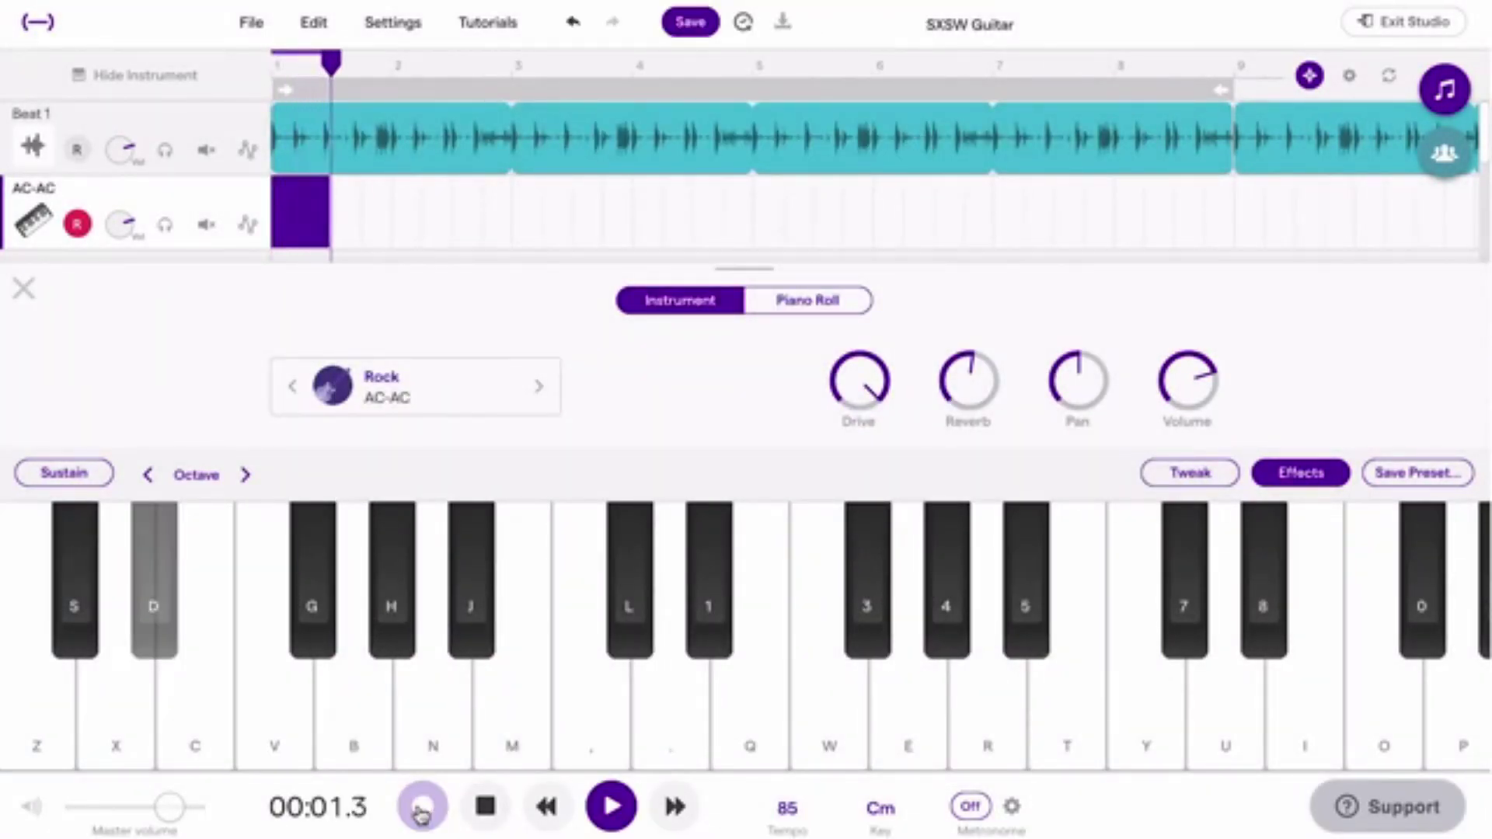
pyautogui.press('v')
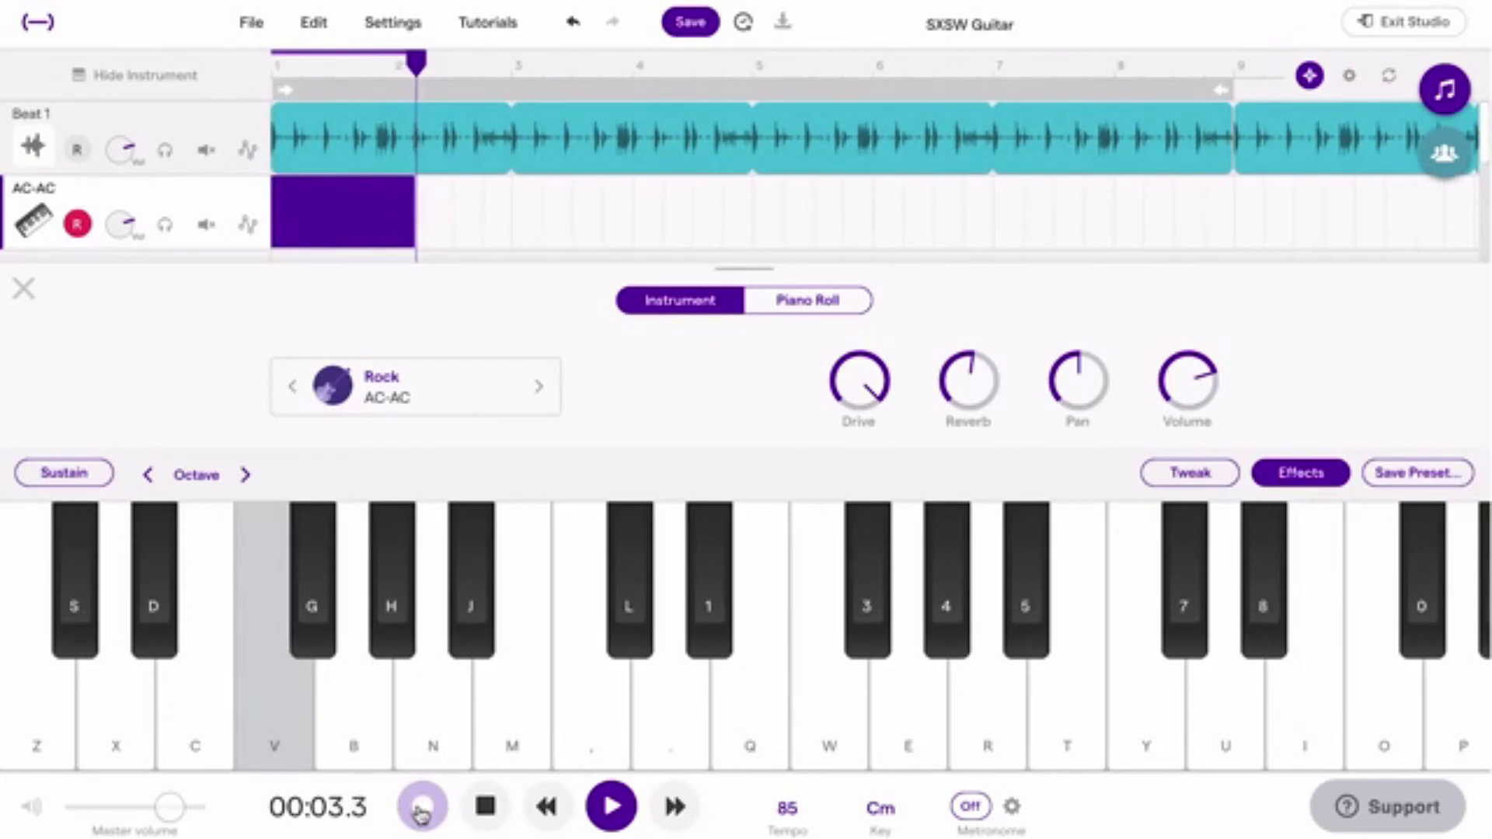
pyautogui.press('j')
pyautogui.press('h')
pyautogui.press('b')
pyautogui.press('d')
pyautogui.press('x')
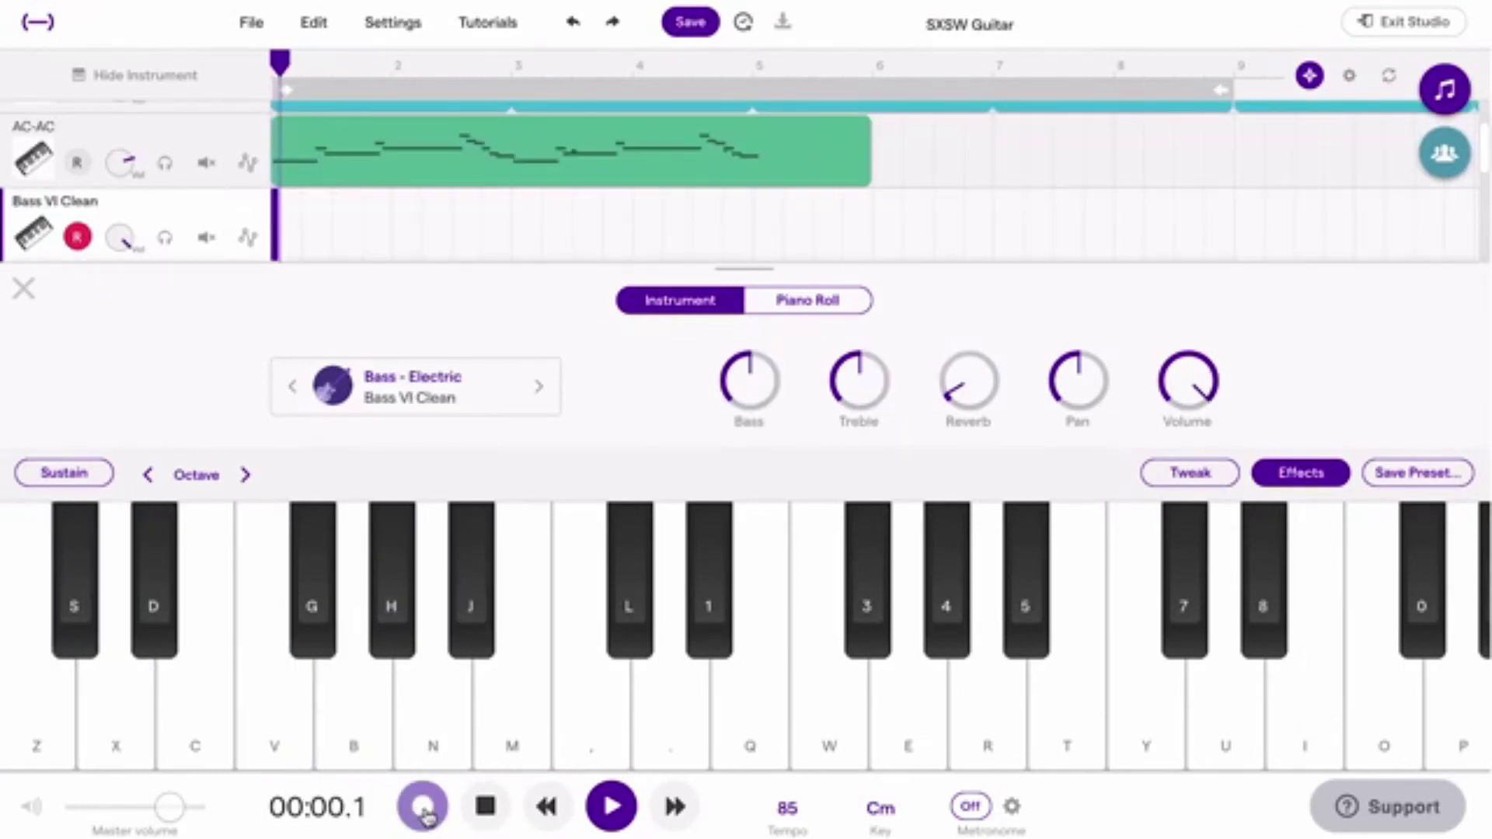
# - Record a short bass line on the Bass VI Clean track with keys D, D, B, H, J
pyautogui.press('d')
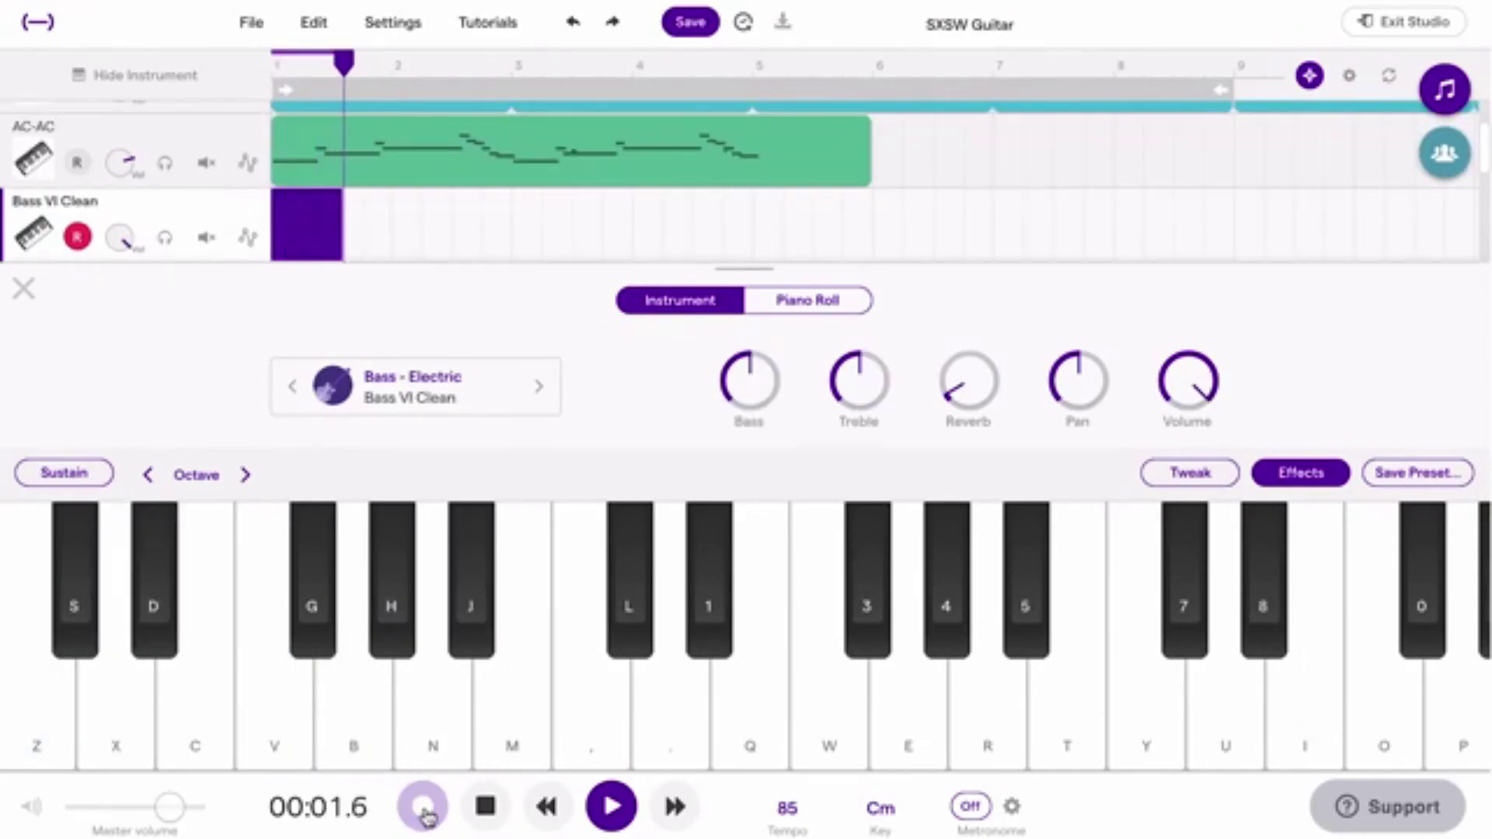
pyautogui.press('d')
pyautogui.press('b')
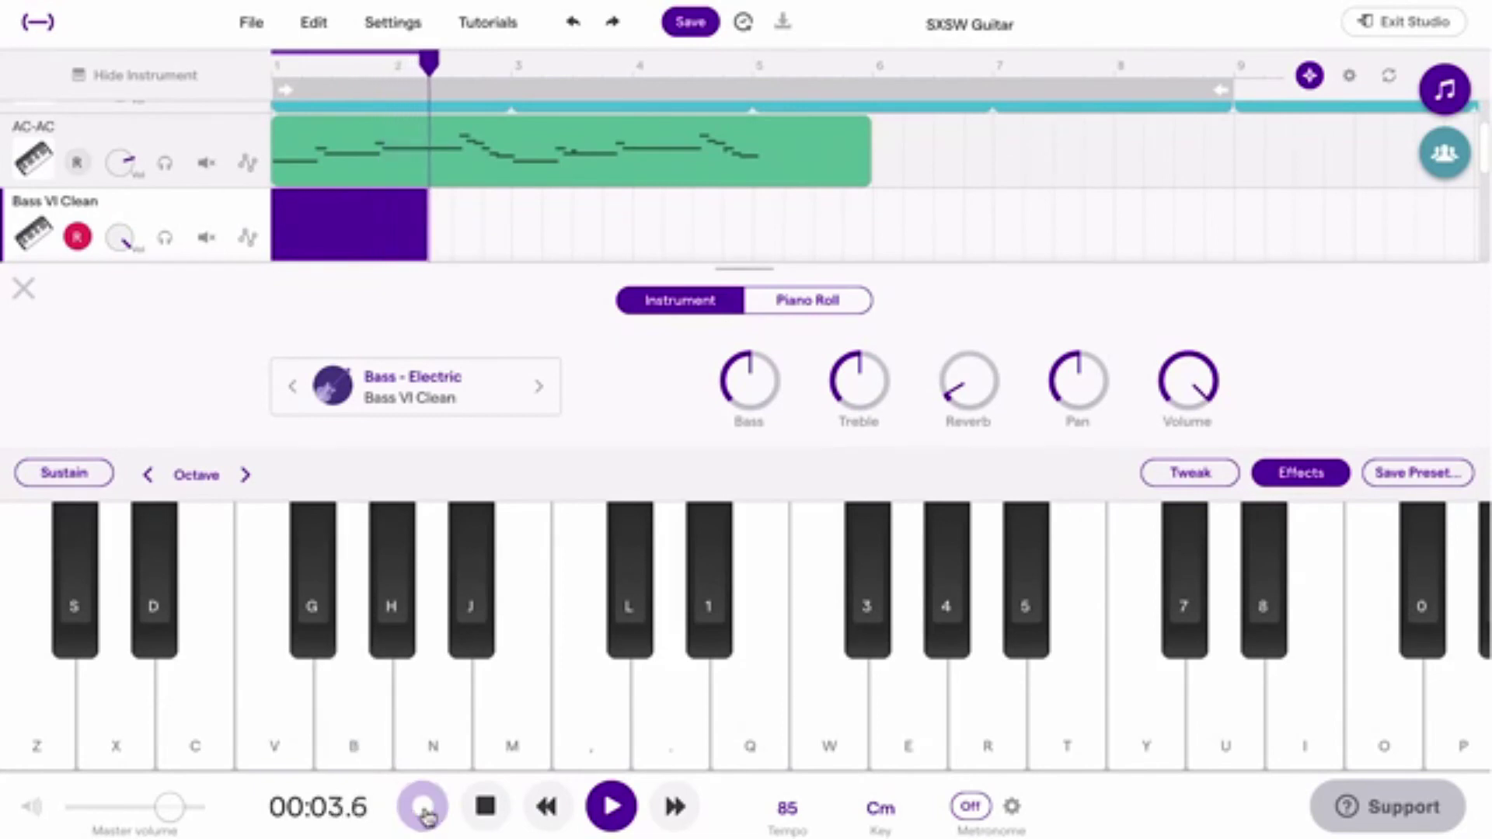
pyautogui.press('h')
pyautogui.press('h')
pyautogui.press('h')
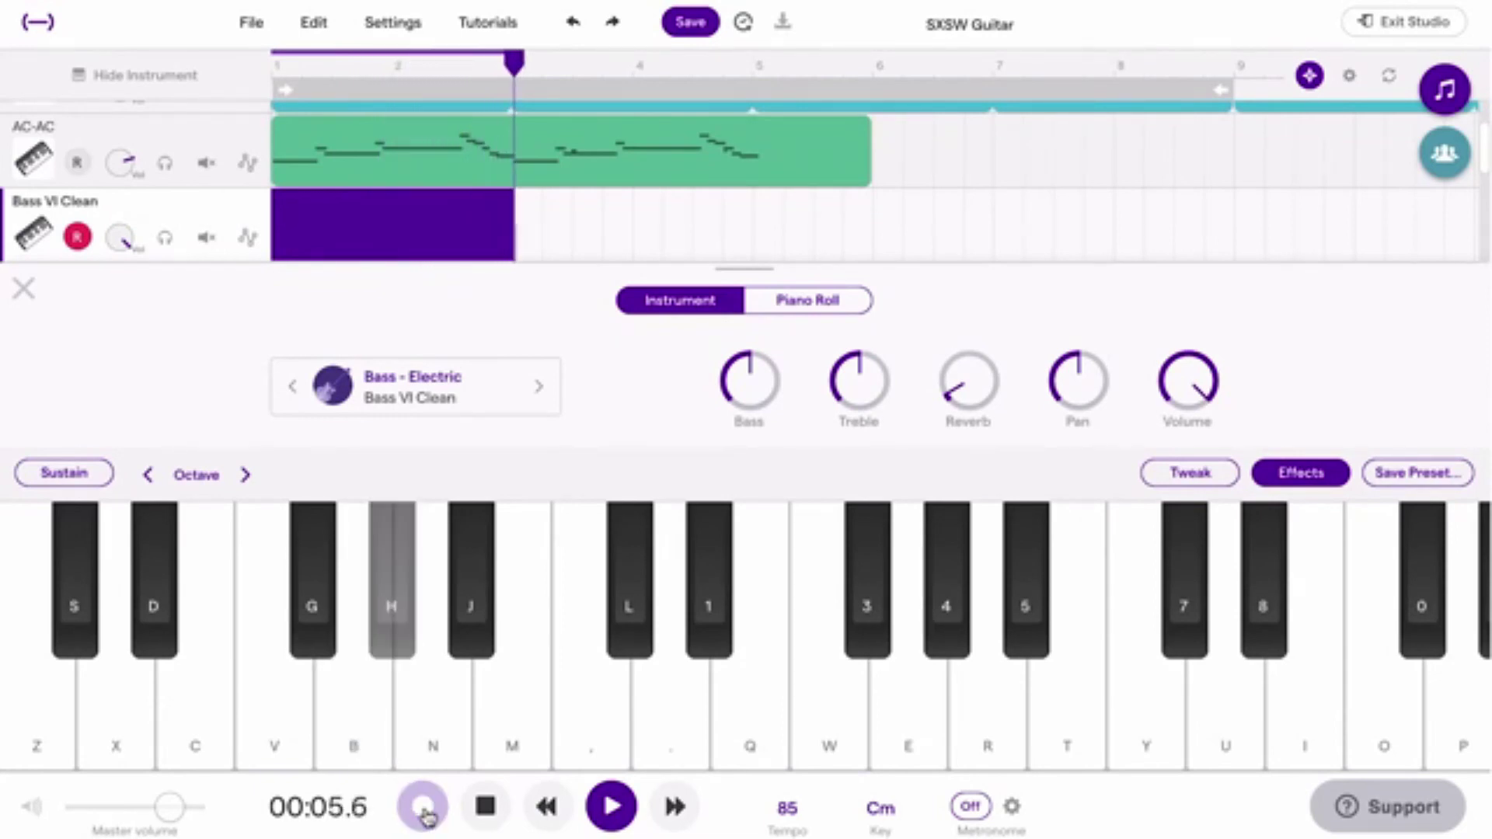
pyautogui.press('j')
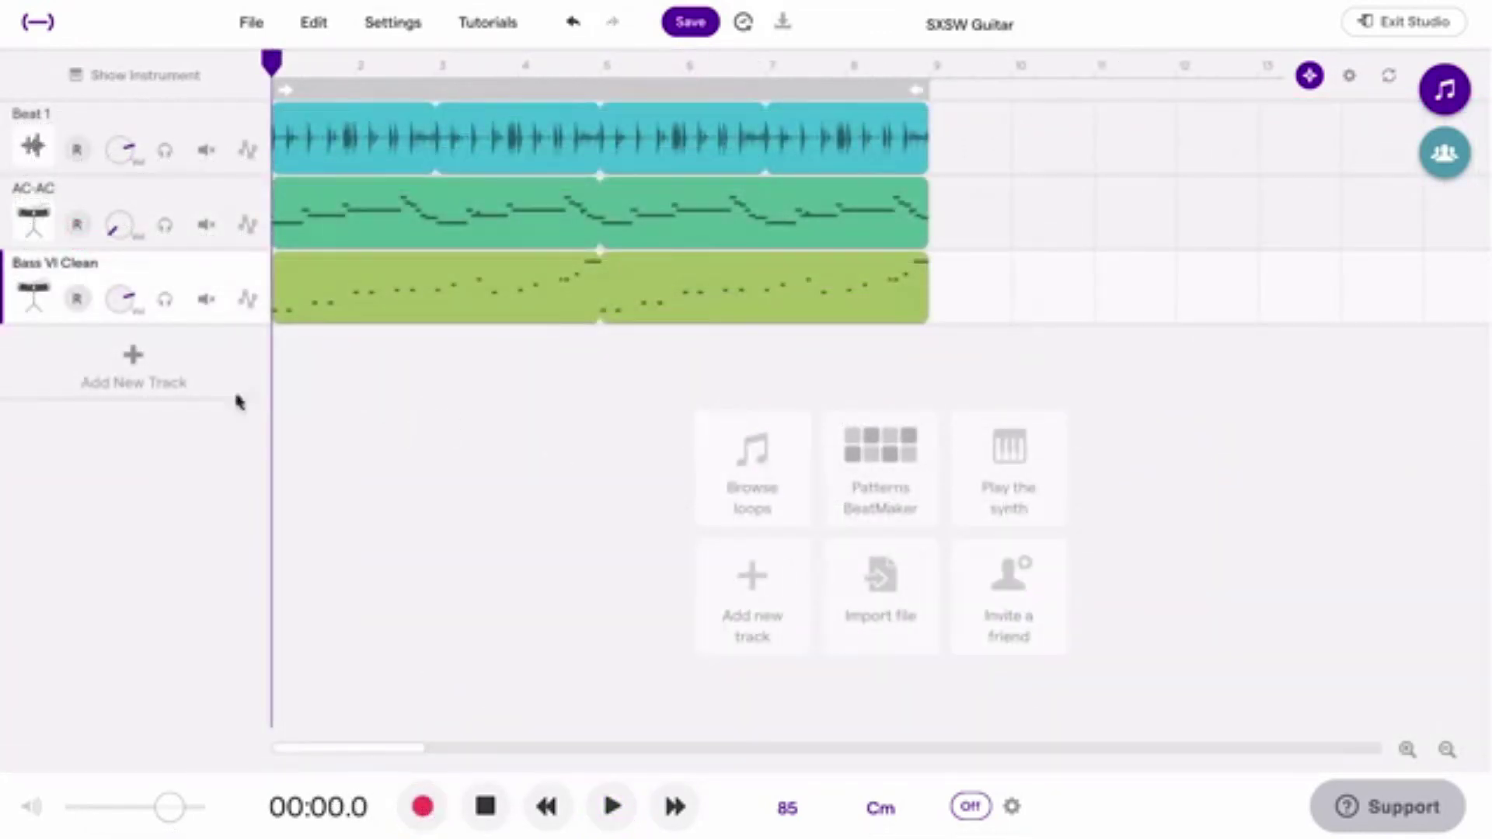
# - Add a Clean Rhythm guitar-amp track, complete Sound Setup through the volume test, and start recording
pyautogui.click(155, 379)
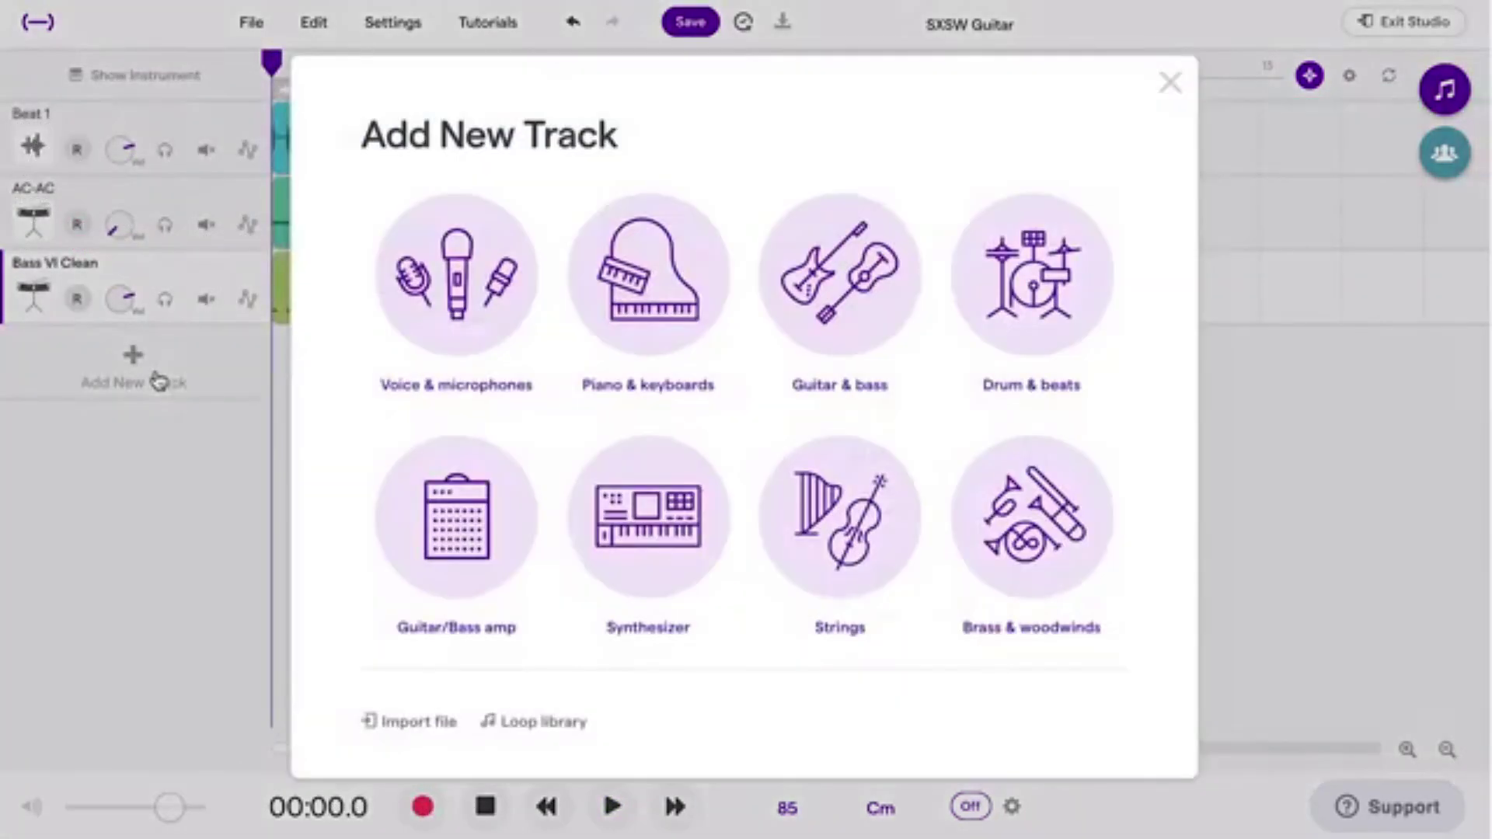
pyautogui.click(431, 499)
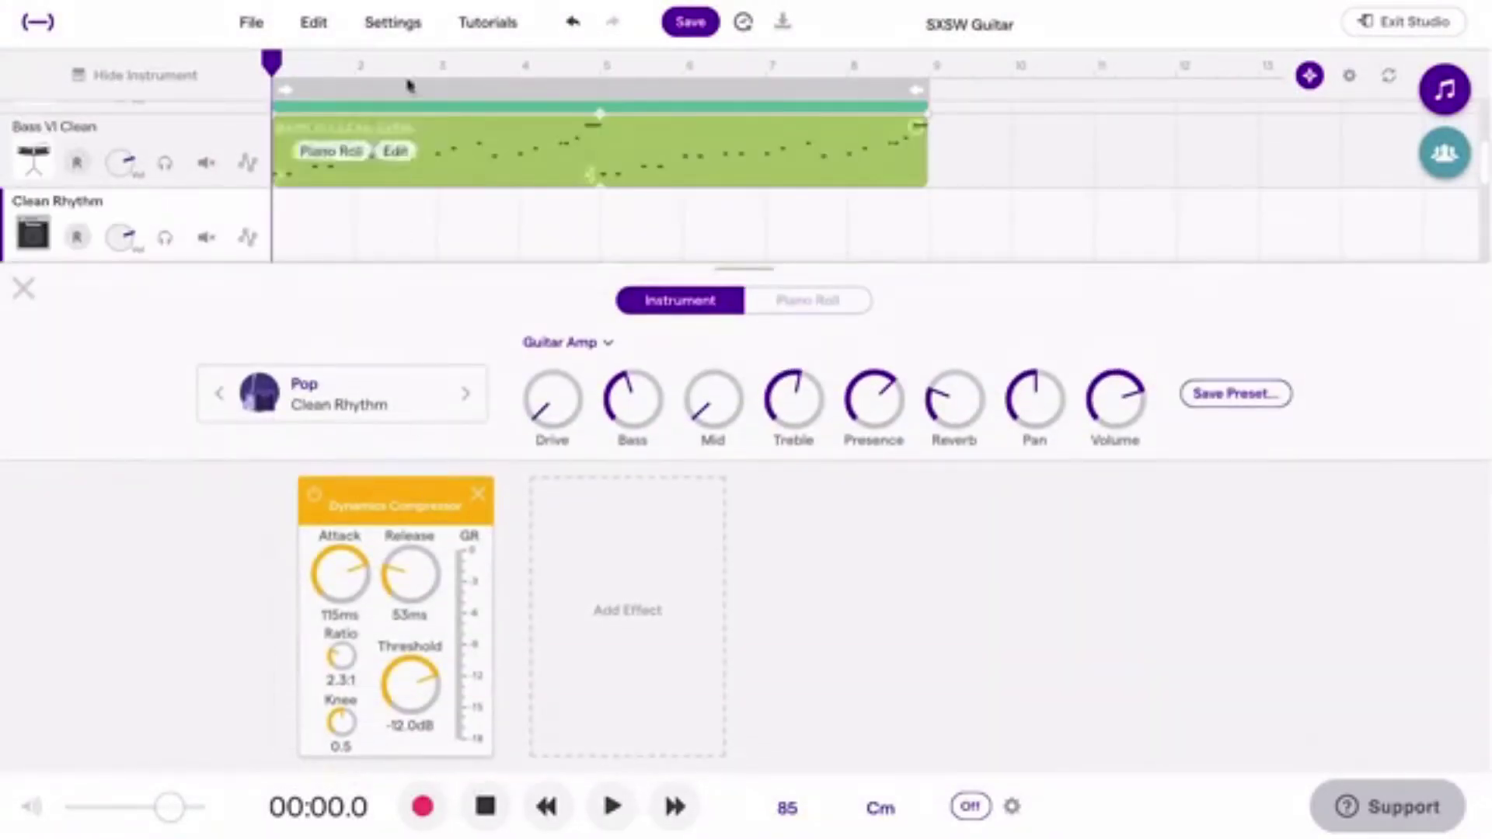
pyautogui.click(410, 22)
pyautogui.click(428, 51)
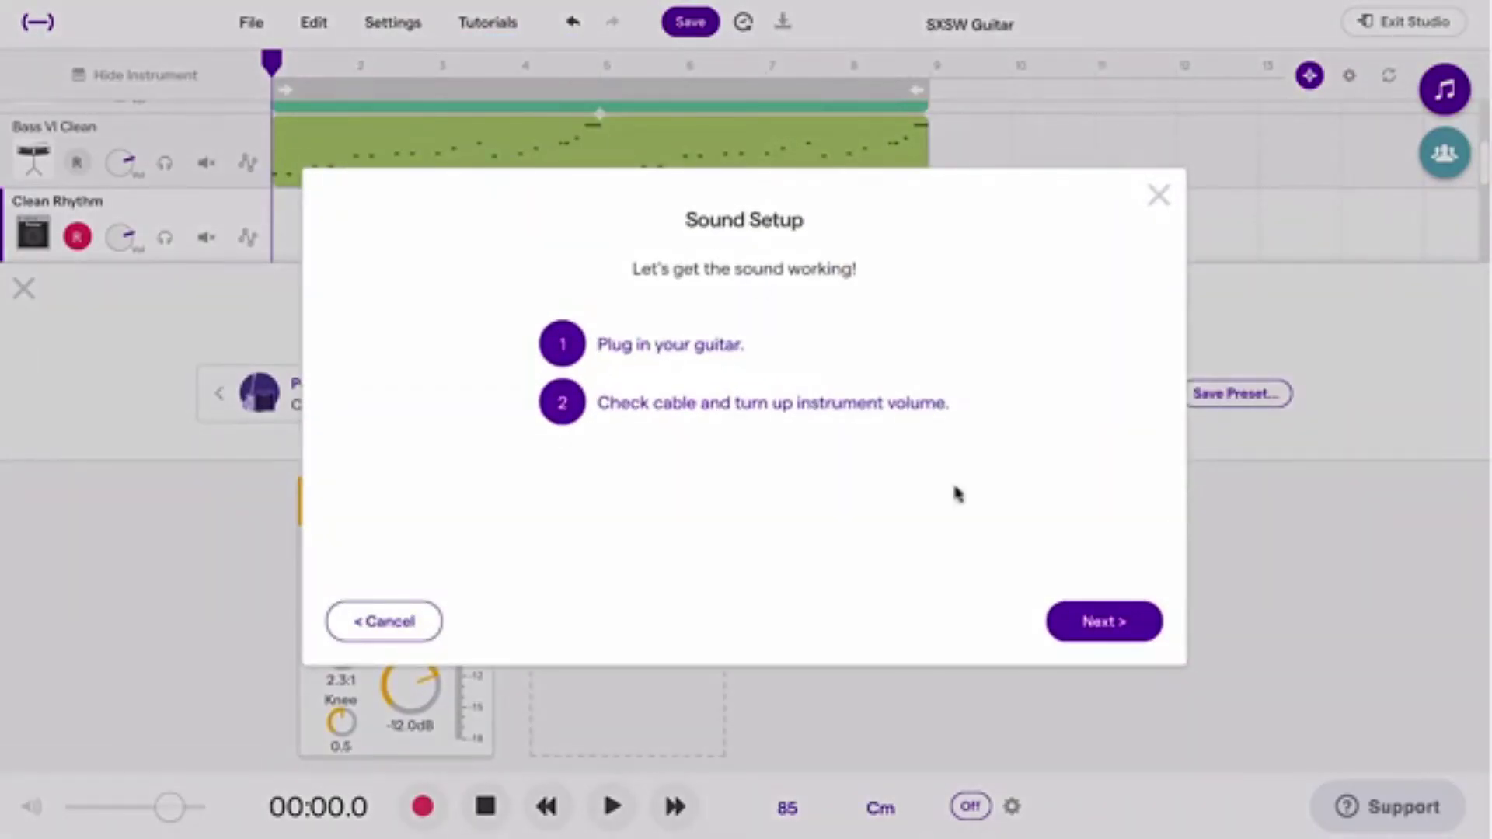
pyautogui.click(1104, 622)
pyautogui.click(1087, 624)
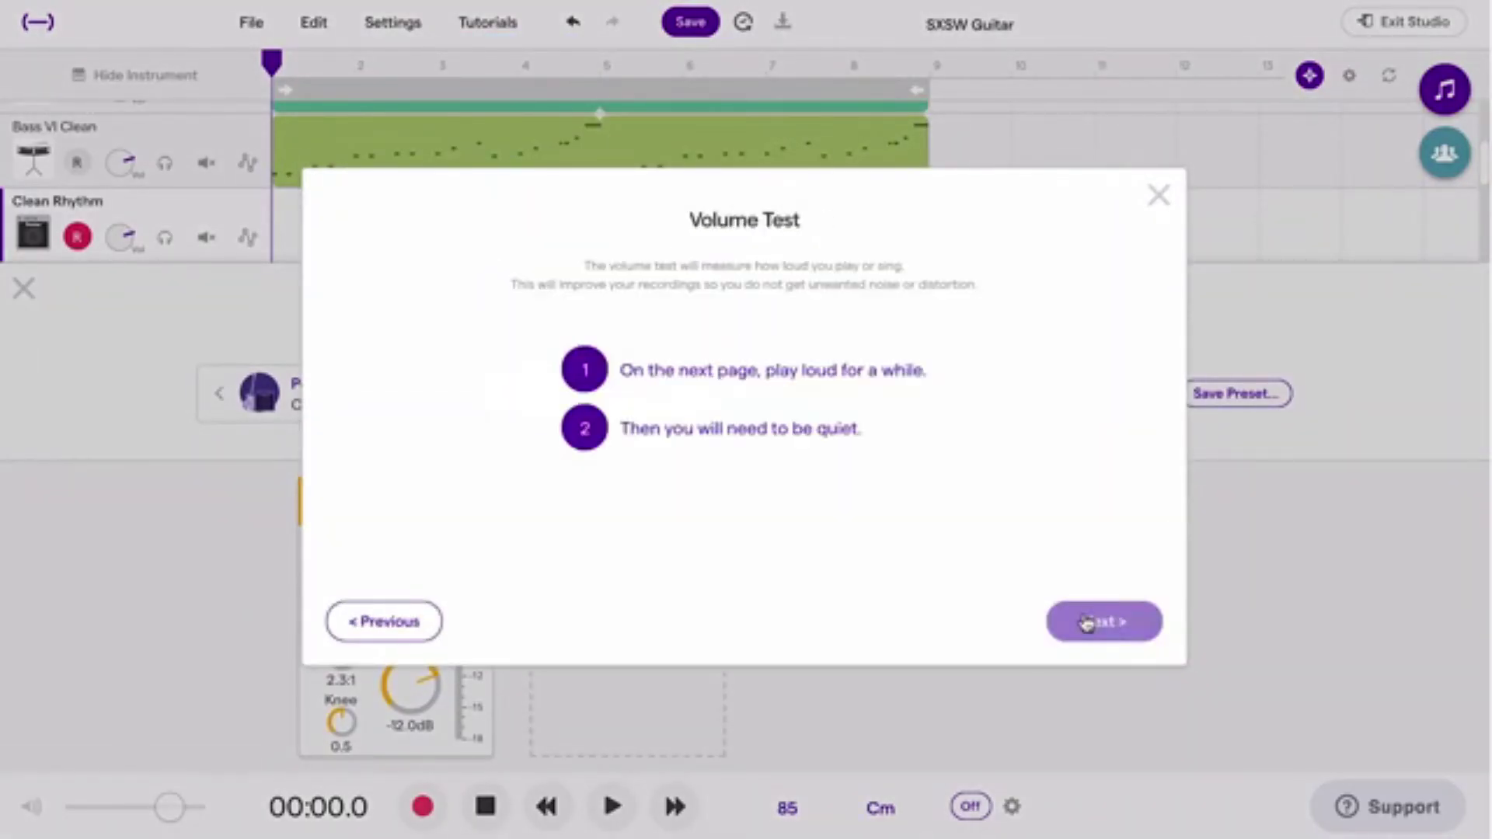
pyautogui.click(1104, 624)
pyautogui.click(423, 808)
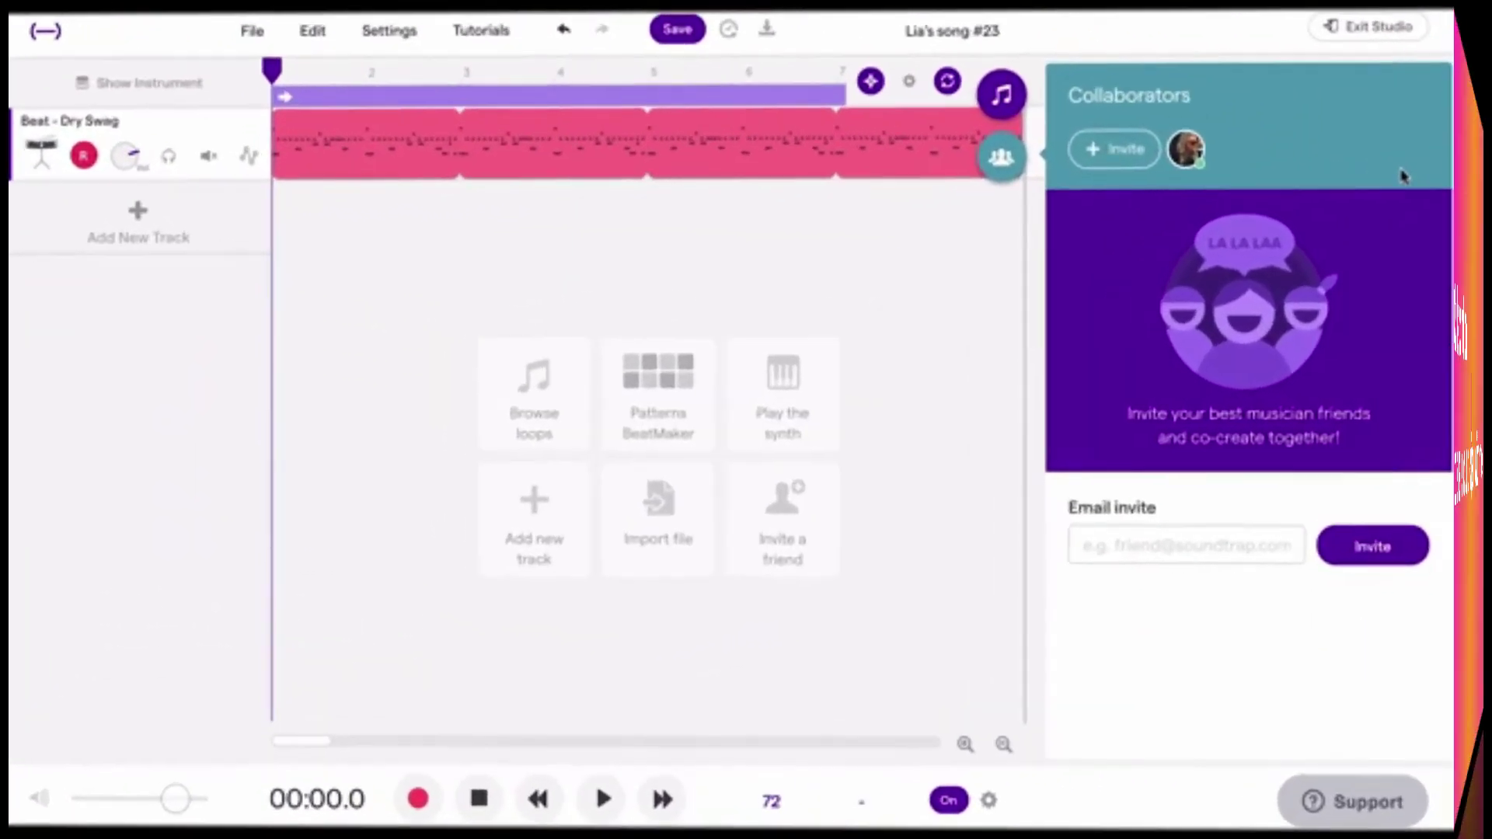
# - Open the collaborator invite, search Find People for the musician by name, and choose them
pyautogui.click(1149, 145)
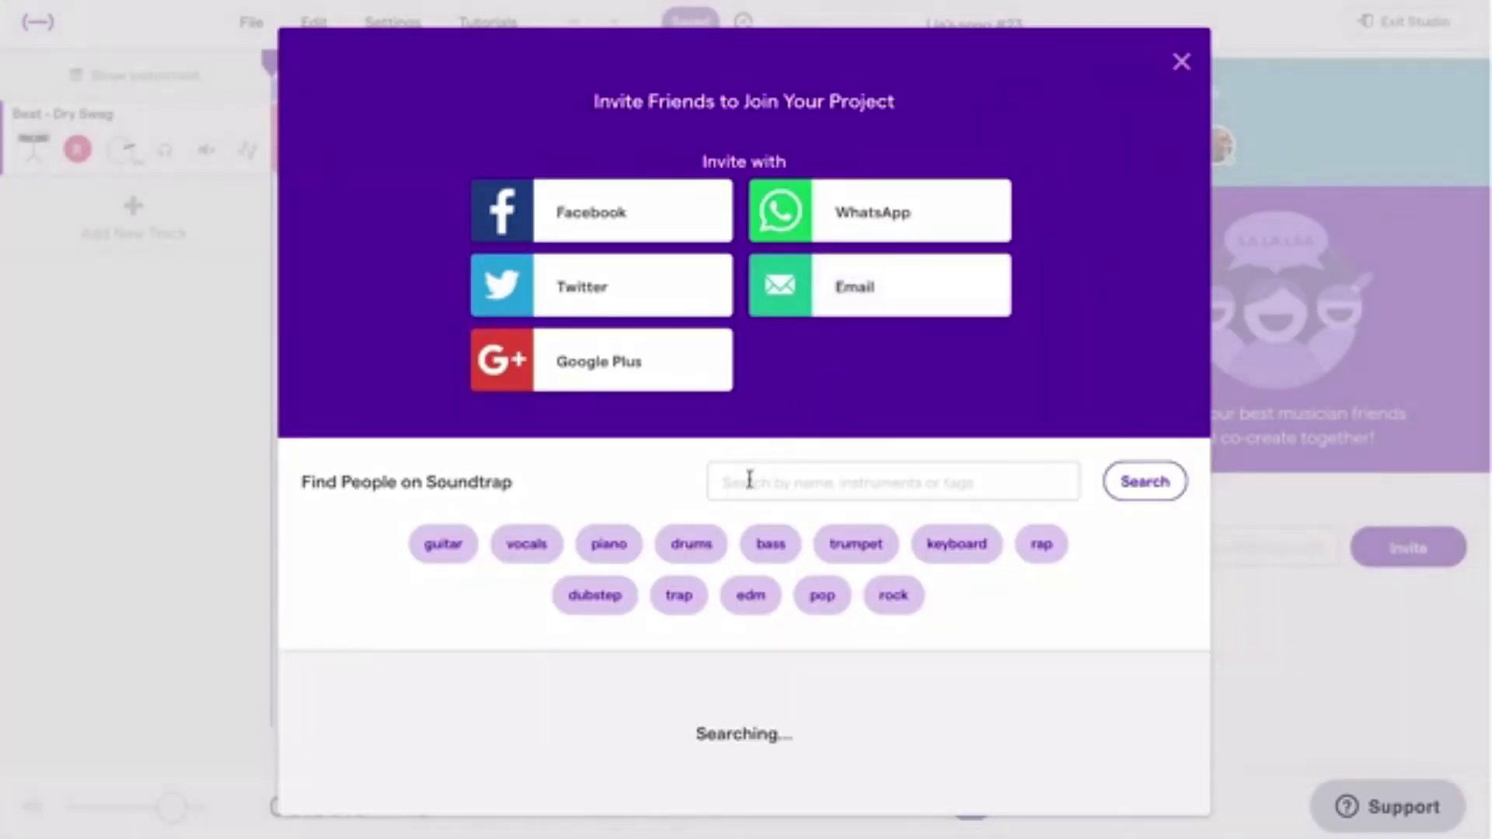
pyautogui.write('Adam')
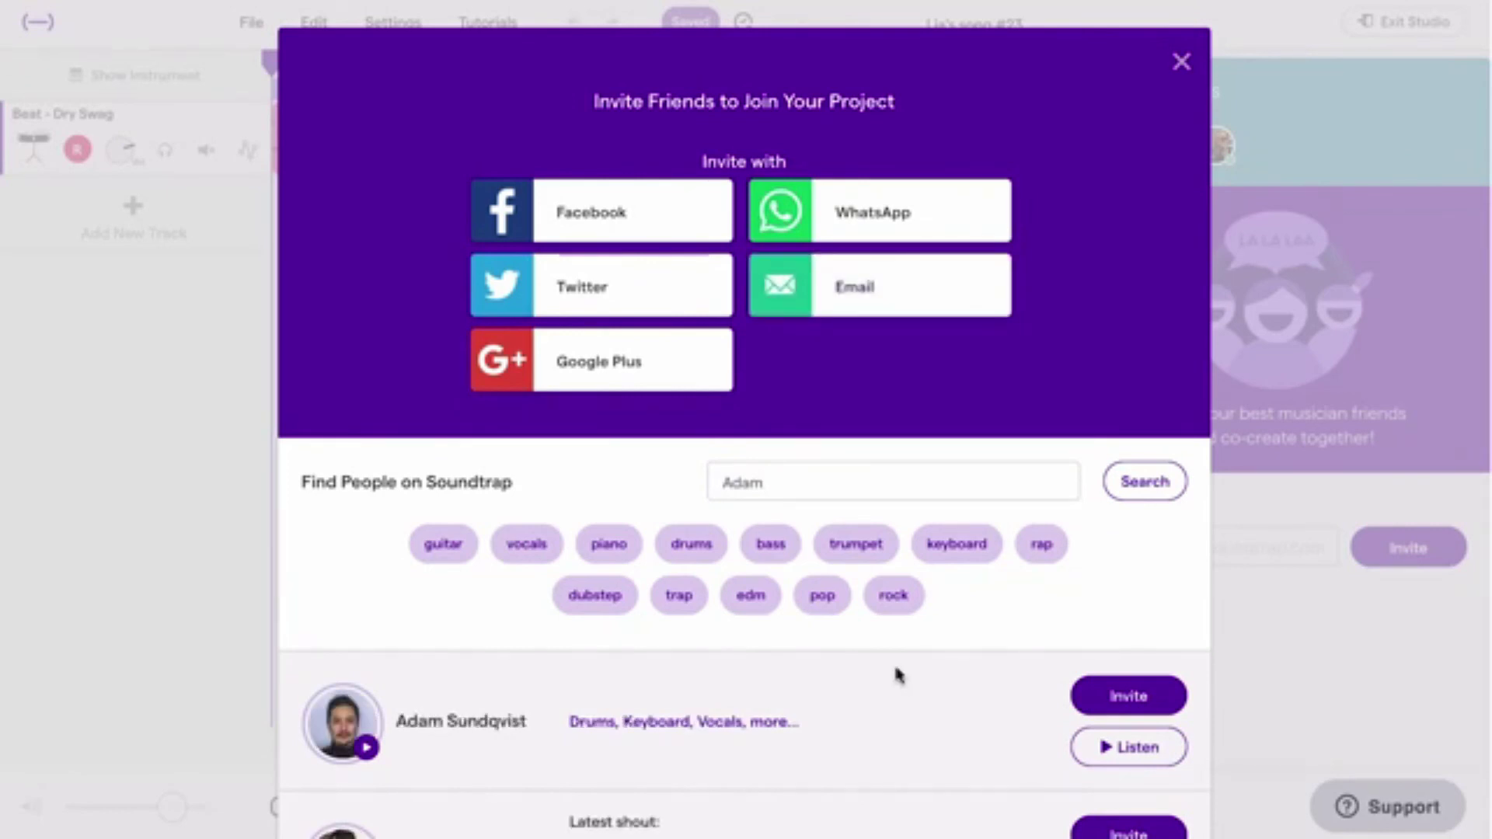
pyautogui.click(1126, 698)
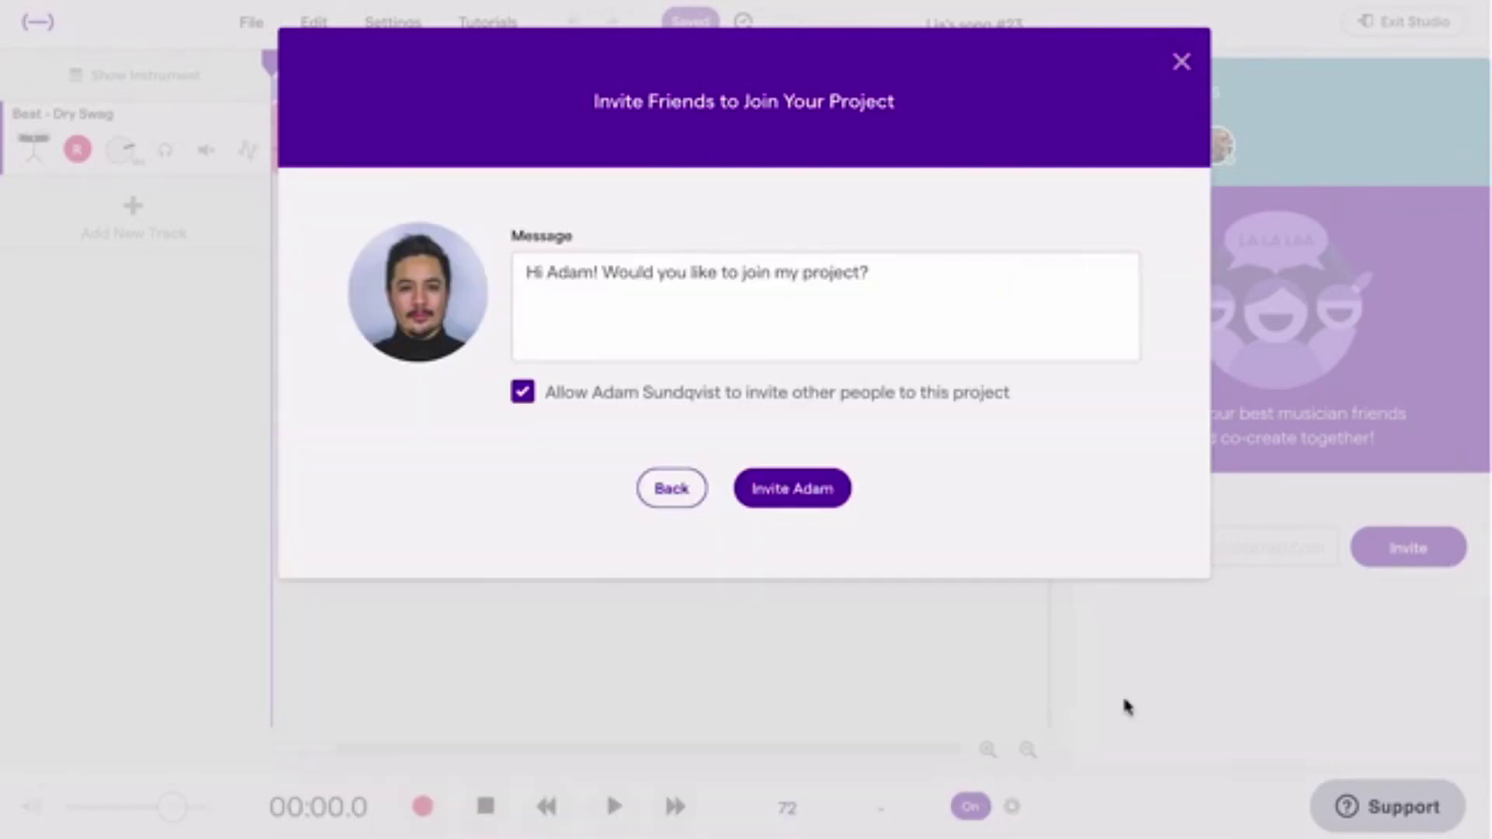
# - Send the invitation, mute the call microphone, and post 'Sup! Great vocals!' in the chat
pyautogui.click(799, 500)
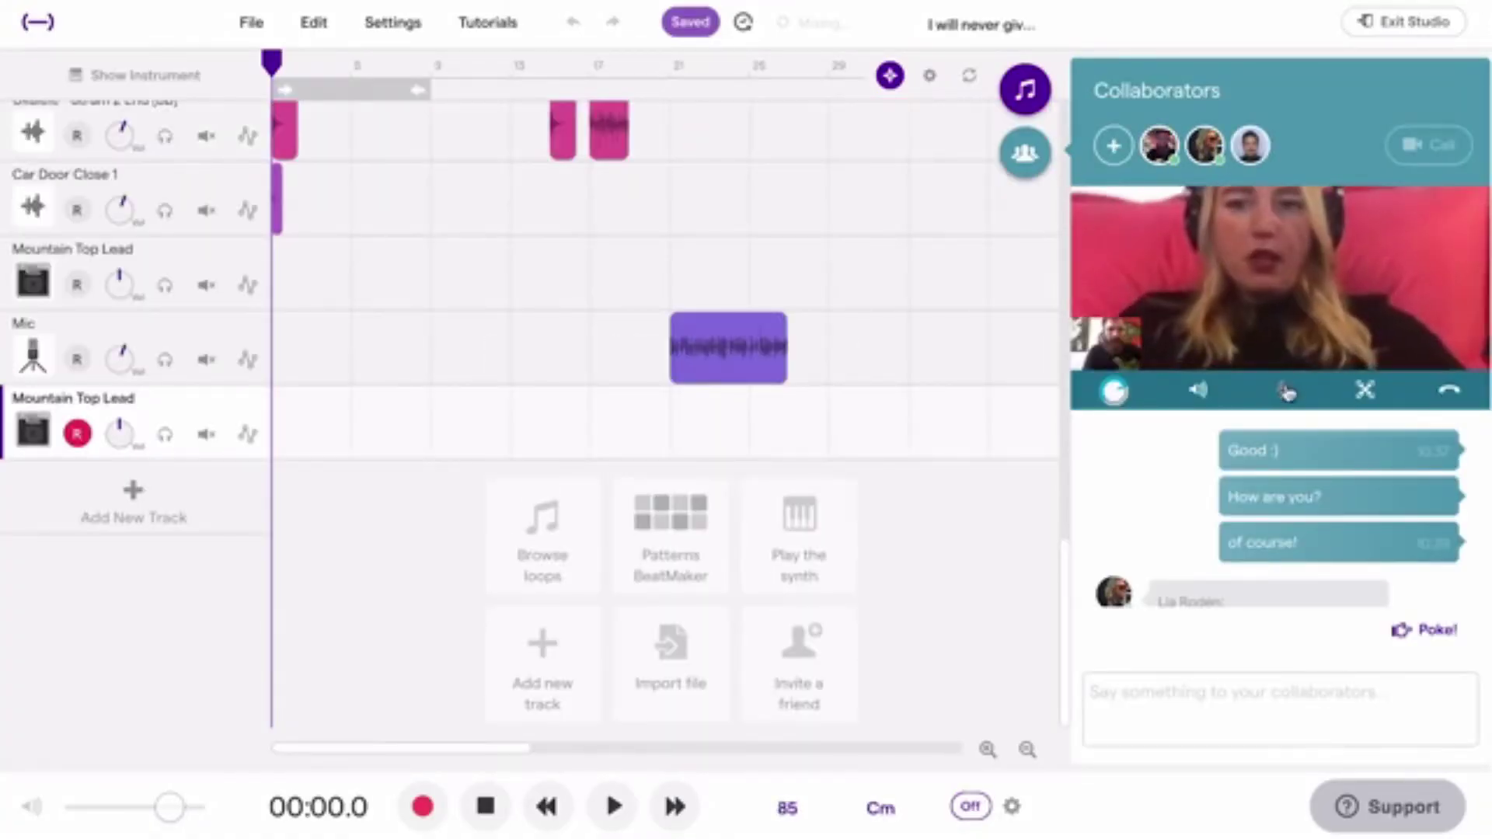
pyautogui.click(1283, 390)
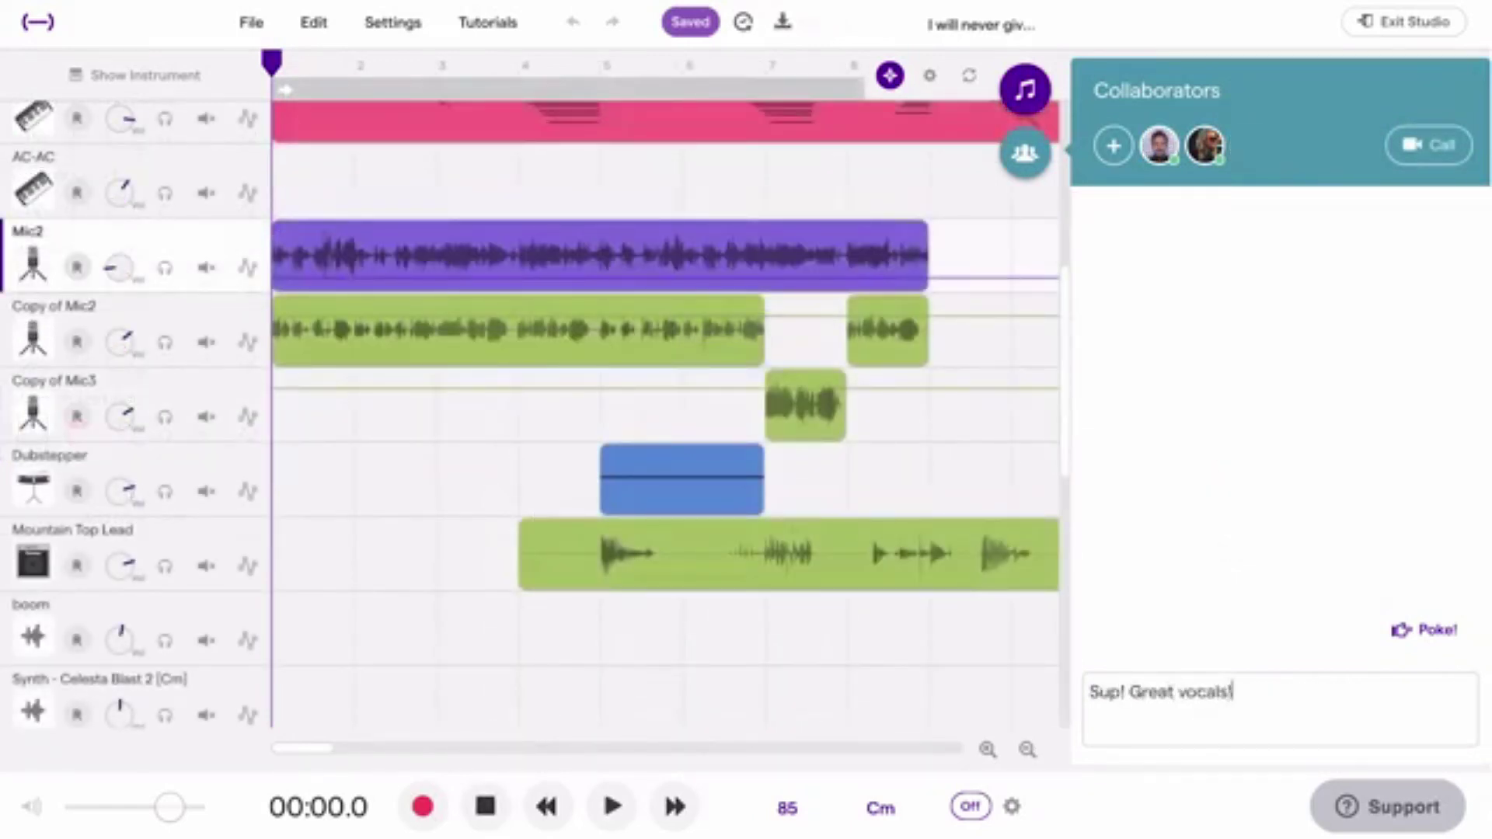
pyautogui.press('Return')
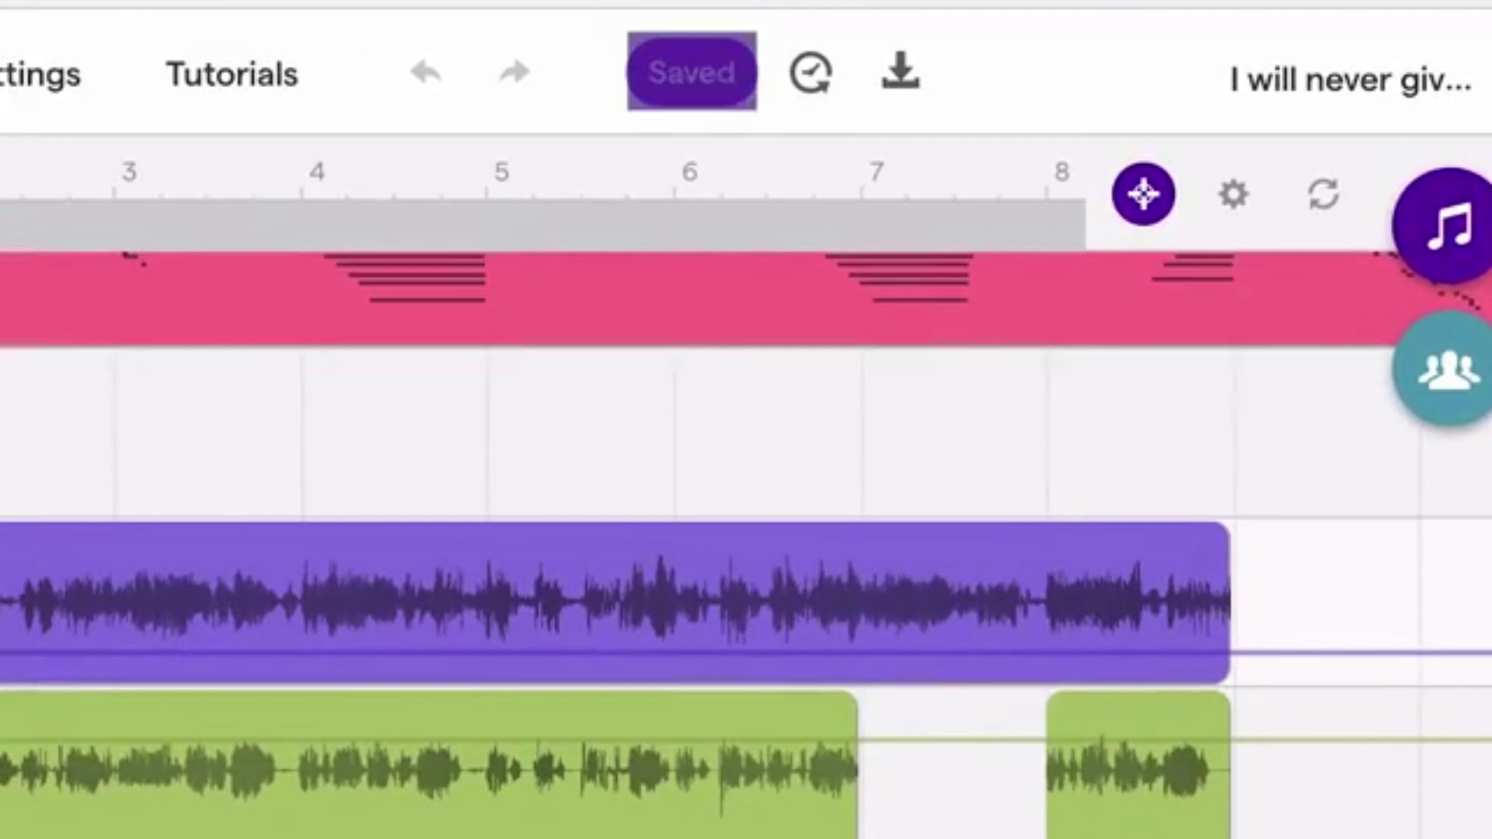